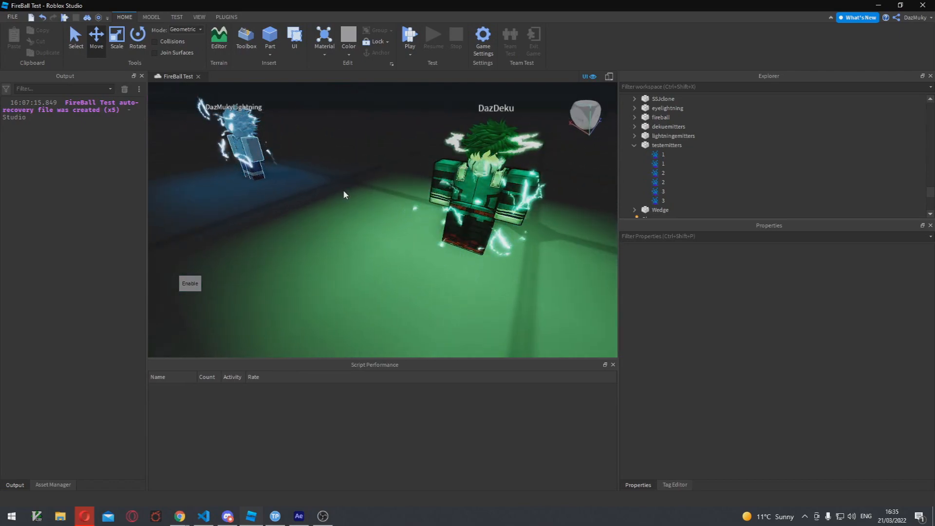
Examine the lightning effects on the blue and green characters from several distances and angles.
scroll(343, 191, down, 3)
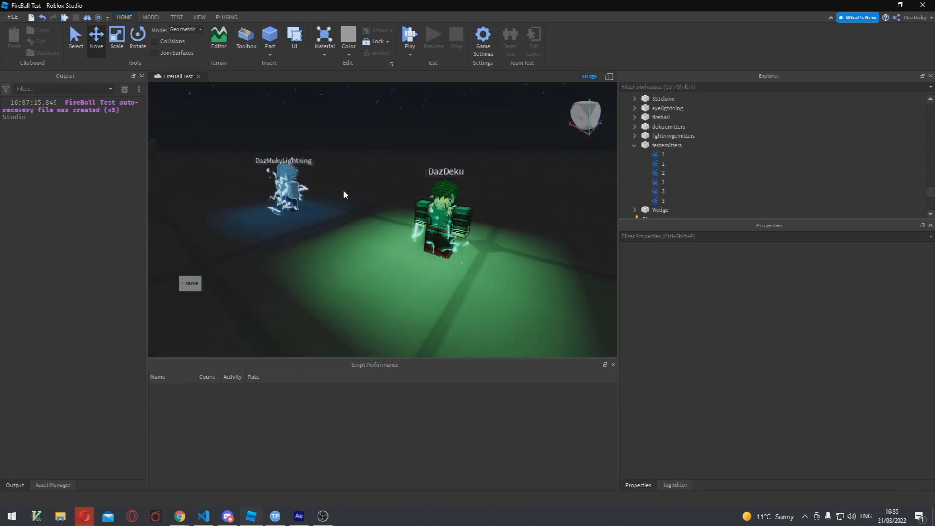
scroll(344, 194, up, 2)
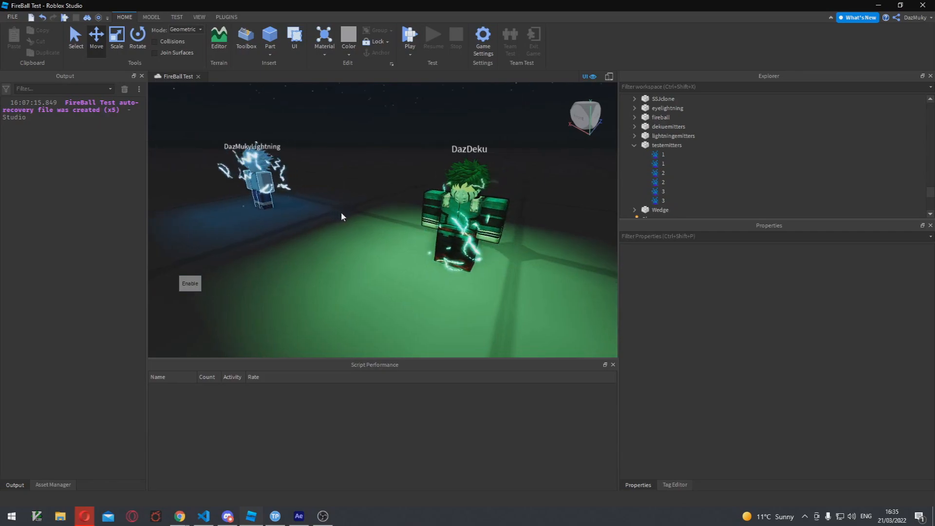
scroll(342, 217, up, 2)
scroll(342, 217, down, 2)
scroll(342, 216, up, 2)
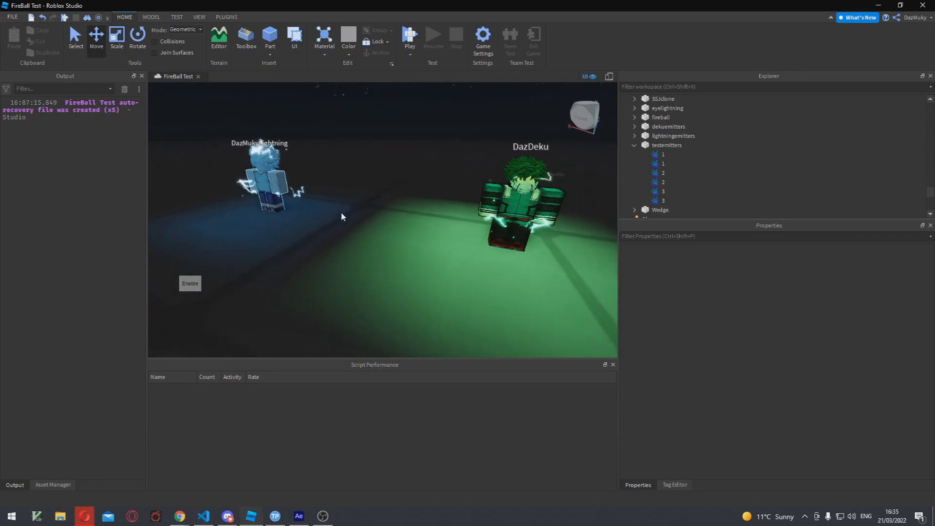
scroll(341, 216, down, 2)
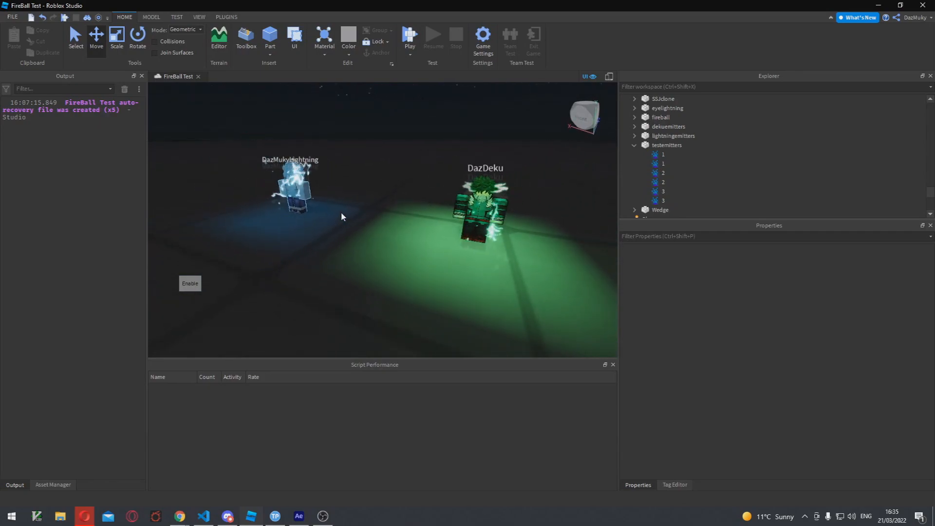
scroll(336, 215, up, 3)
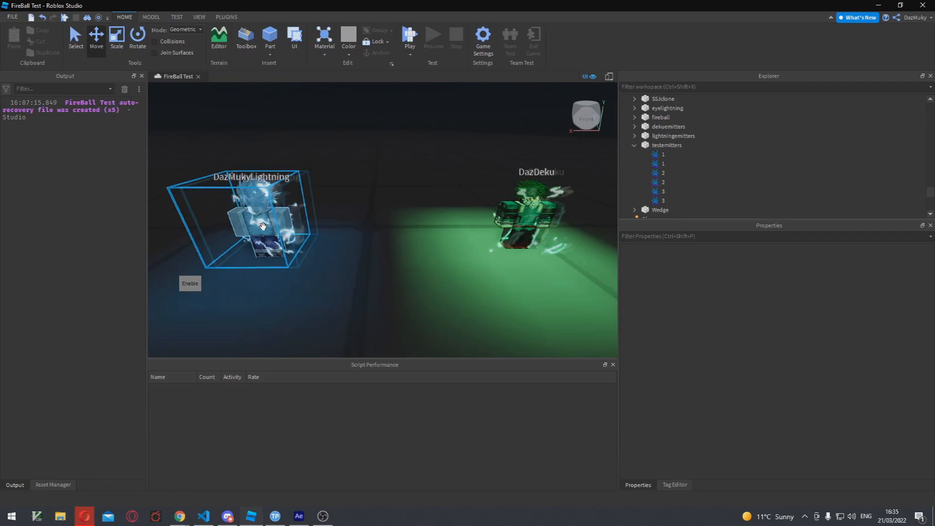
key(w)
key(a)
key(d)
key(s)
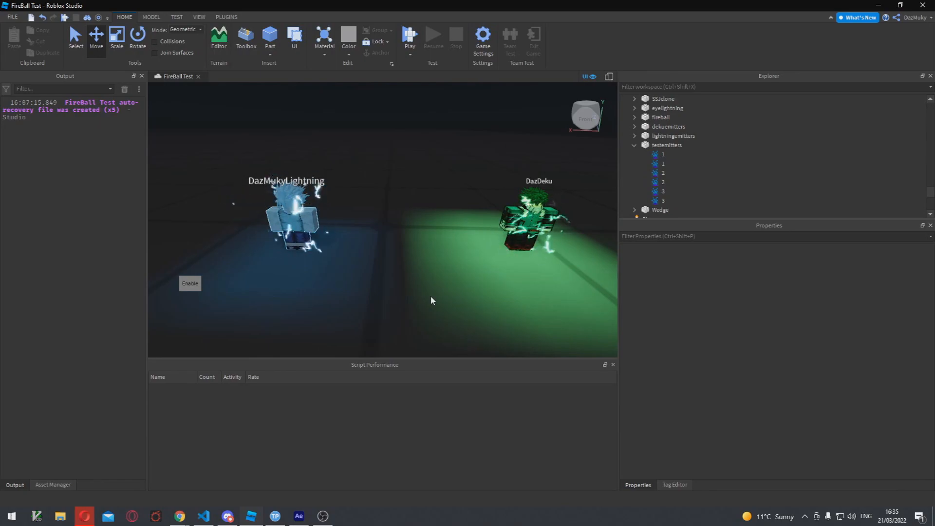
key(d)
right_drag(333, 251, 391, 258)
key(a)
key(s)
key(w)
key(d)
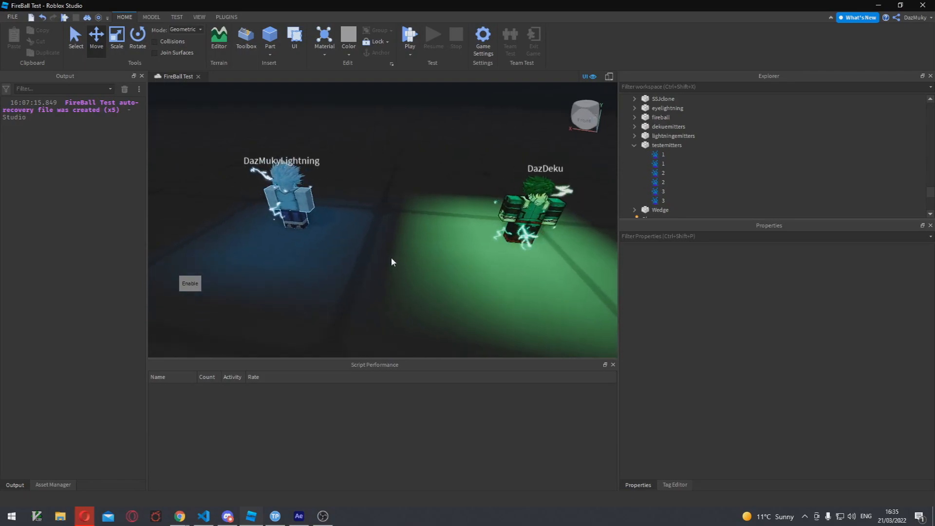
Enable the Particle Flipbooks beta feature and save the beta feature settings.
click(13, 17)
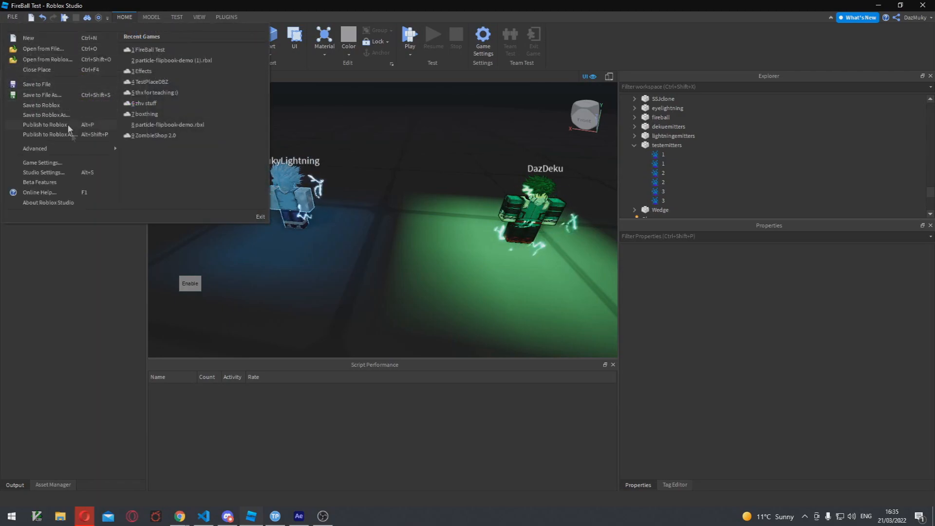
click(39, 183)
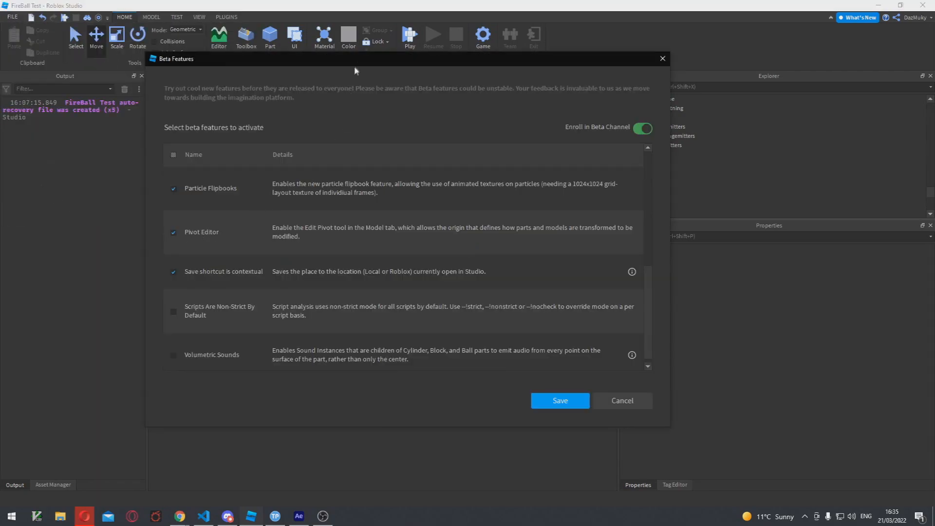
drag(355, 67, 327, 58)
scroll(209, 208, up, 5)
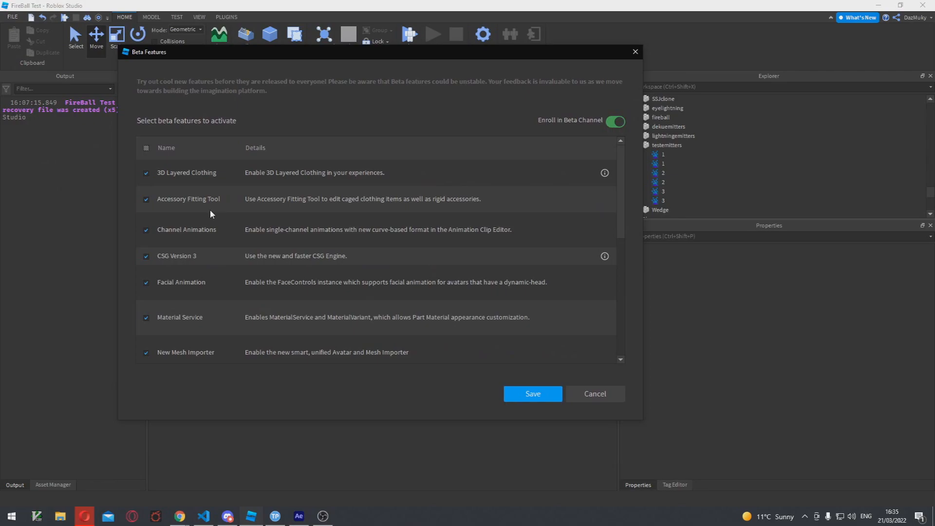
scroll(211, 212, down, 5)
scroll(211, 218, up, 3)
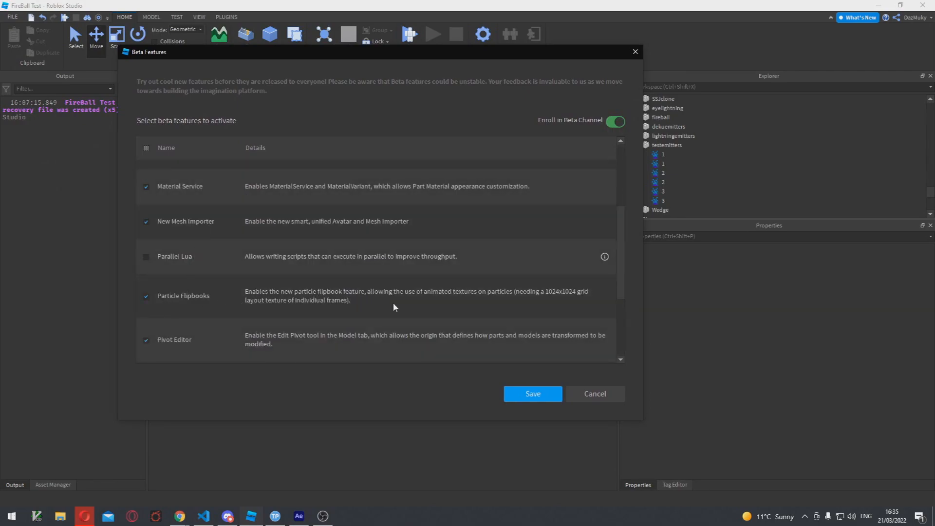
click(146, 297)
click(542, 395)
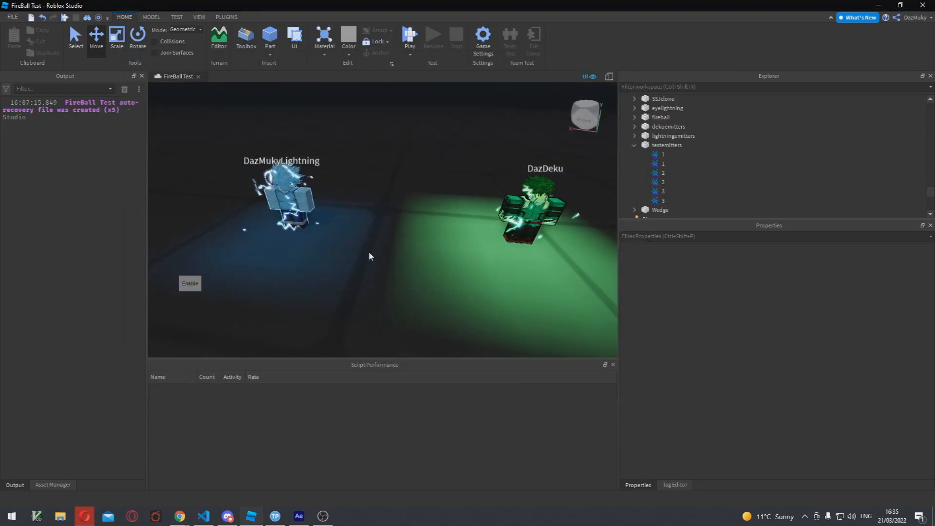
Insert a block part on the ground beside the blue lightning character, then move it forward and up to a height of about 5.4 studs.
right_drag(372, 249, 366, 259)
key(a)
click(275, 41)
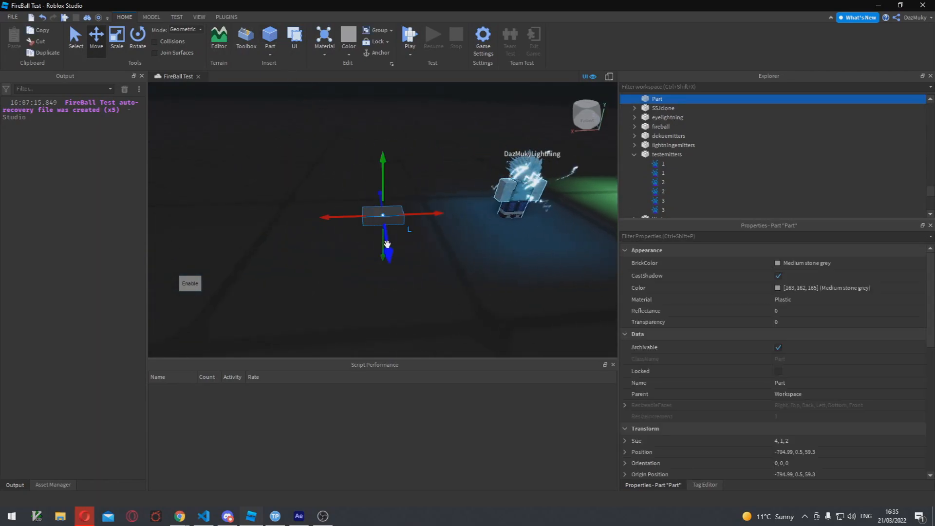
drag(387, 249, 392, 284)
drag(388, 210, 389, 152)
Add a ParticleEmitter to the new part.
click(669, 100)
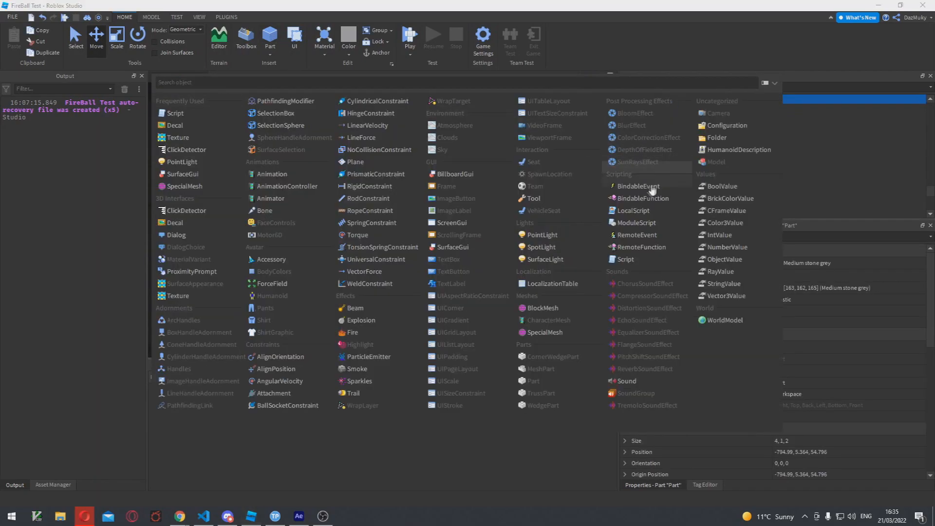
text(part)
key(Return)
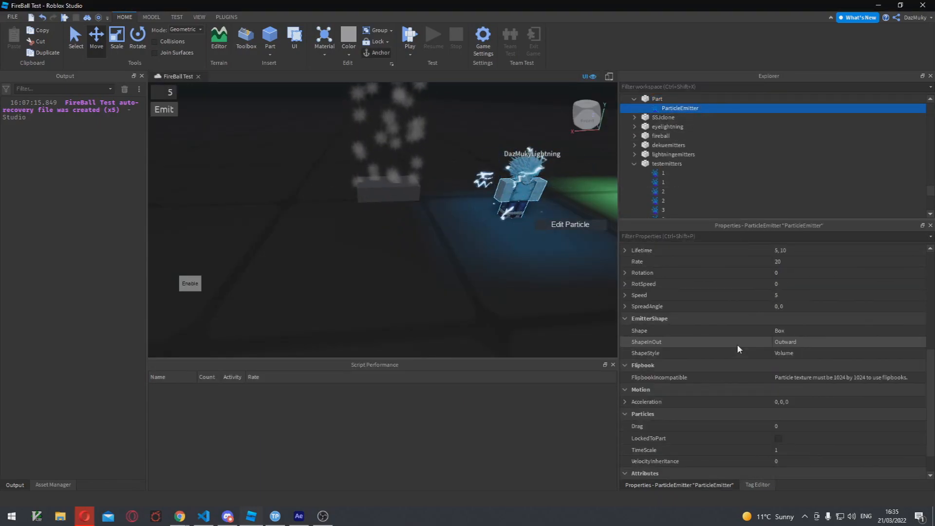
Examine the particle emitter's properties, especially the texture size requirement in its Flipbook section.
scroll(737, 343, down, 4)
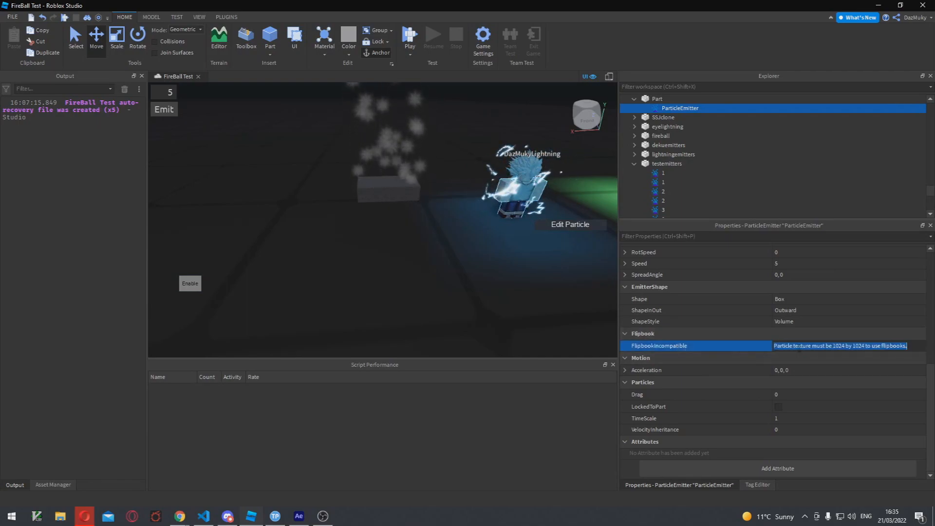
scroll(781, 323, up, 5)
scroll(794, 292, up, 2)
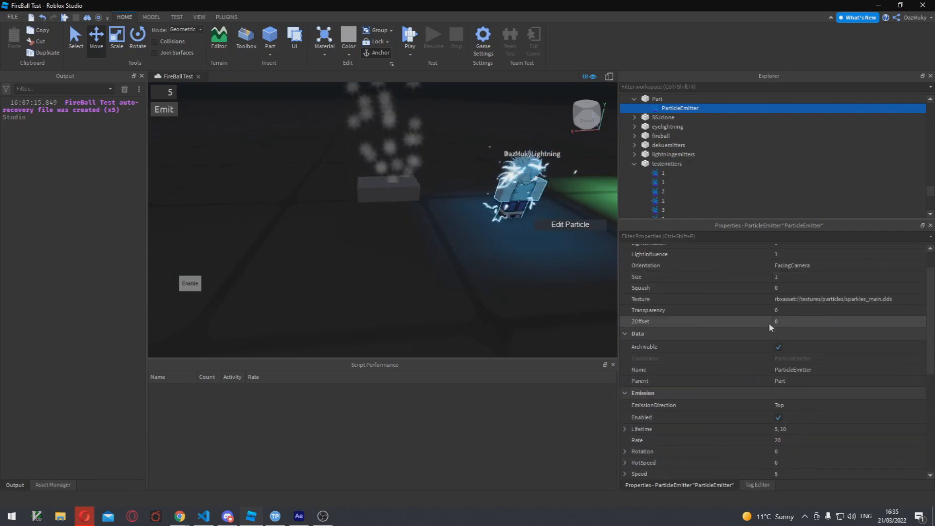
scroll(769, 331, down, 5)
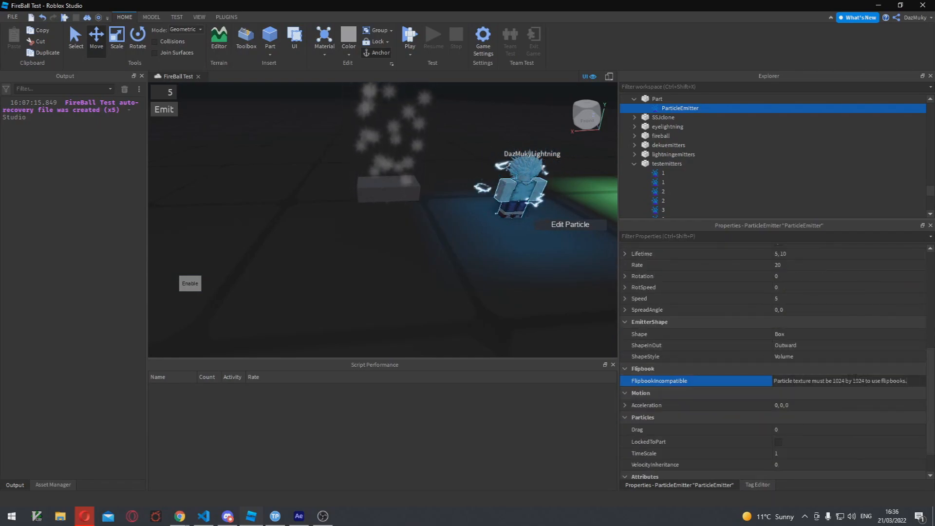
drag(907, 380, 865, 381)
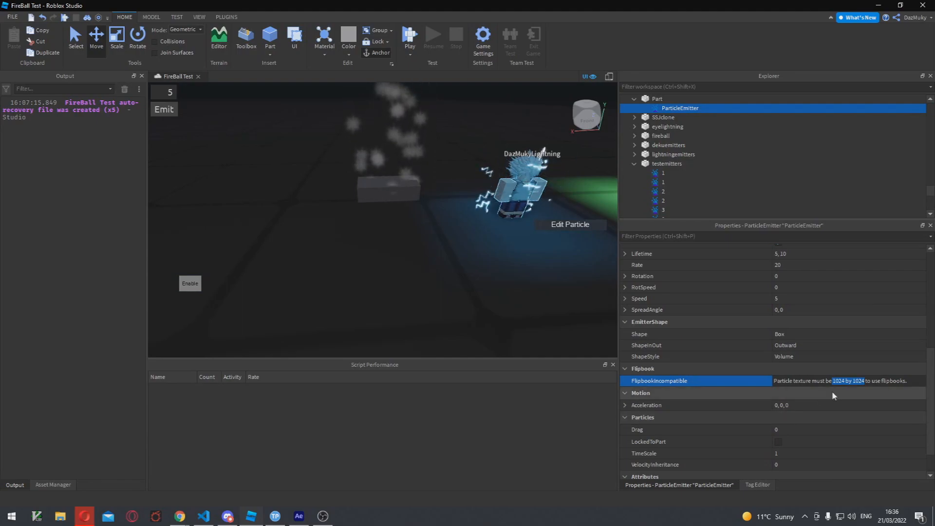
drag(838, 381, 864, 380)
click(891, 381)
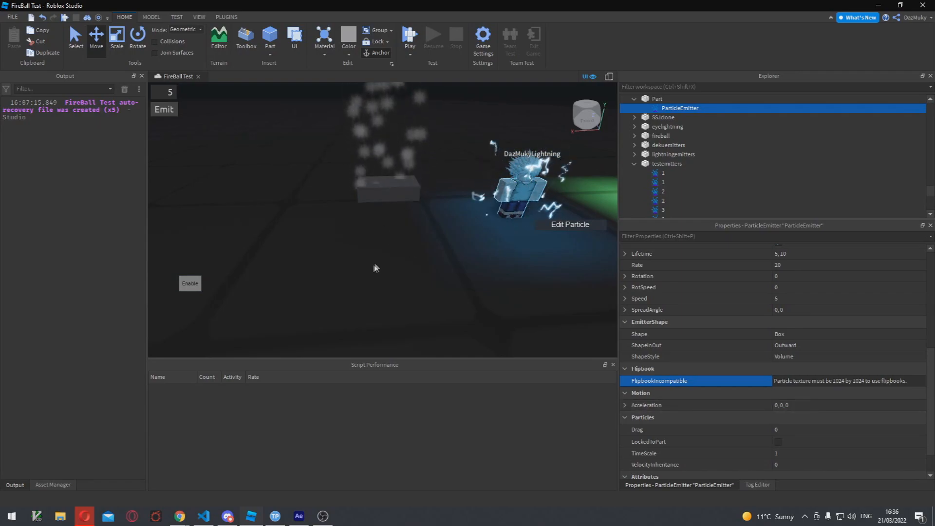
Switch to After Effects, preview the lightning3 composition from its first frame, and scrub back to frame 6.
click(299, 520)
drag(564, 370, 396, 370)
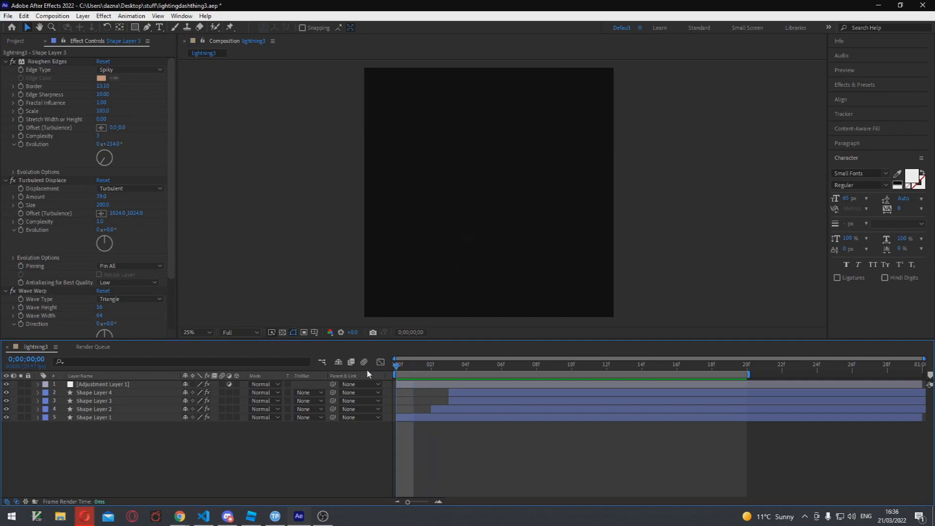
key(space)
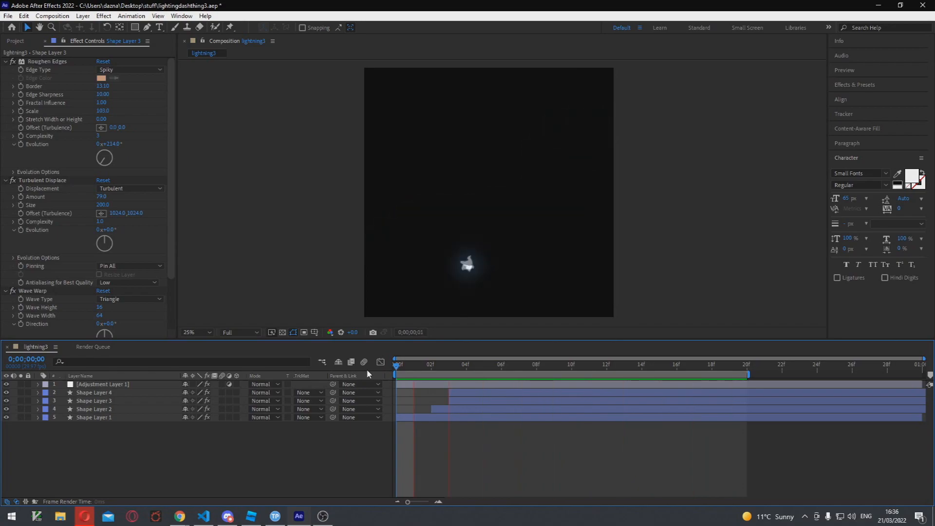
key(space)
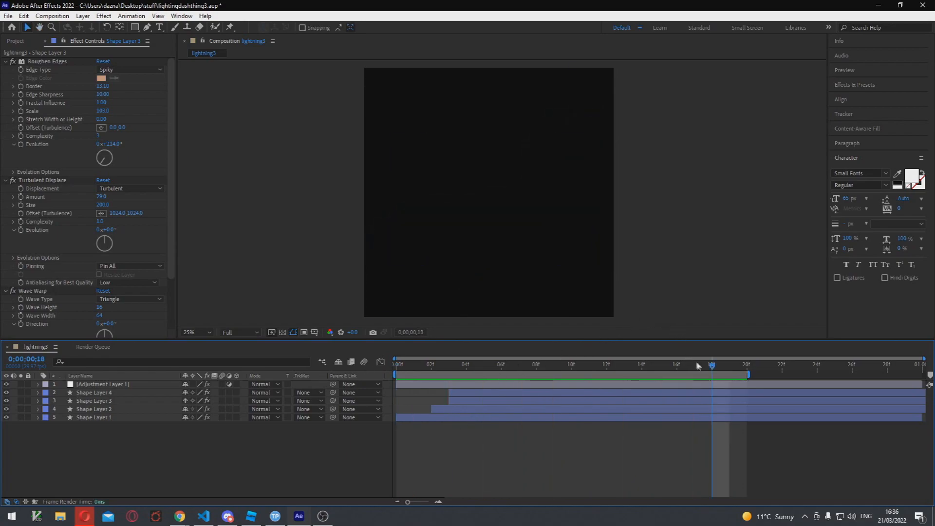
drag(712, 366, 502, 369)
Review the Roughen Edges, Turbulent Displace and Wave Warp effects on Shape Layer 1, scrubbing to frame 7.
click(131, 419)
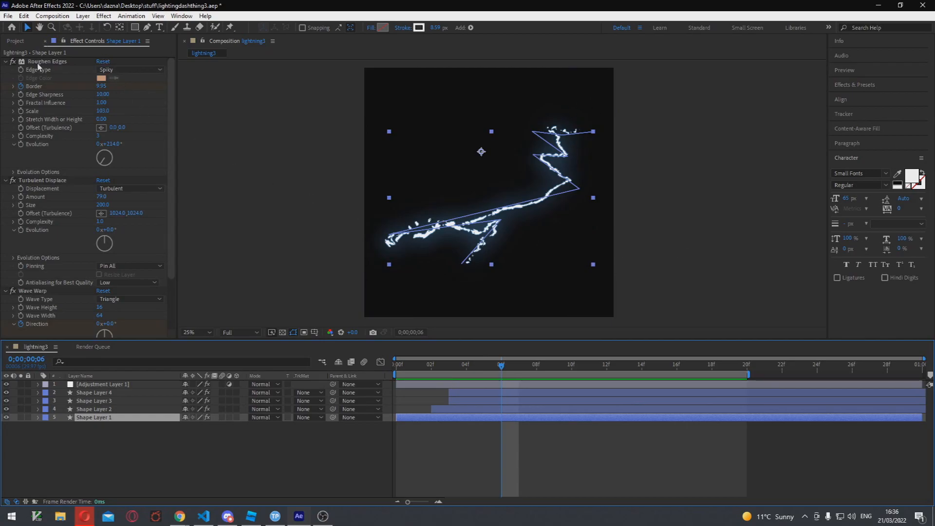
click(42, 181)
scroll(49, 180, down, 3)
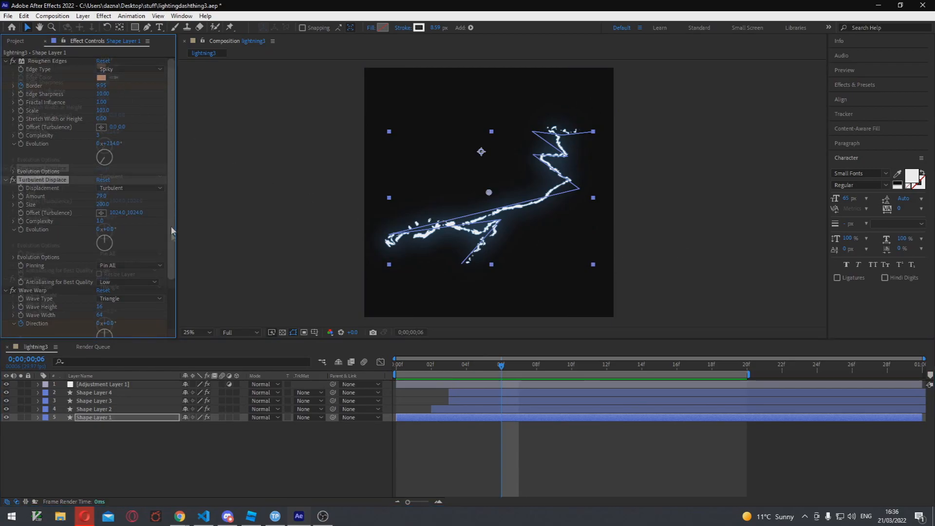
drag(500, 368, 531, 371)
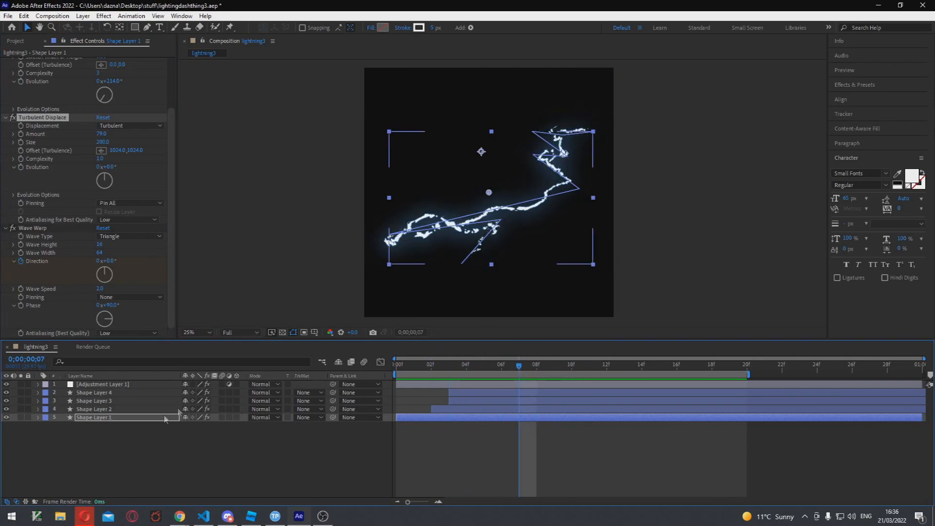
Set the queued lightning3 render's output module to PNG Sequence and resize its output to 256 x 256.
click(87, 348)
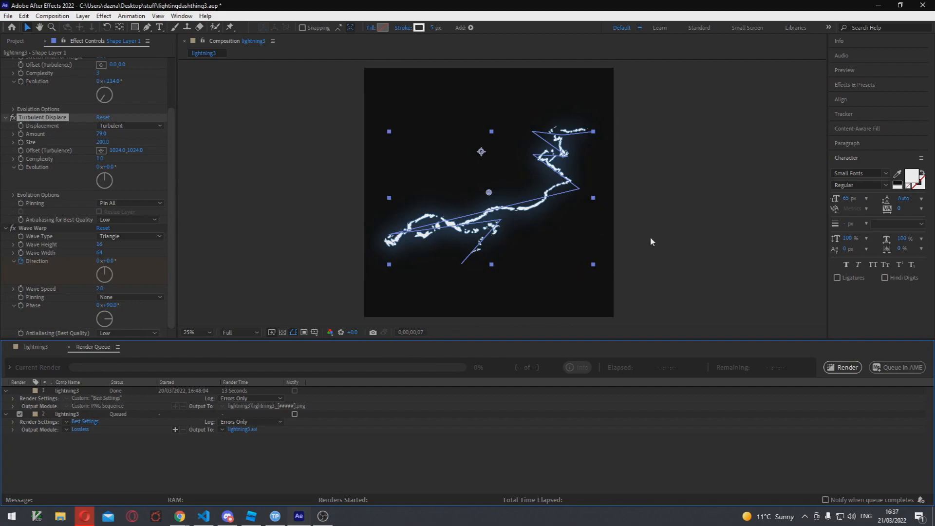
click(88, 428)
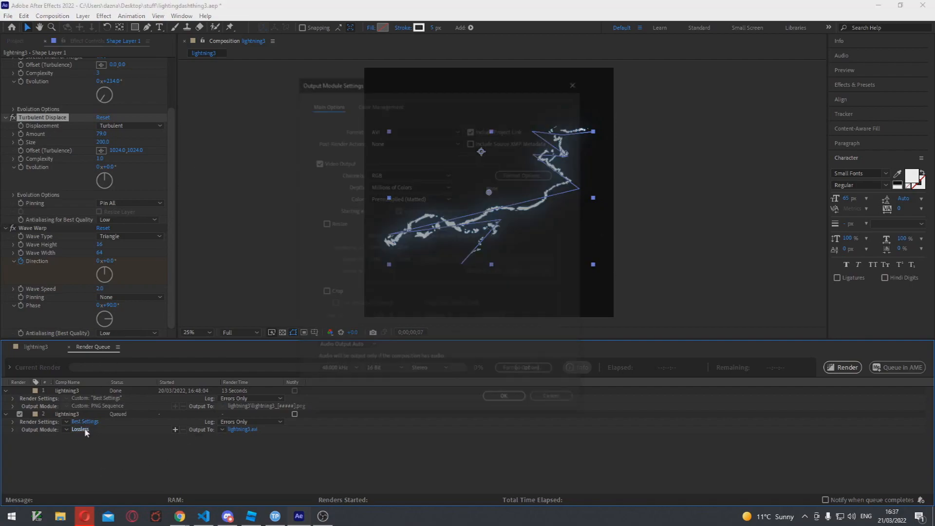
click(382, 129)
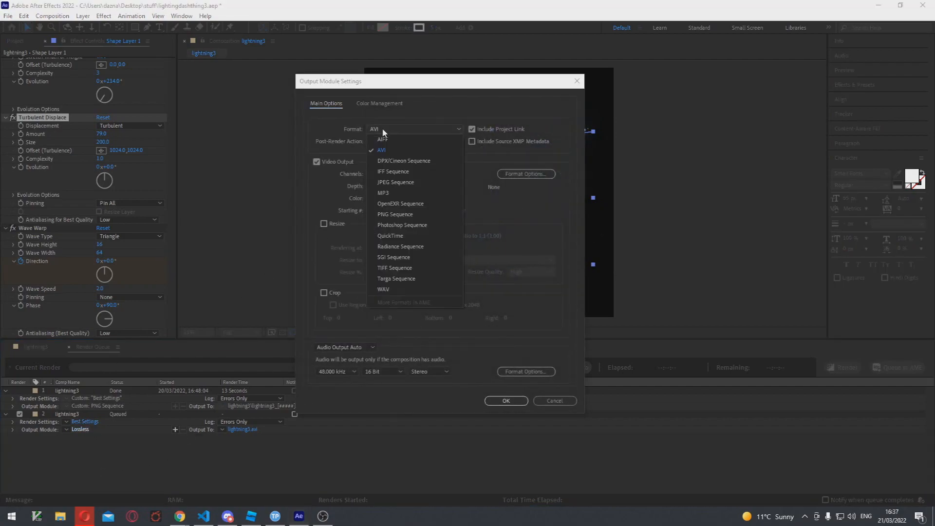
click(396, 214)
click(324, 223)
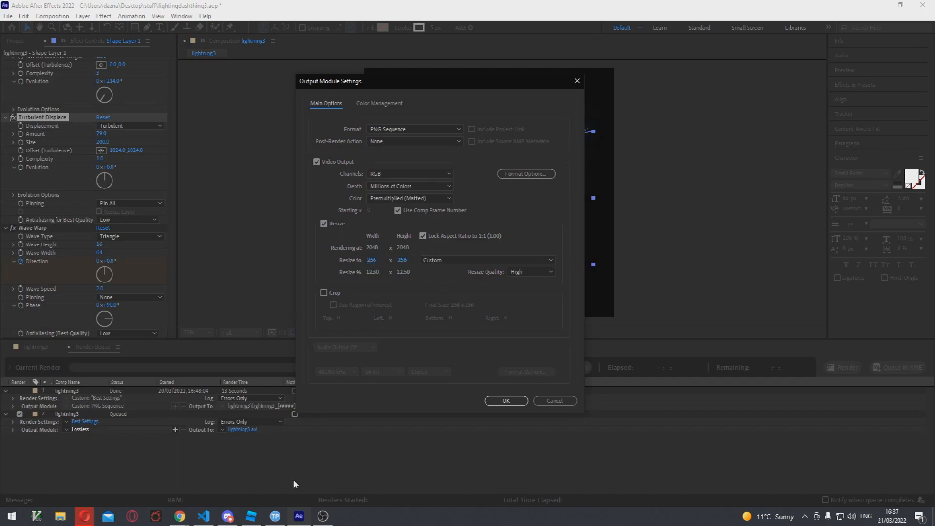
Switch to TexturePacker and inspect the individual lightning3 frames across the rows of the packed 1024 x 1024 sprite sheet.
click(276, 516)
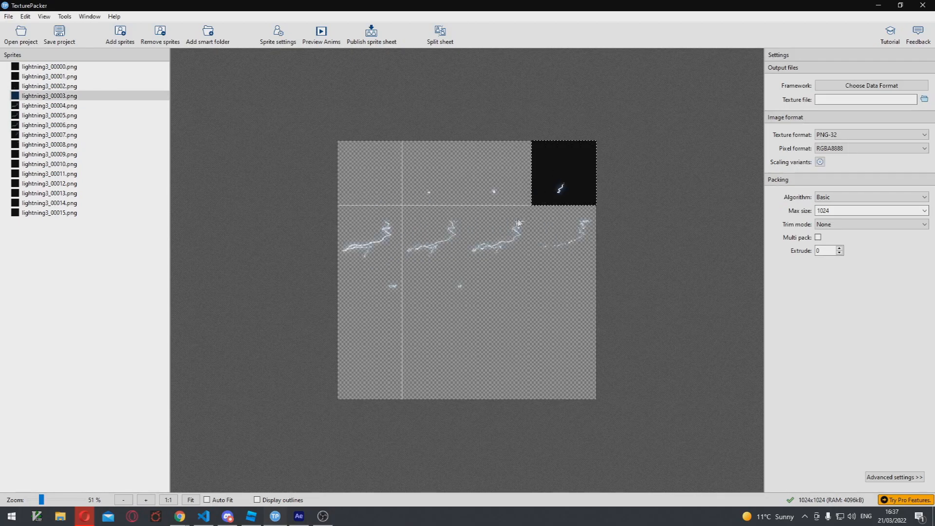
mouse_move(509, 225)
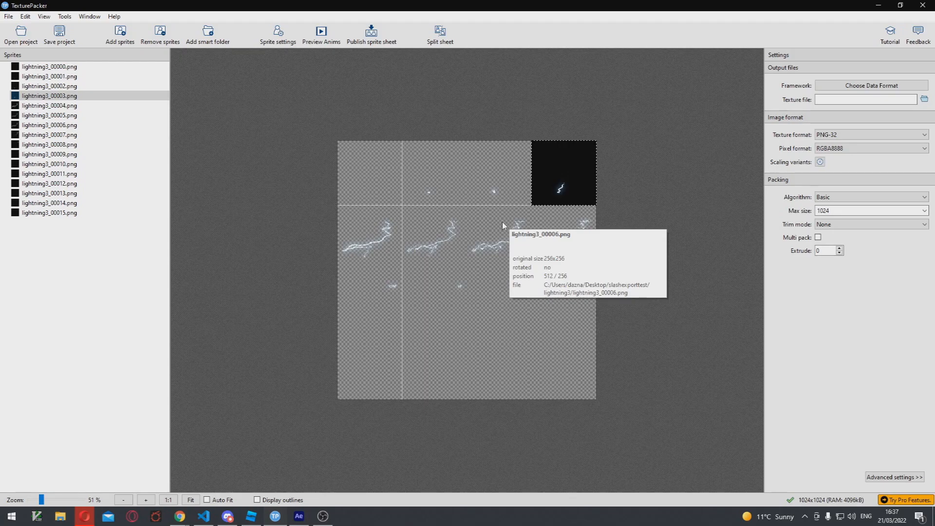
click(371, 175)
click(427, 178)
click(497, 177)
click(558, 177)
click(373, 246)
click(502, 248)
click(558, 245)
click(366, 316)
click(431, 312)
click(555, 308)
click(373, 364)
click(432, 365)
click(494, 367)
click(556, 369)
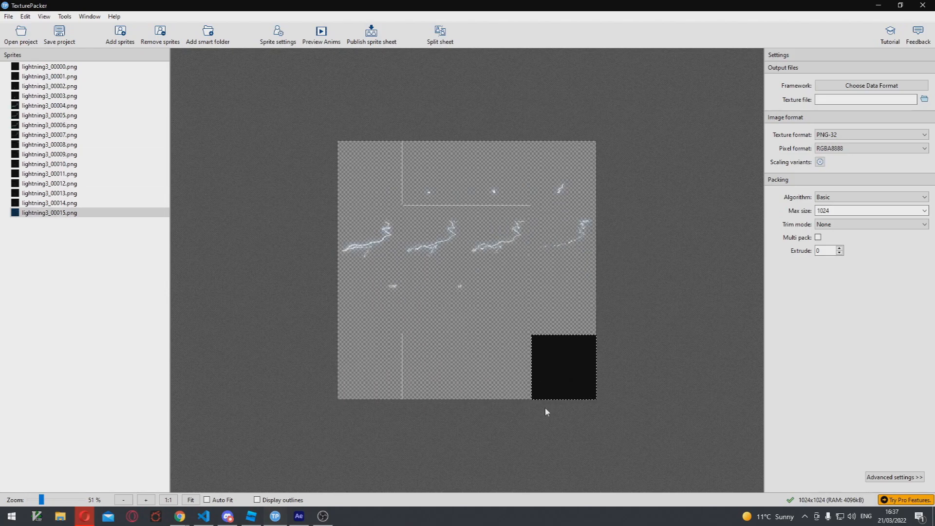
click(528, 418)
click(397, 378)
click(433, 370)
click(514, 367)
click(548, 375)
click(445, 239)
click(502, 241)
click(564, 244)
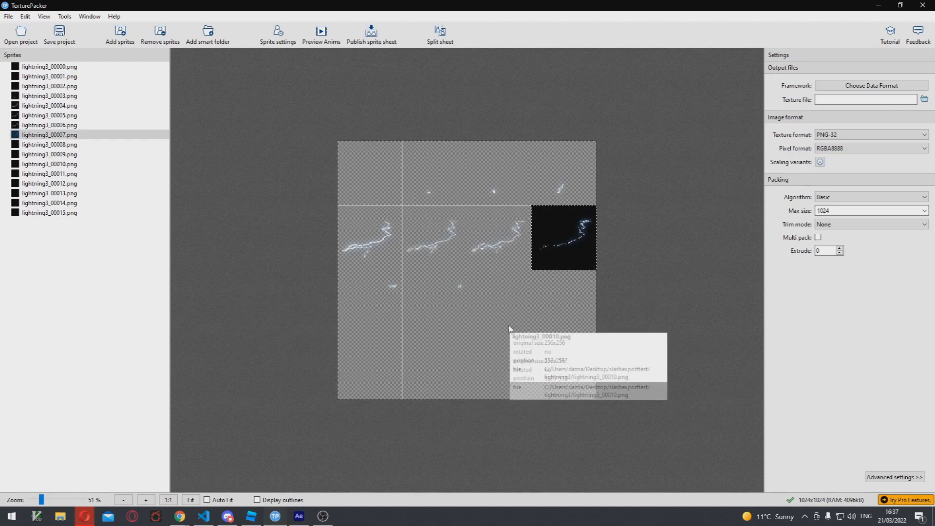
click(499, 238)
click(395, 239)
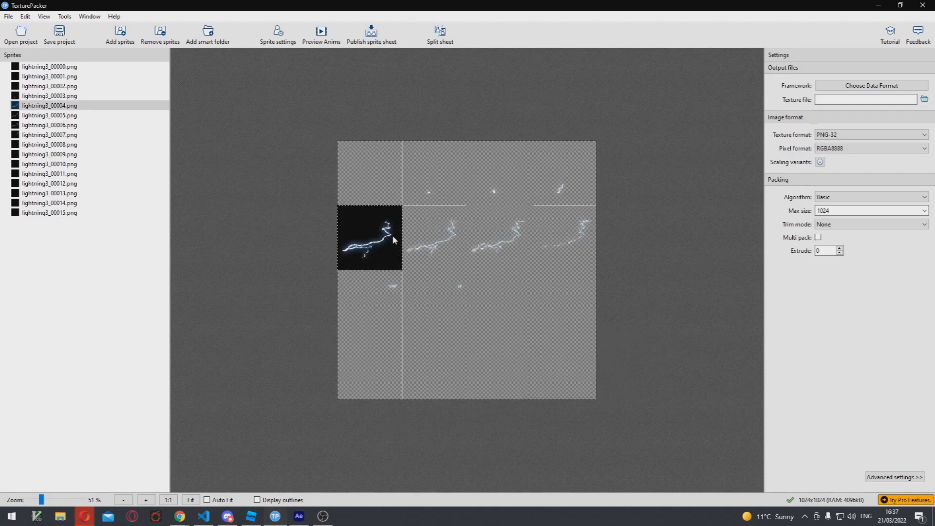
Inspect the remaining lightning3 frames across the sprite sheet, including the final rows, and look over the sprite list.
click(412, 186)
click(364, 198)
click(515, 198)
click(545, 195)
click(408, 311)
click(489, 307)
click(560, 302)
click(409, 365)
click(496, 370)
click(564, 378)
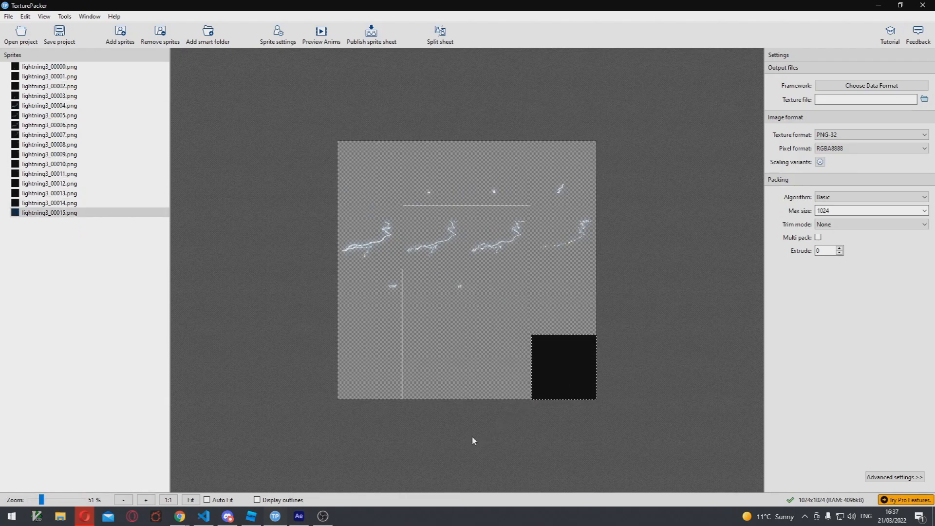
click(472, 440)
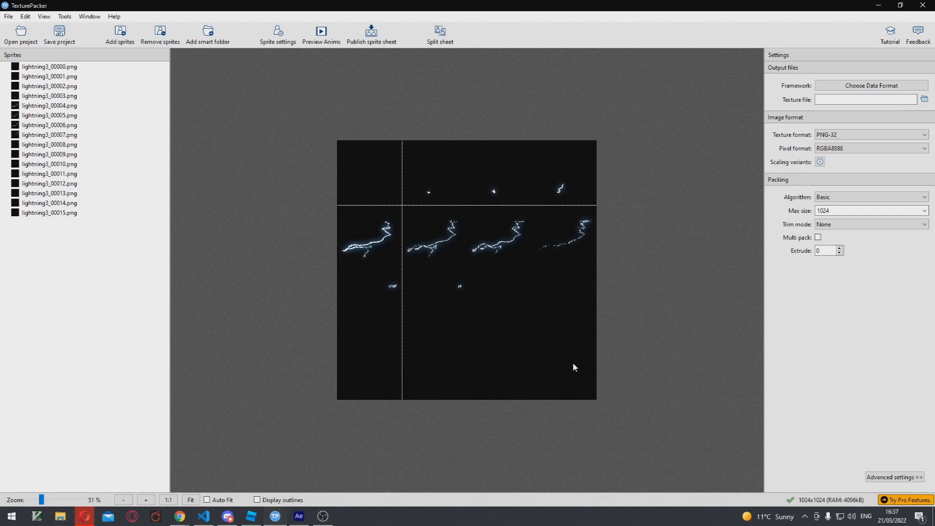
mouse_move(574, 364)
drag(37, 66, 51, 224)
click(231, 243)
click(924, 99)
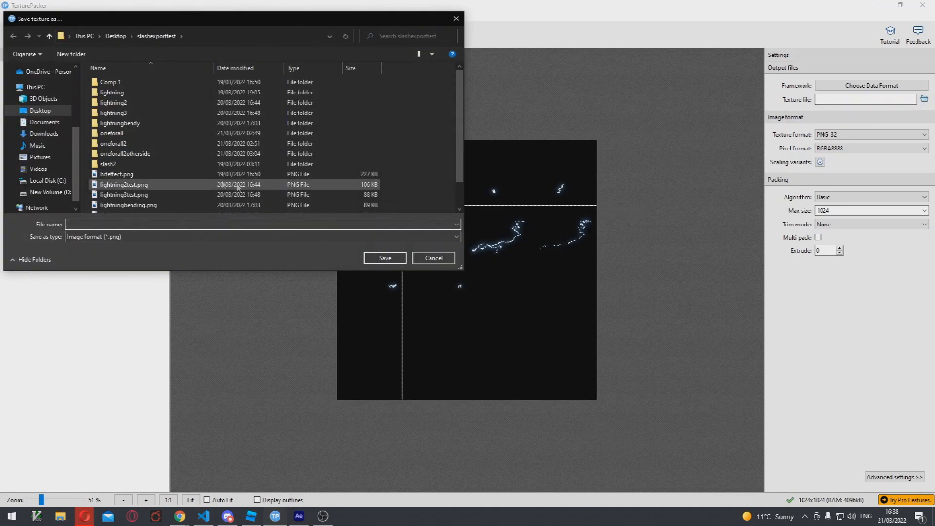
click(40, 110)
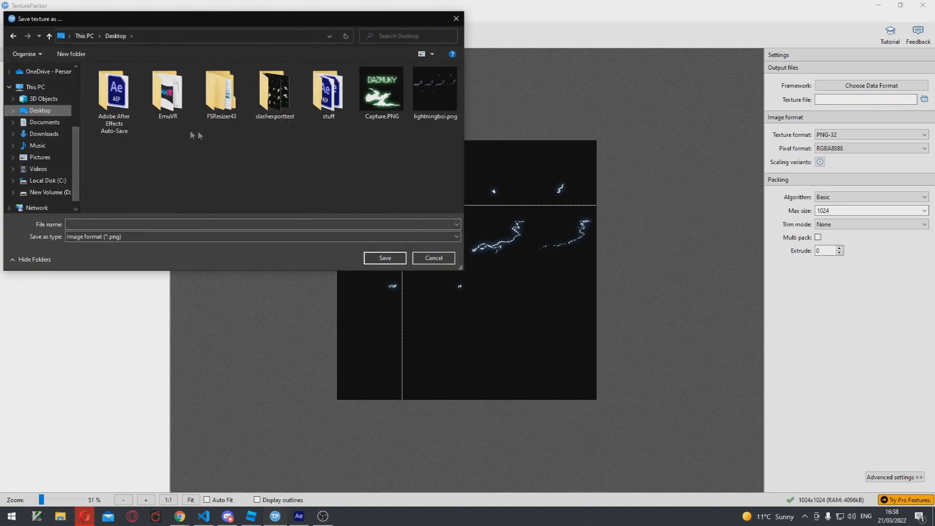
click(236, 226)
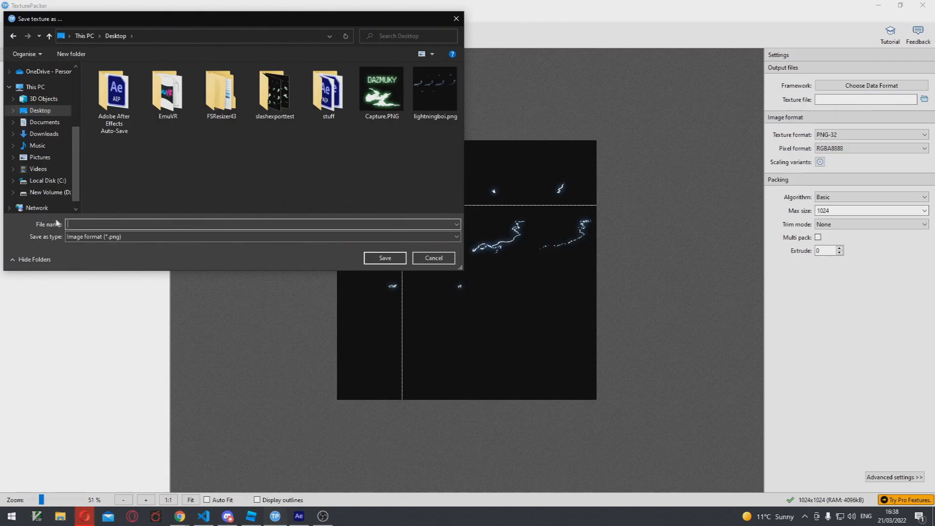
click(439, 261)
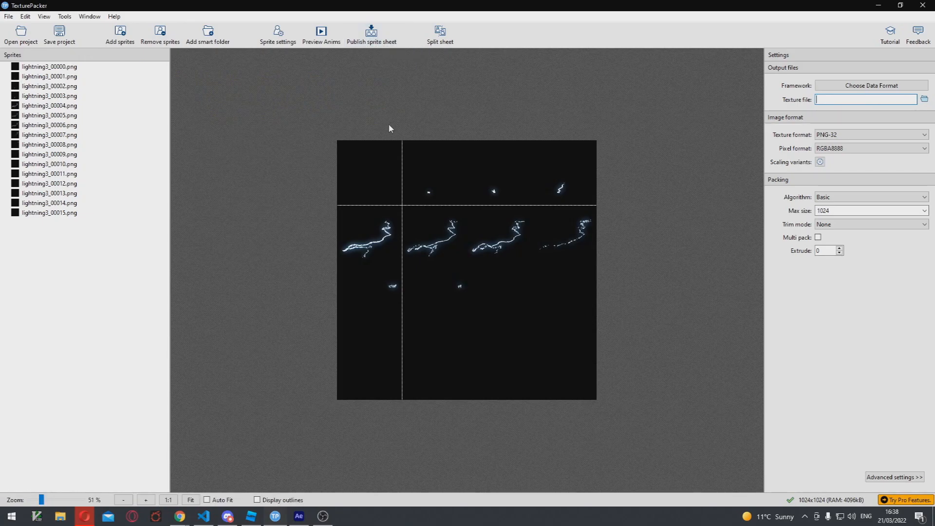
Switch to Roblox Studio and reposition the block that holds the ParticleEmitter on the dark floor.
click(250, 518)
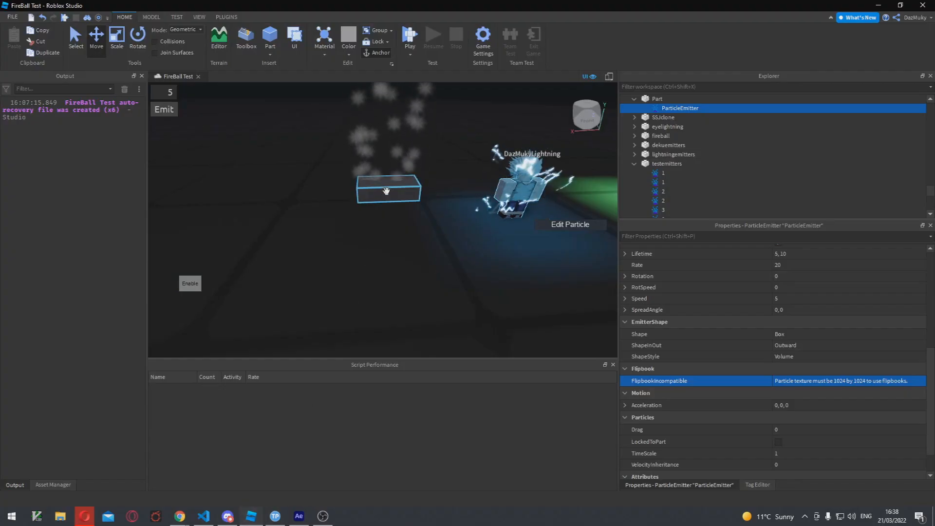
click(386, 191)
right_drag(393, 226, 390, 273)
drag(387, 268, 253, 273)
scroll(253, 271, up, 2)
scroll(418, 255, down, 4)
click(418, 254)
click(396, 264)
drag(424, 257, 393, 265)
drag(344, 238, 344, 231)
click(275, 516)
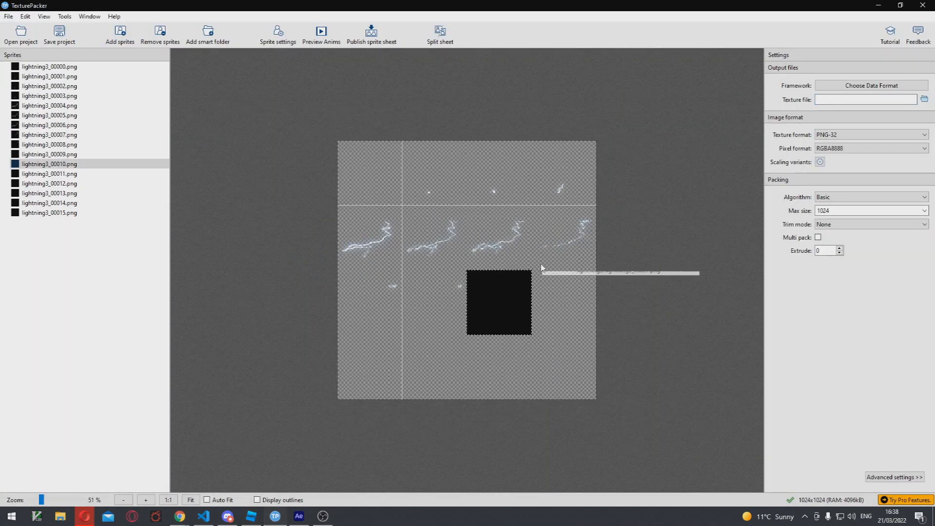
click(880, 6)
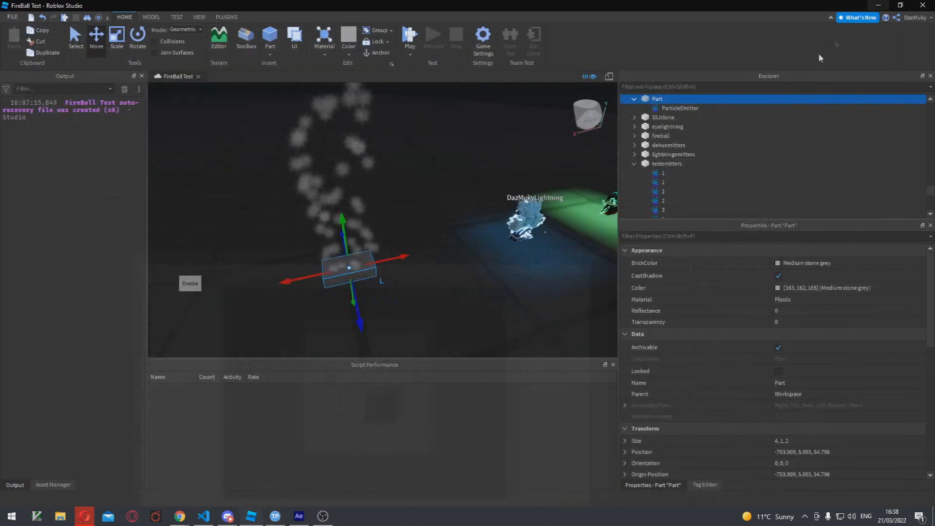
Upload lightningboi.png from the Desktop as the Texture of the part's ParticleEmitter.
click(679, 108)
click(800, 331)
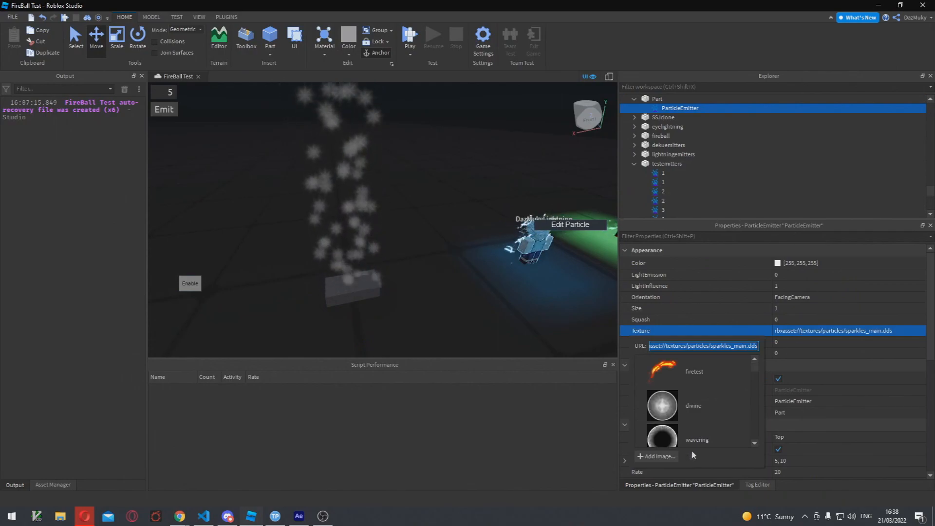
click(667, 457)
click(435, 235)
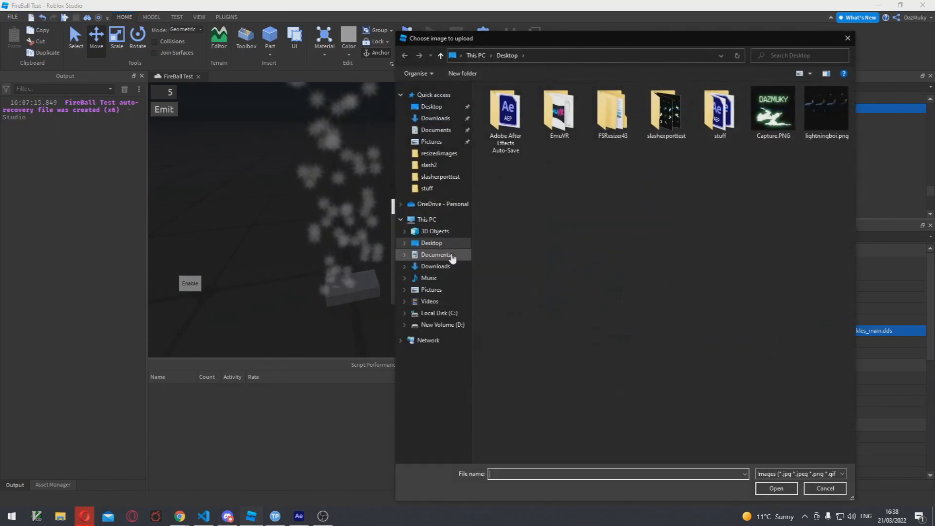
click(827, 111)
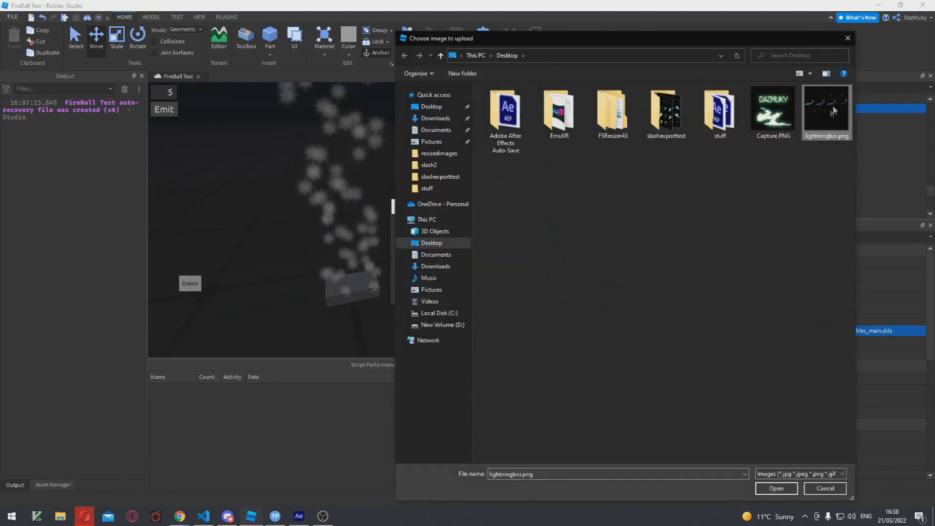
click(776, 488)
click(444, 294)
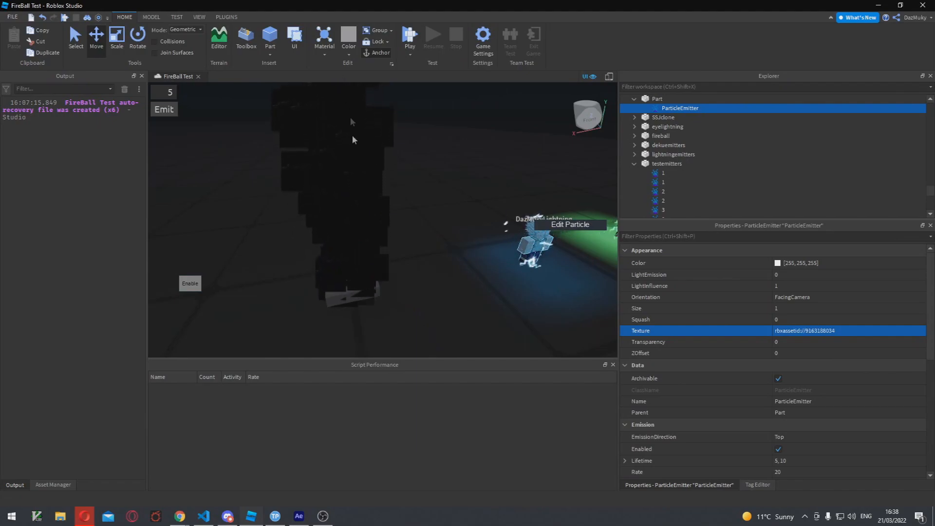
Set the Lighting service's Brightness to 3 and its TimeOfDay to 14.
scroll(651, 164, up, 10)
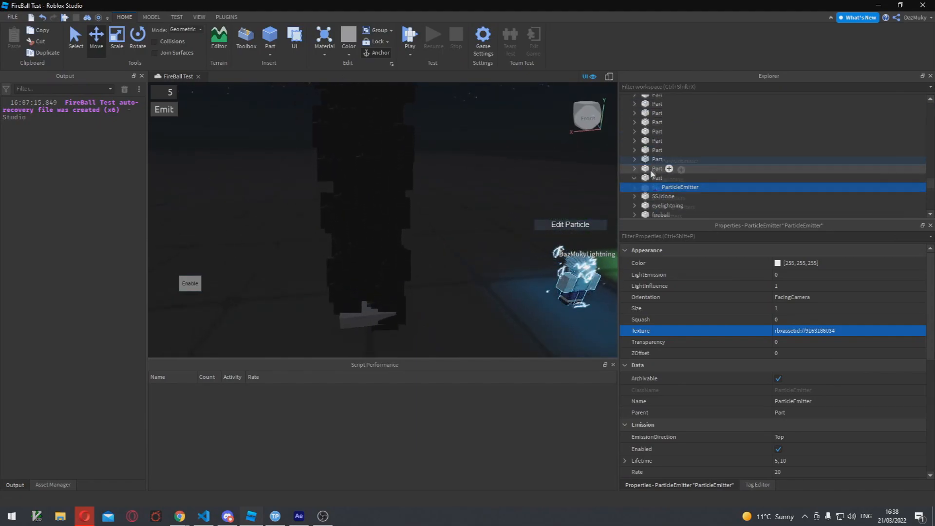
scroll(930, 137, up, 5)
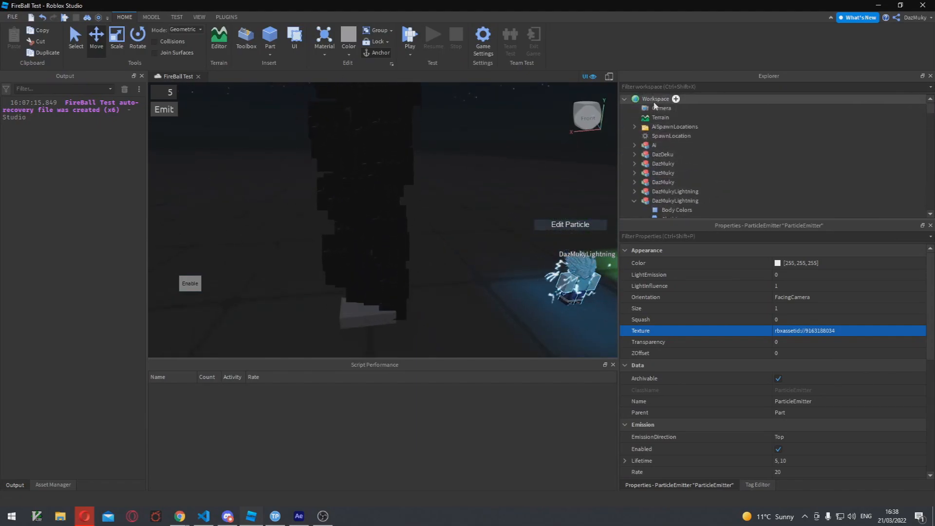
click(649, 118)
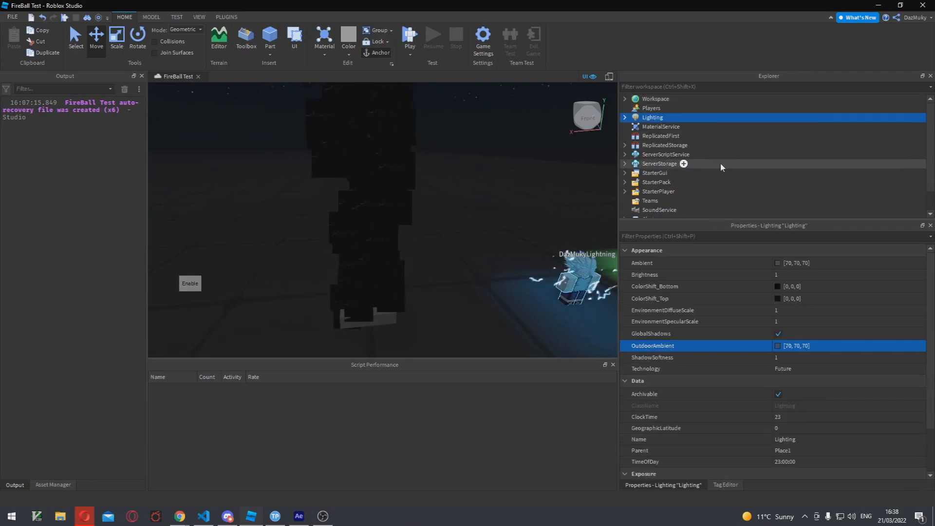
click(783, 275)
text(3)
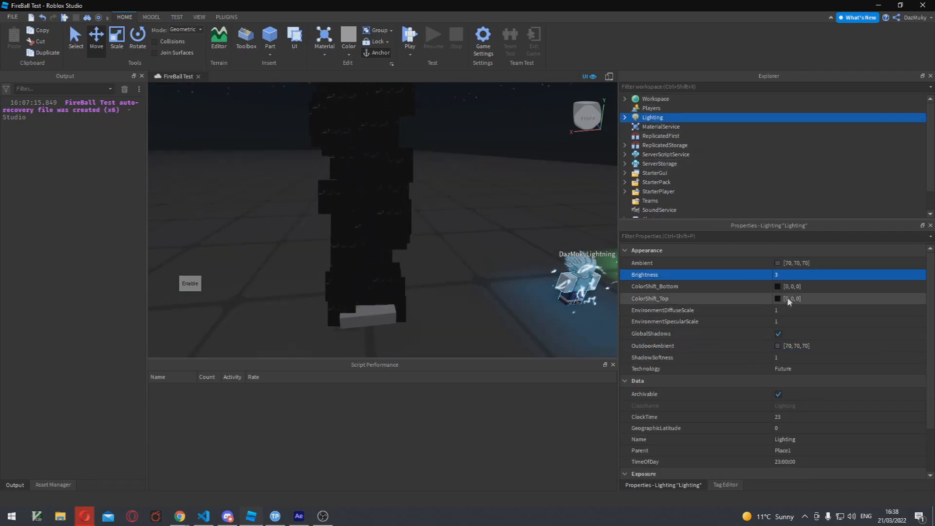
scroll(787, 301, down, 3)
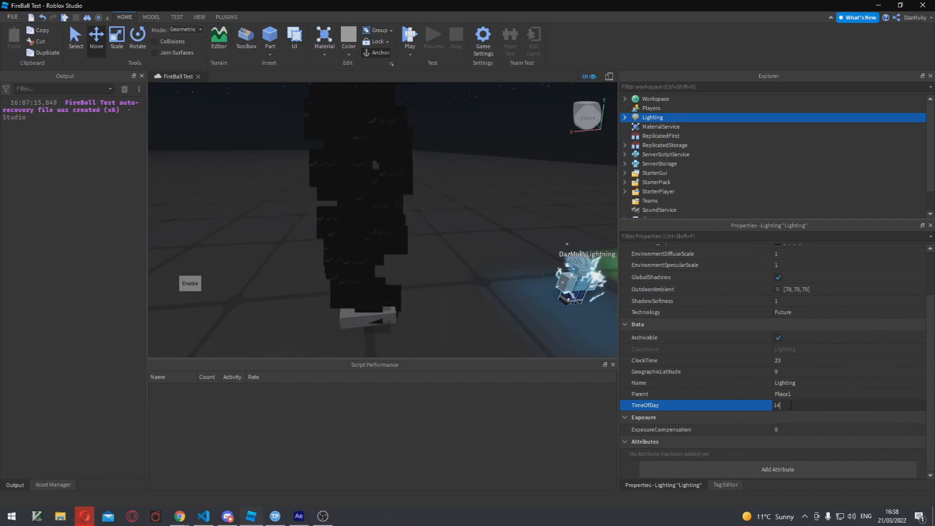
key(Return)
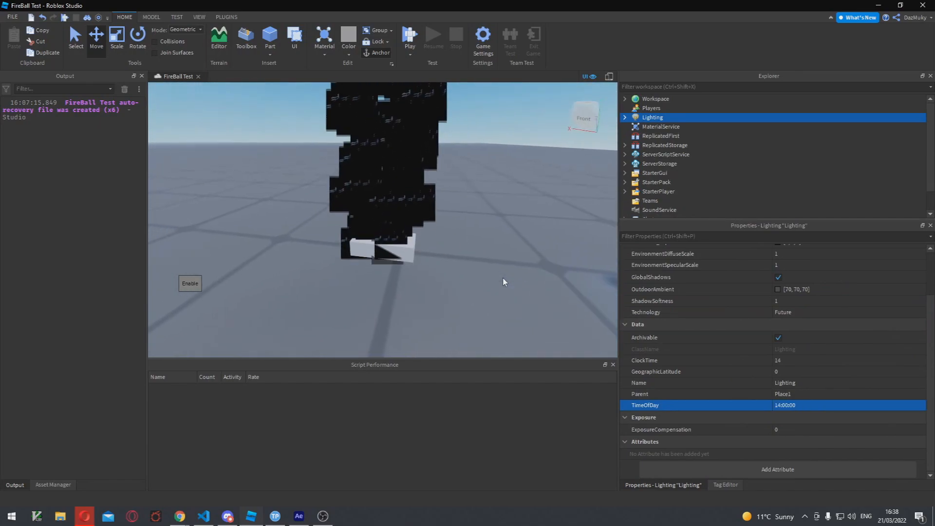
Set the Transparency of the part holding the ParticleEmitter to 1.
click(381, 240)
scroll(781, 355, up, 2)
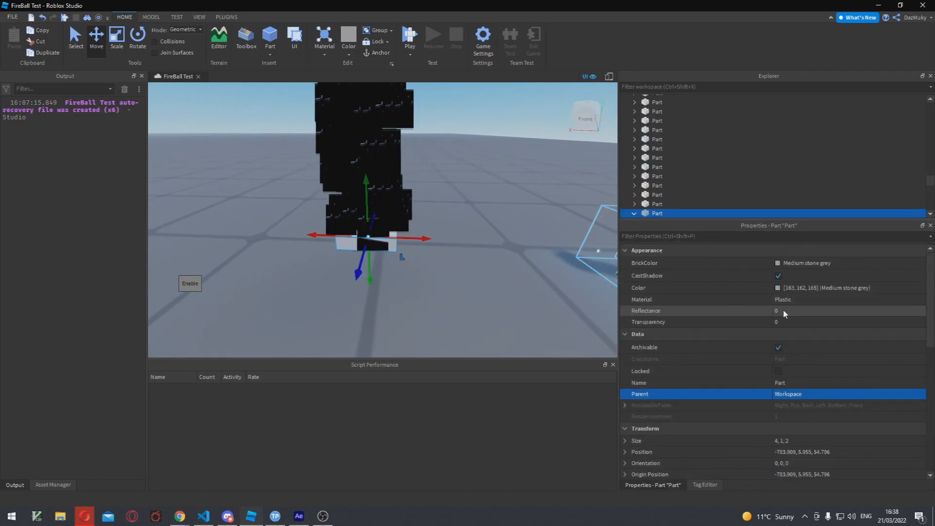
click(789, 322)
text(1)
key(Return)
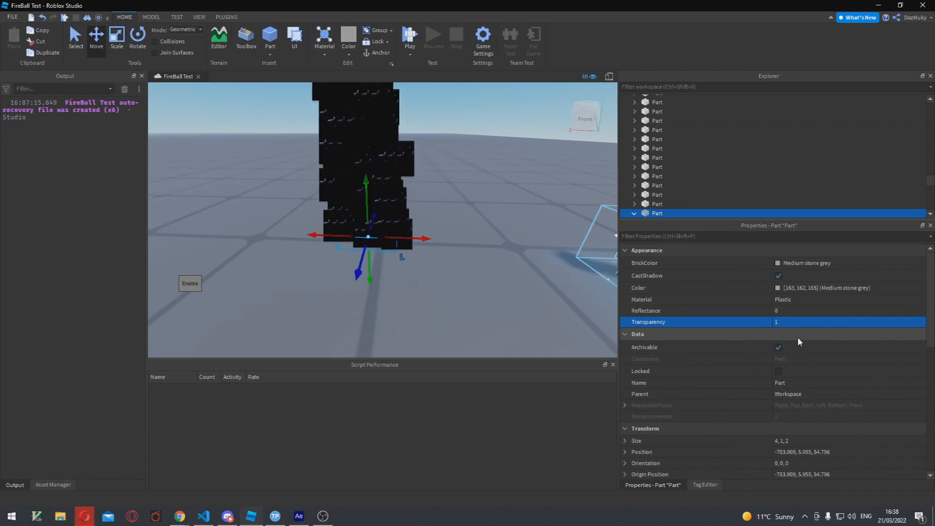
Turn off CanCollide and turn on Anchored for the emitter's part, and raise it to about -782.975, 7.191, 54.796.
scroll(798, 343, down, 5)
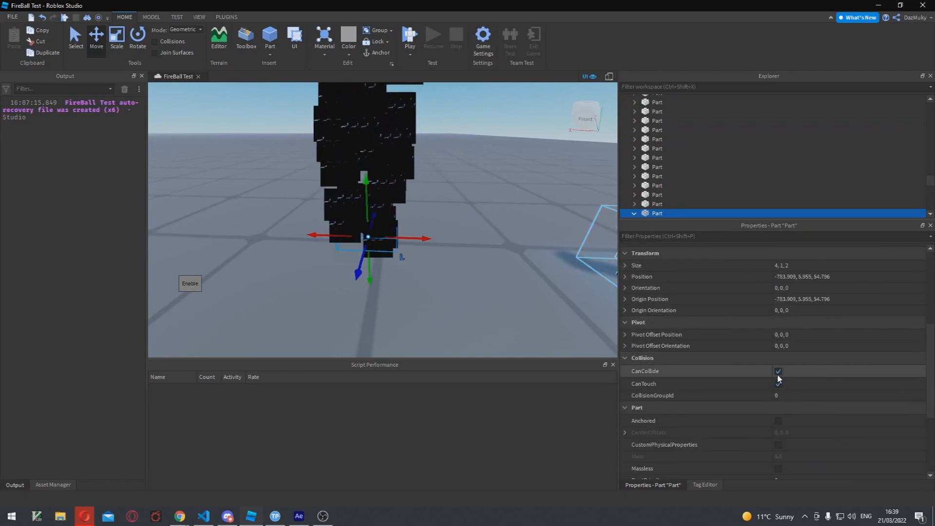
click(779, 371)
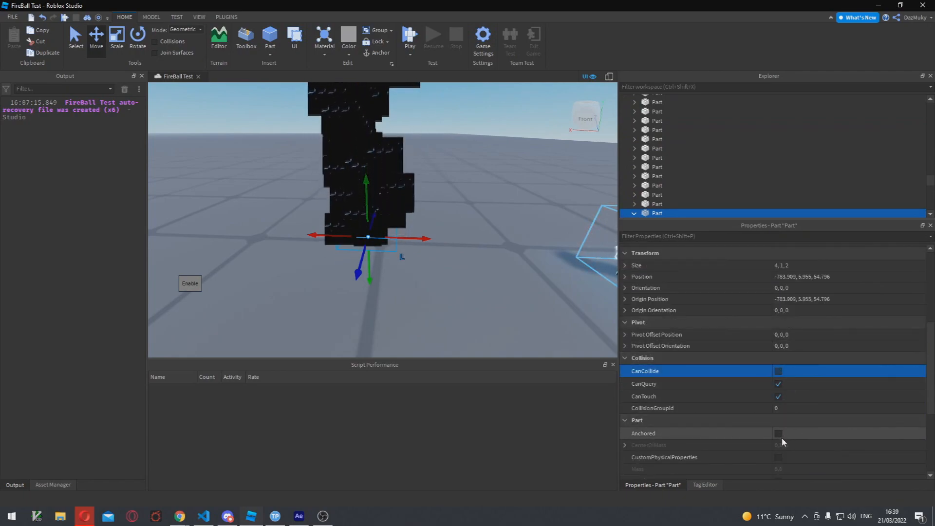
click(780, 434)
drag(411, 239, 397, 239)
drag(351, 214, 356, 197)
Set the ParticleEmitter's LightEmission to 1.
scroll(706, 175, down, 2)
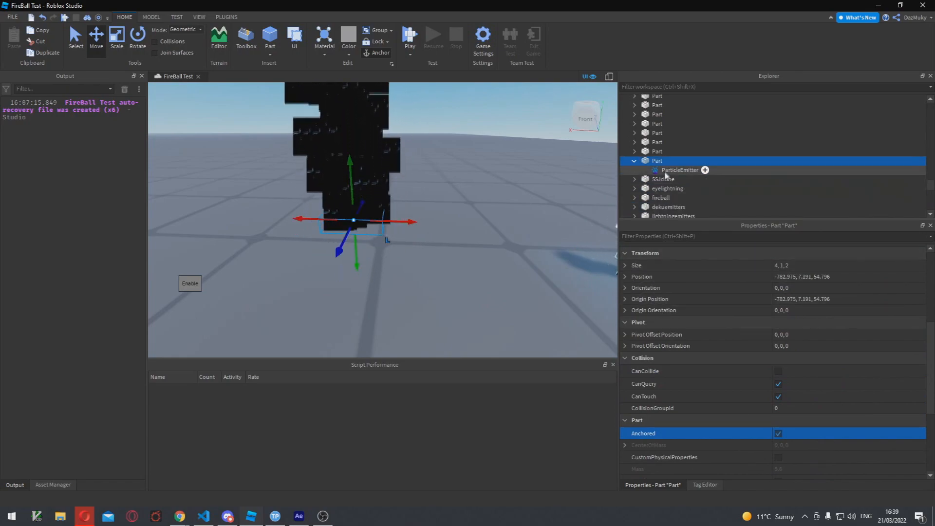
click(705, 170)
scroll(760, 307, up, 6)
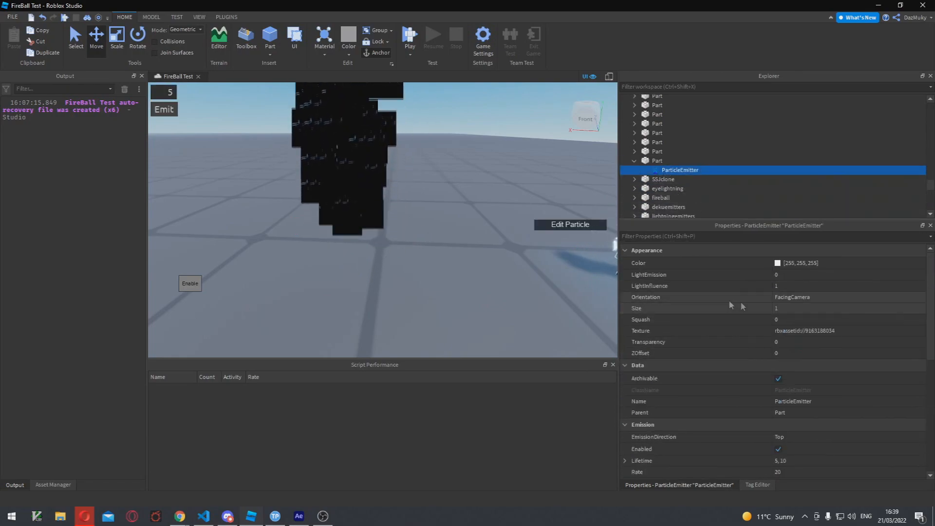
click(806, 275)
drag(810, 277, 924, 276)
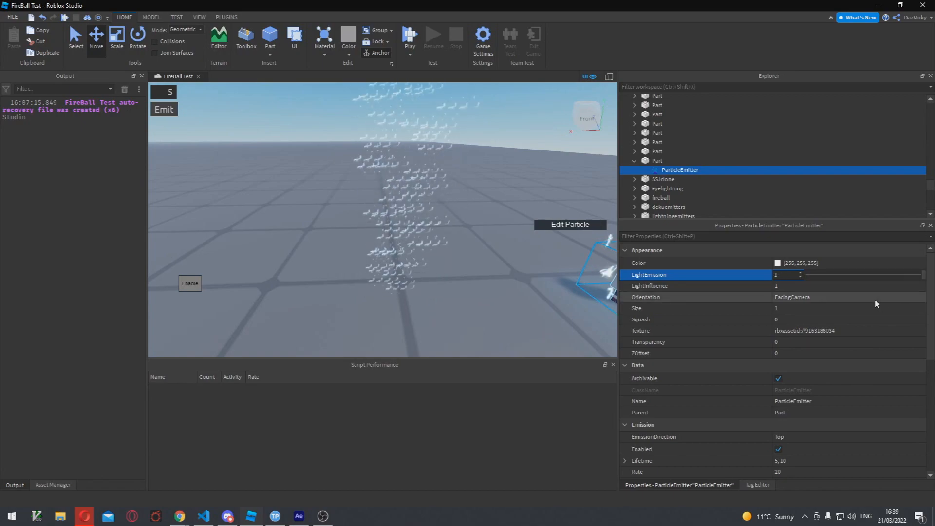
Switch to After Effects, cancel the output module settings, and view the lightning3 composition over the transparency grid.
click(299, 516)
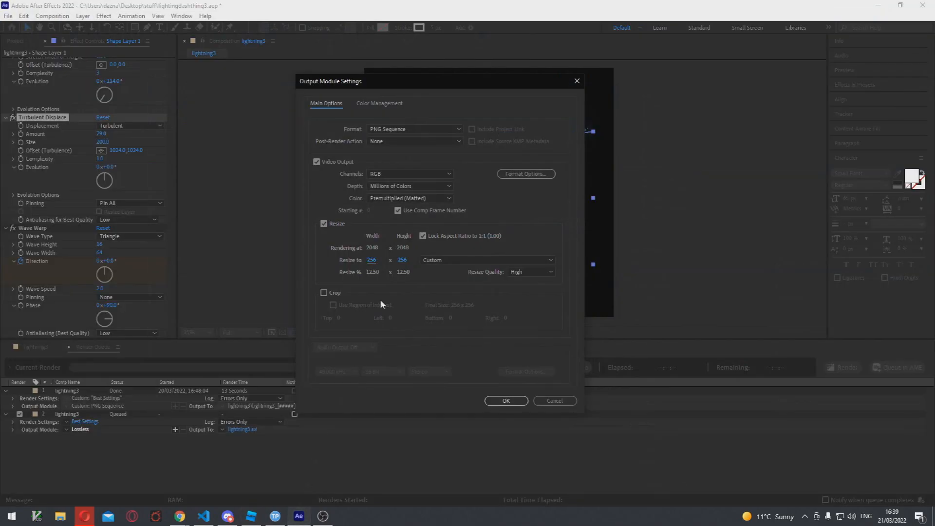
click(555, 401)
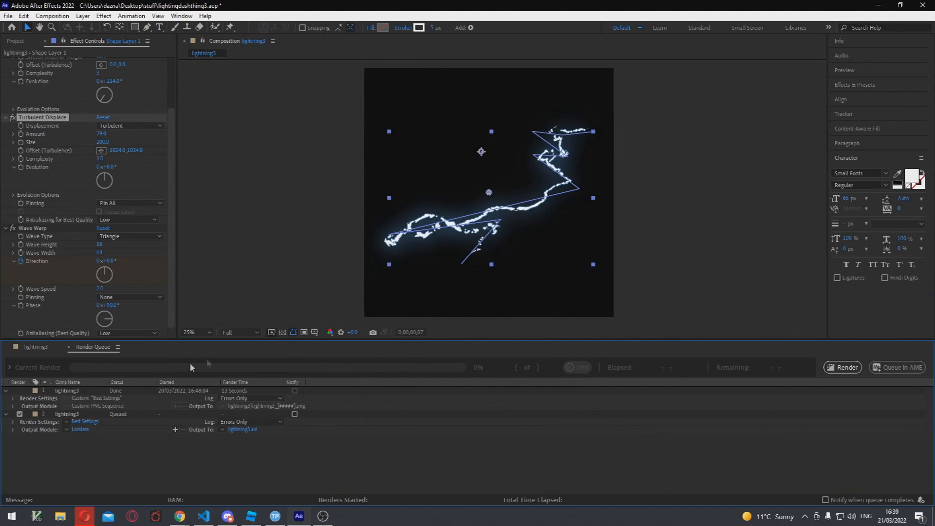
click(282, 333)
click(702, 237)
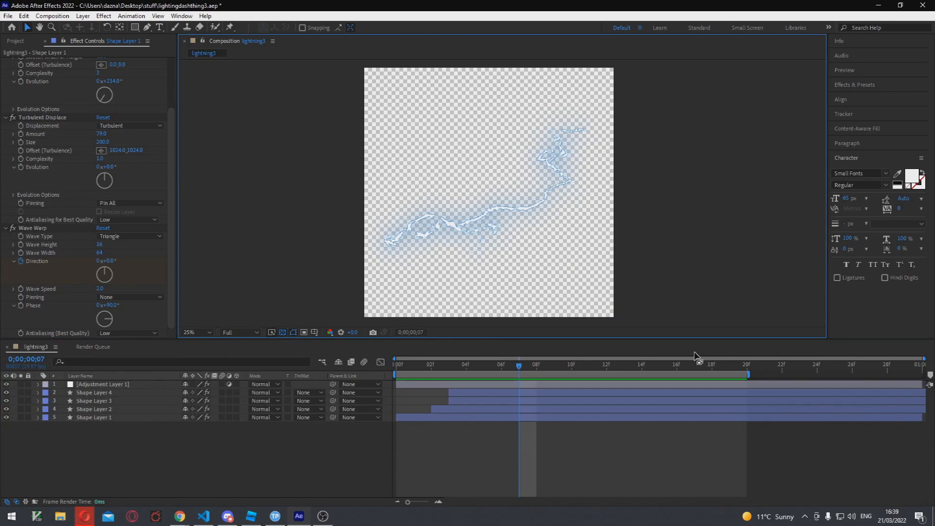
Switch to Roblox Studio, reapply a LightEmission of 1 to the ParticleEmitter, and examine the emitted lightning particles up close.
click(252, 517)
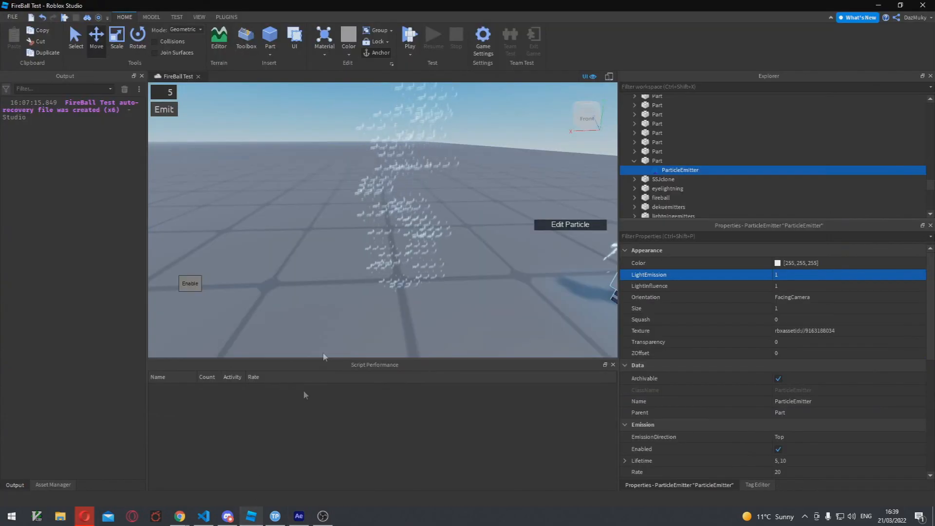
click(806, 277)
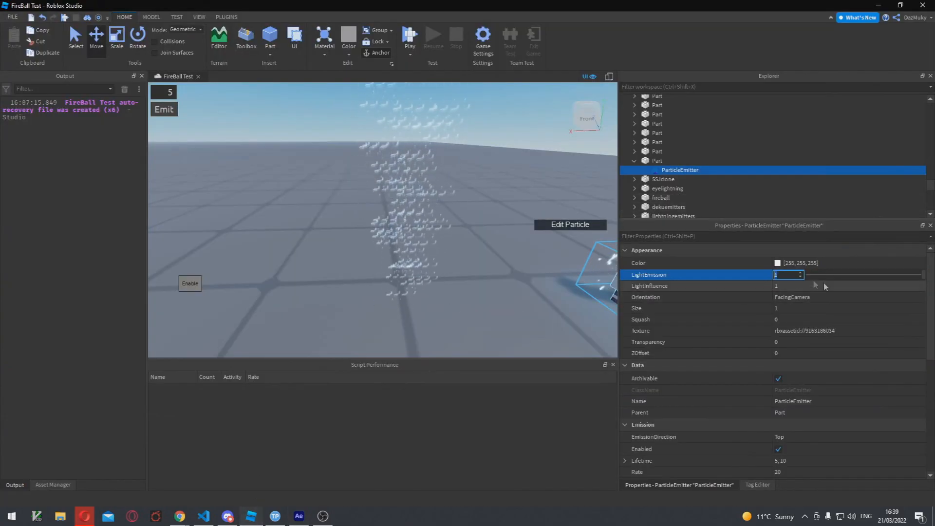
mouse_move(921, 277)
mouse_down()
mouse_move(850, 278)
mouse_move(926, 284)
mouse_up()
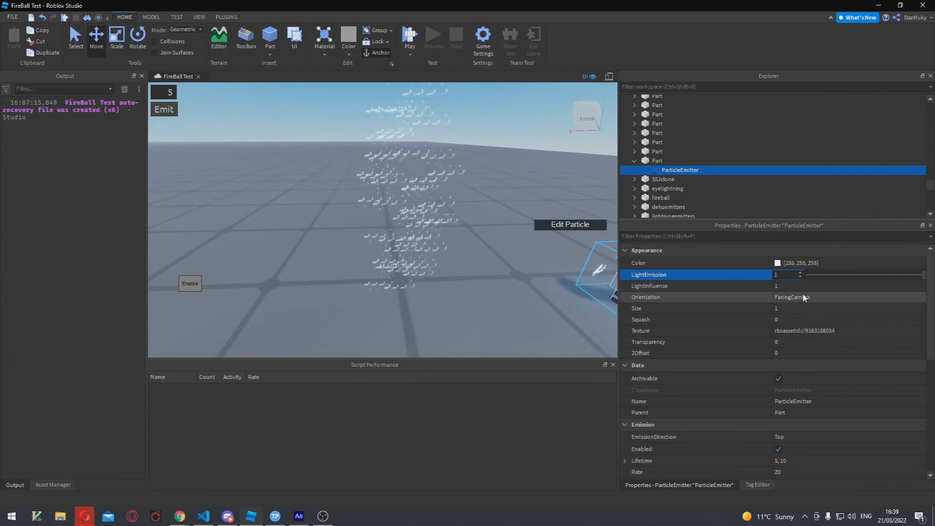
key(Return)
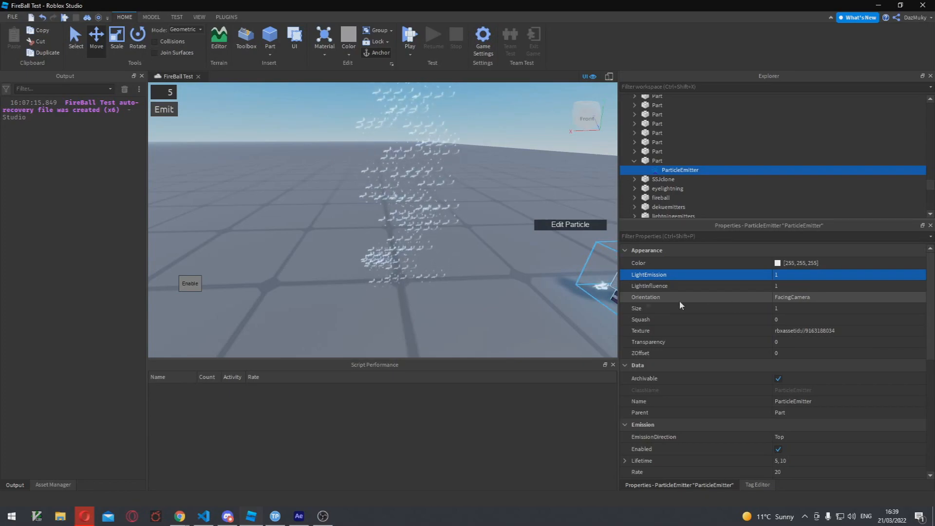
scroll(458, 287, up, 4)
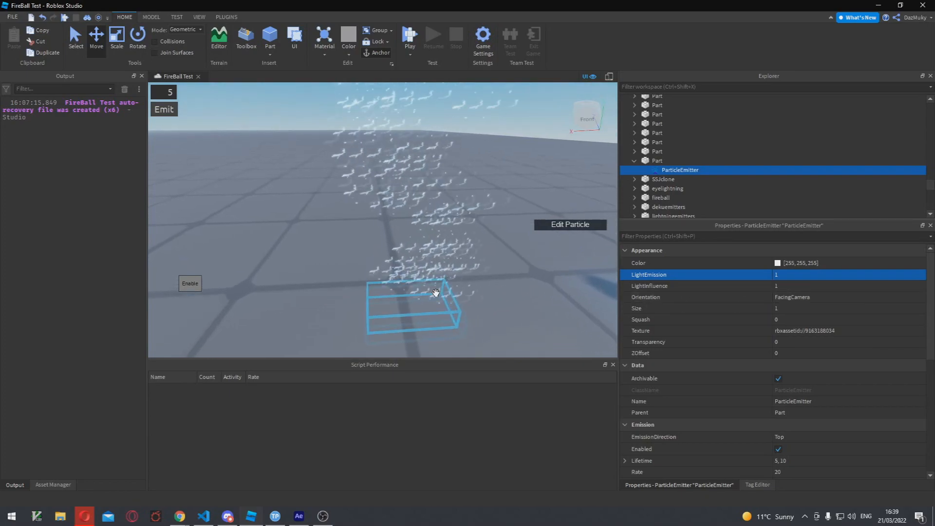
scroll(437, 294, up, 2)
right_drag(436, 294, 436, 294)
scroll(437, 293, down, 3)
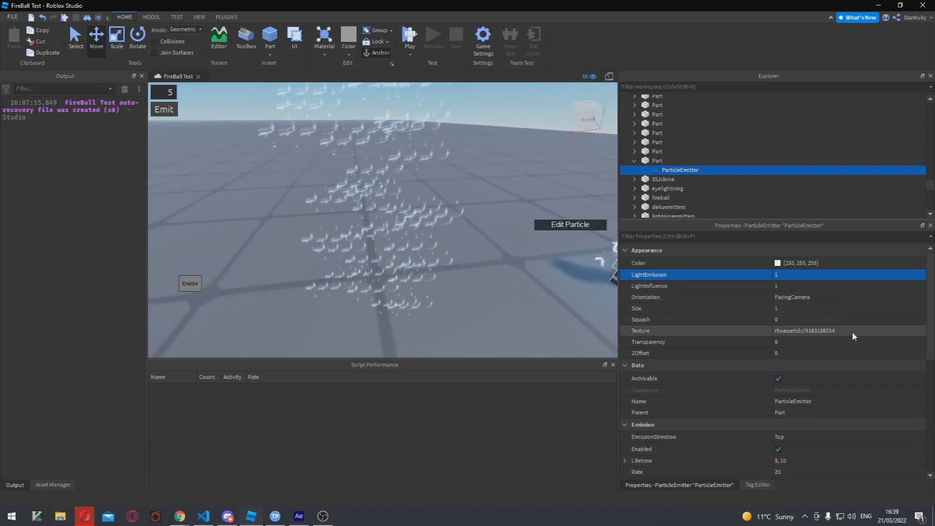
Look over the FlipbookLayout options, then switch to TexturePacker and examine the frame grid of the lightning3 sprite sheet.
scroll(850, 336, down, 10)
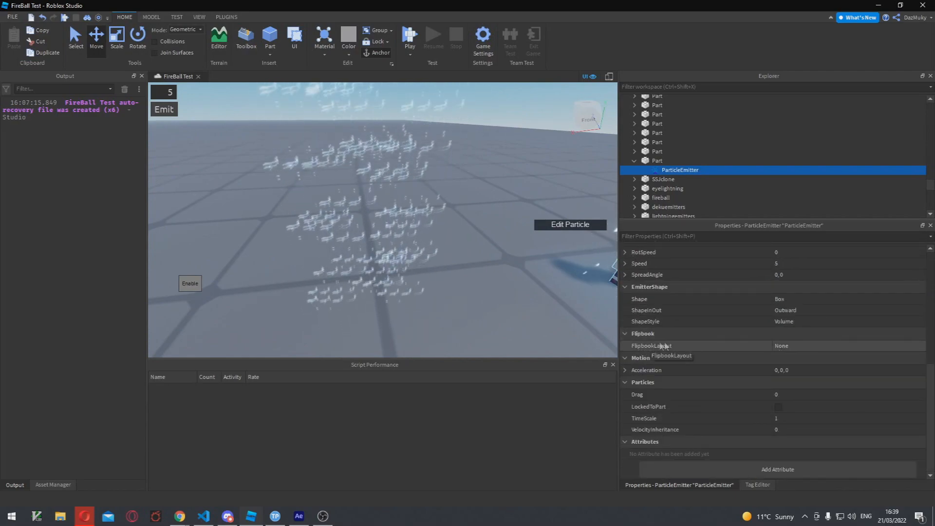
click(793, 348)
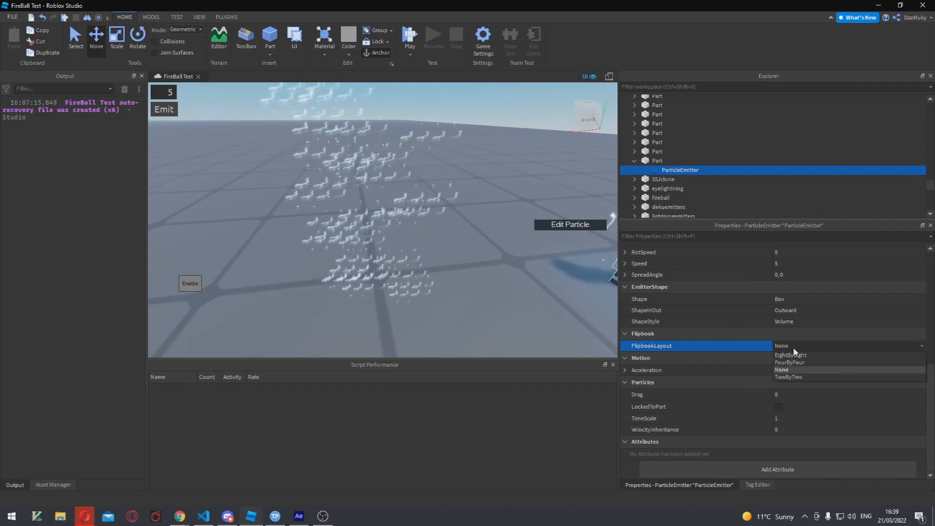
click(279, 518)
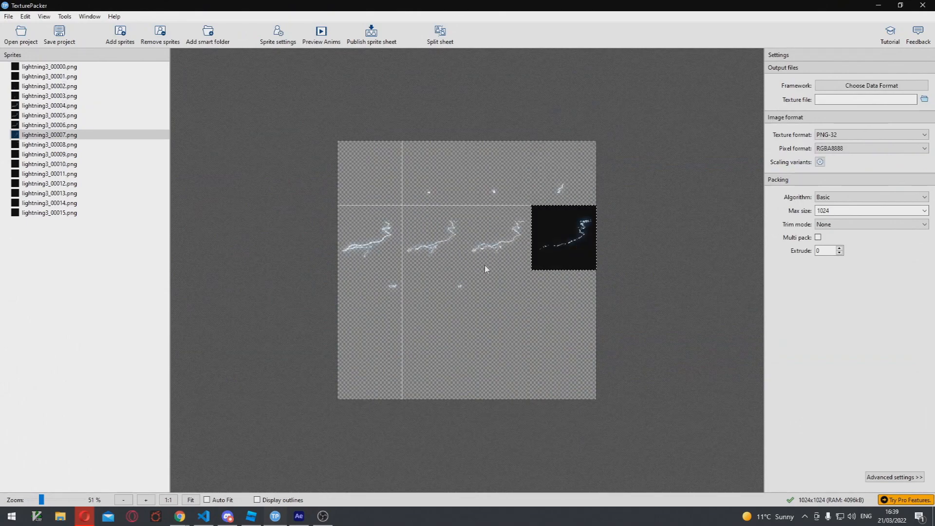
click(876, 5)
click(794, 346)
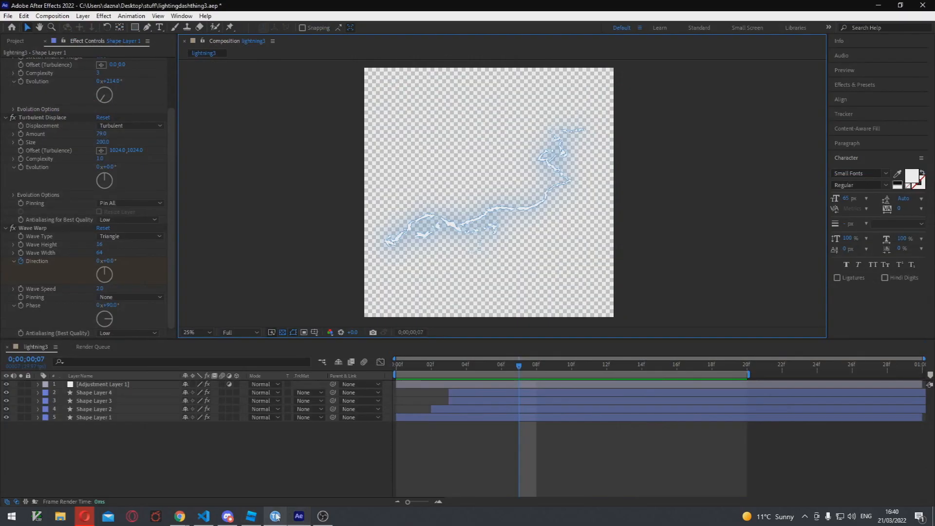
click(276, 516)
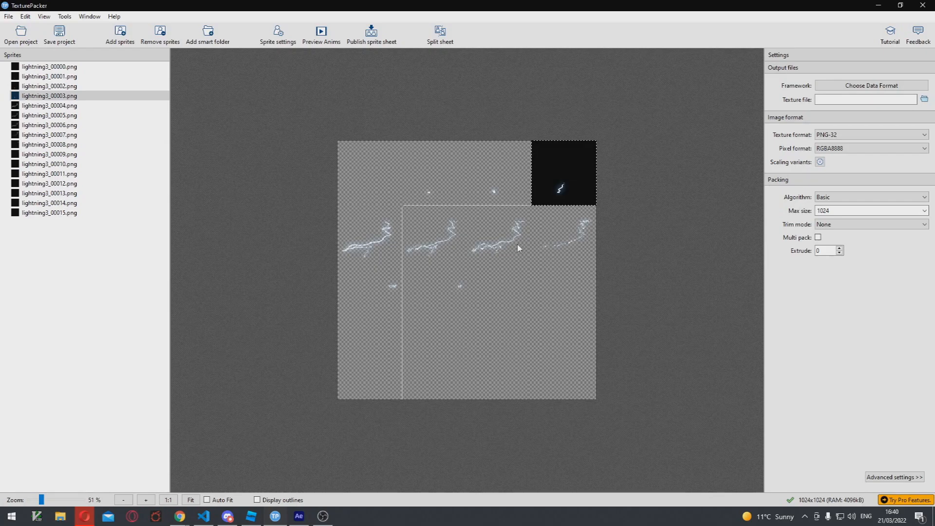
mouse_move(518, 248)
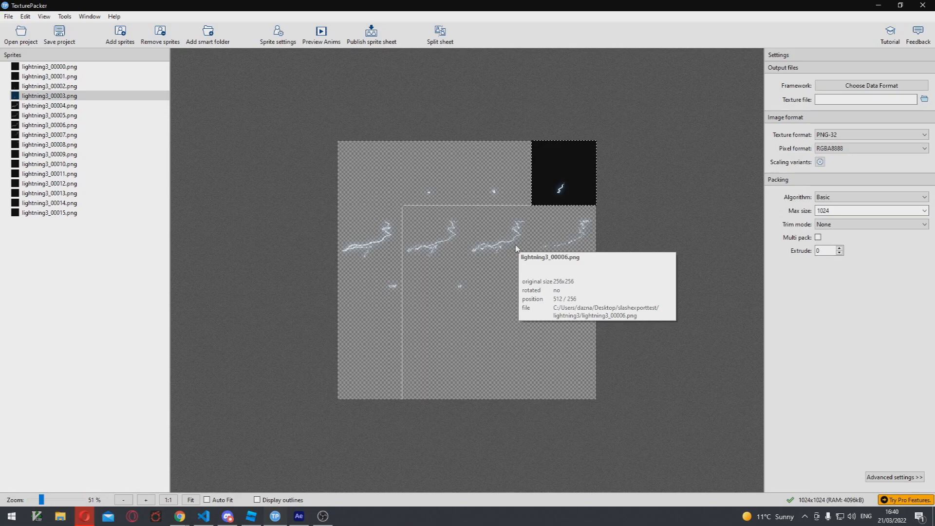
Switch to Roblox Studio and examine the part with the smoke-and-fire explosion effect from several angles.
click(252, 515)
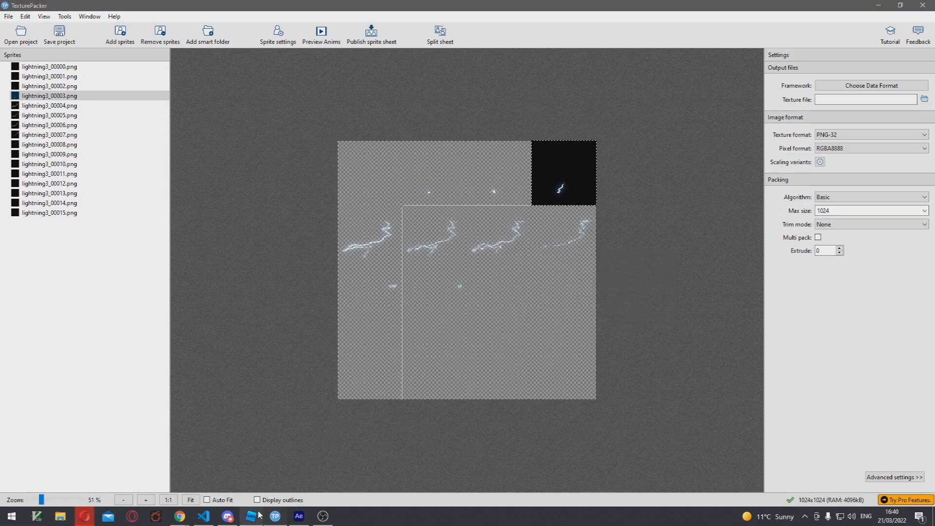
right_drag(428, 295, 411, 245)
key(w)
key(w)
click(357, 208)
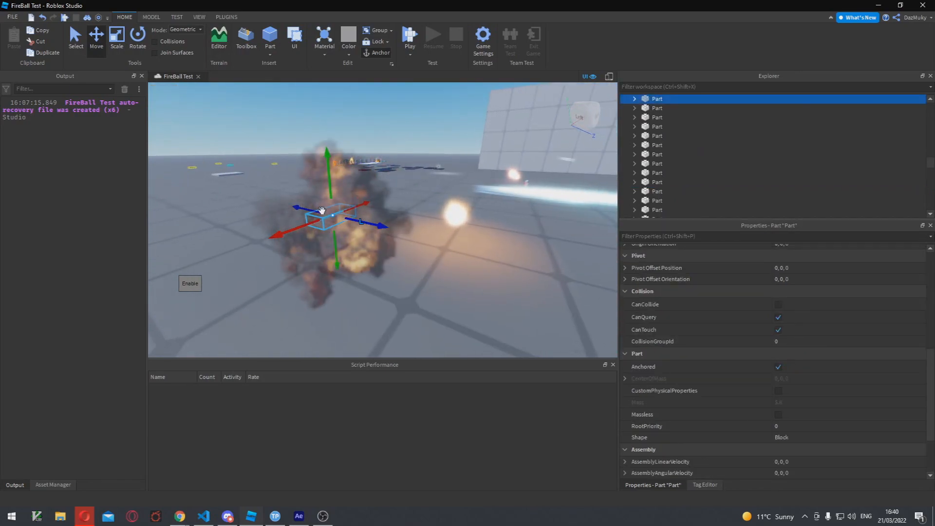
right_drag(359, 210, 346, 264)
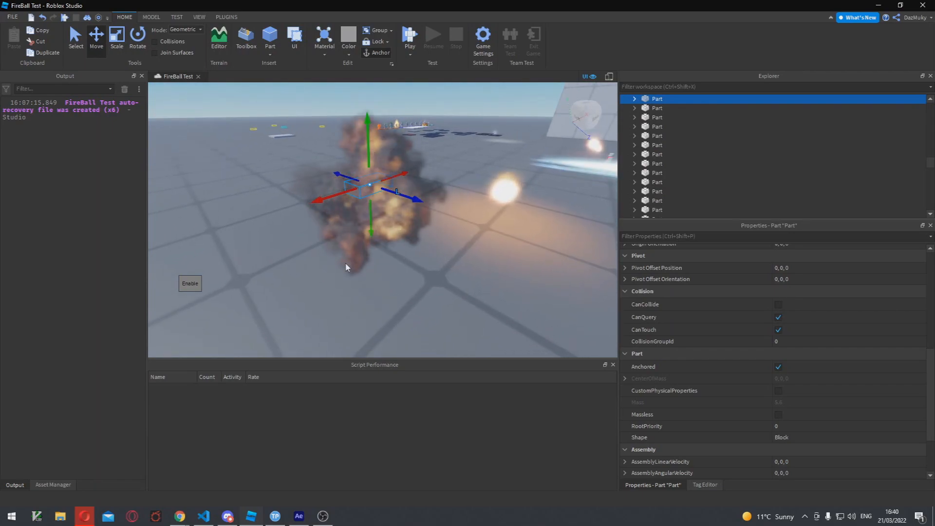
right_drag(410, 222, 409, 224)
right_drag(376, 156, 373, 152)
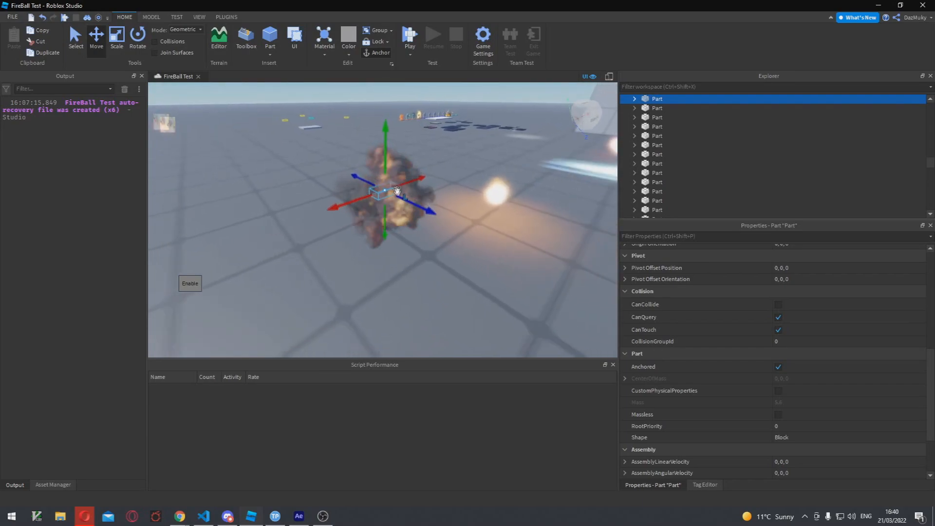
scroll(397, 234, down, 5)
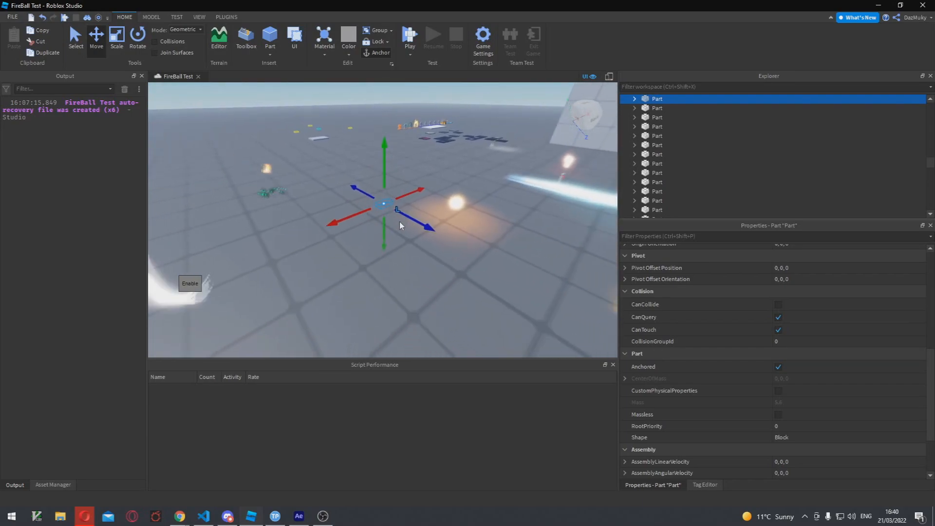
Deselect the explosion part, go back to the column of lightning particles and select the part that emits them.
click(406, 257)
key(w)
right_drag(411, 250, 413, 249)
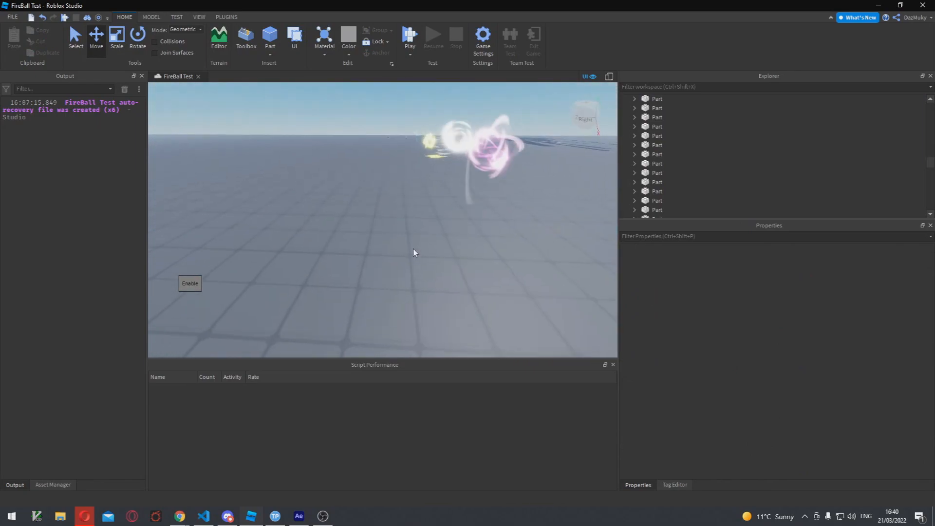
drag(375, 141, 393, 149)
key(f)
right_drag(411, 223, 411, 225)
click(385, 277)
key(w)
right_drag(380, 276, 370, 278)
click(352, 254)
key(w)
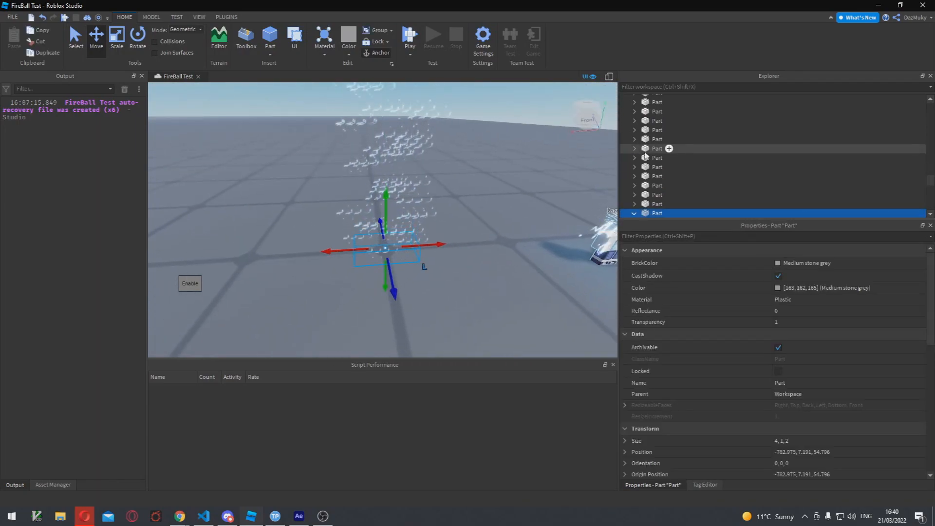
Set the FlipbookLayout of the lightning part's ParticleEmitter to FourByFour.
scroll(671, 149, down, 3)
click(672, 144)
scroll(753, 335, down, 5)
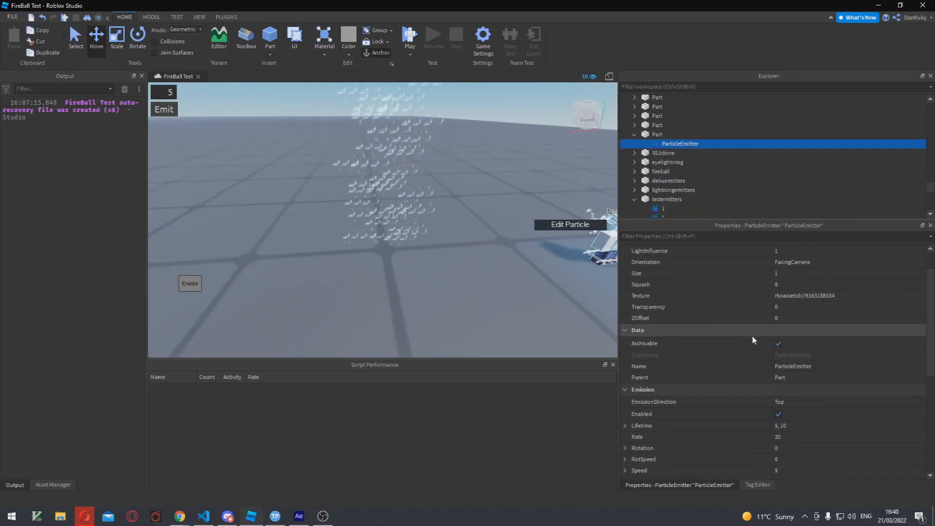
scroll(769, 349, down, 2)
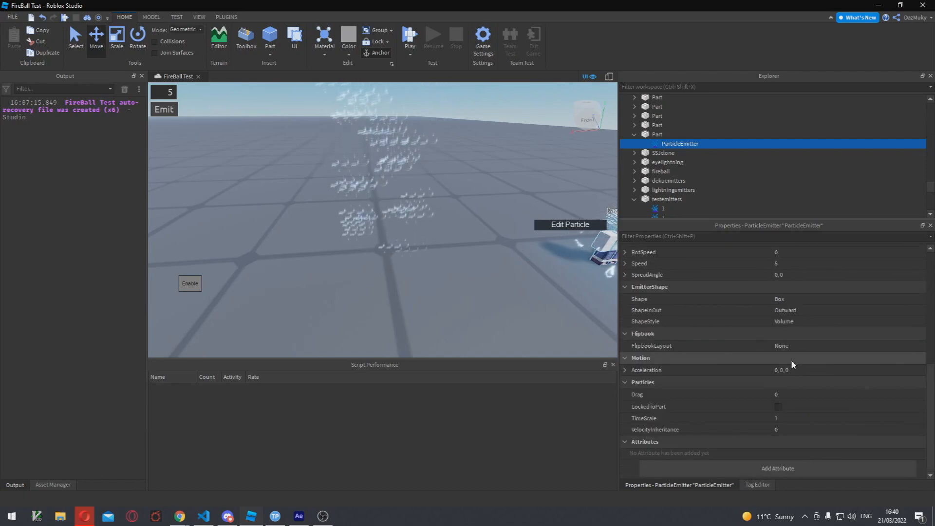
click(799, 344)
click(799, 344)
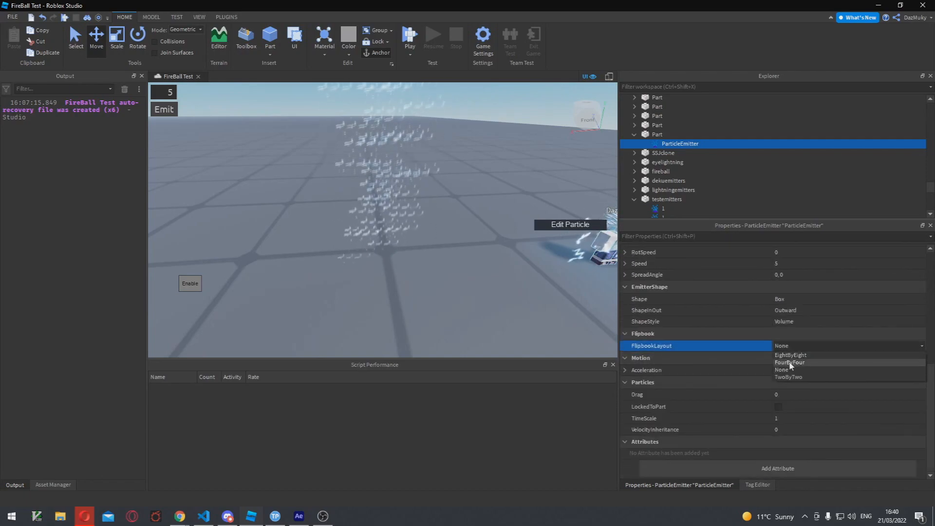
click(802, 364)
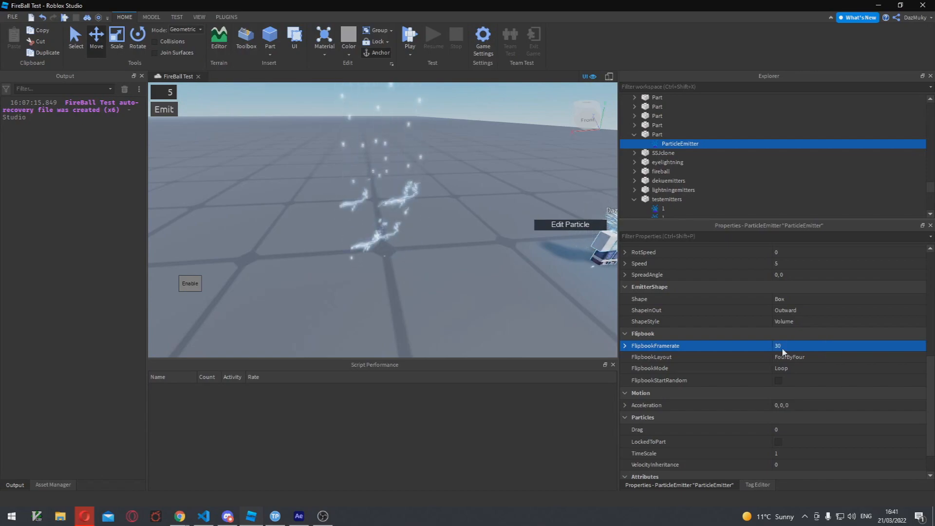
Check the animated lightning in the scene and set the ParticleEmitter's Lifetime to 1.
mouse_move(413, 238)
right_down()
mouse_move(413, 226)
mouse_move(413, 241)
right_up()
scroll(413, 239, down, 3)
scroll(413, 239, up, 3)
scroll(743, 294, up, 5)
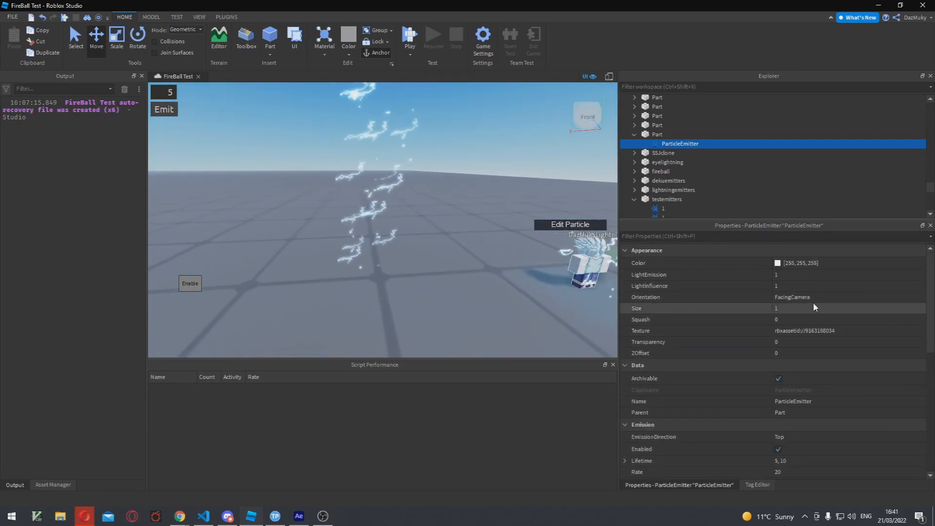
scroll(812, 305, down, 4)
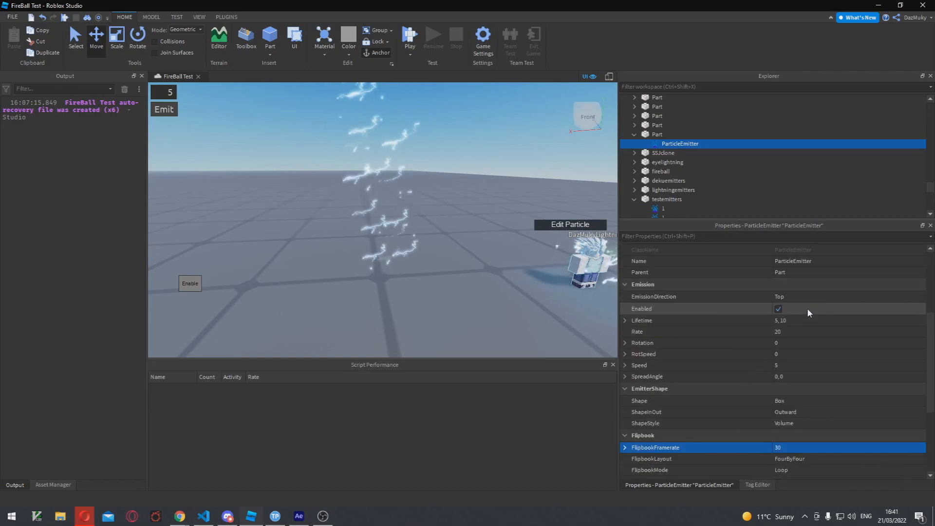
click(807, 320)
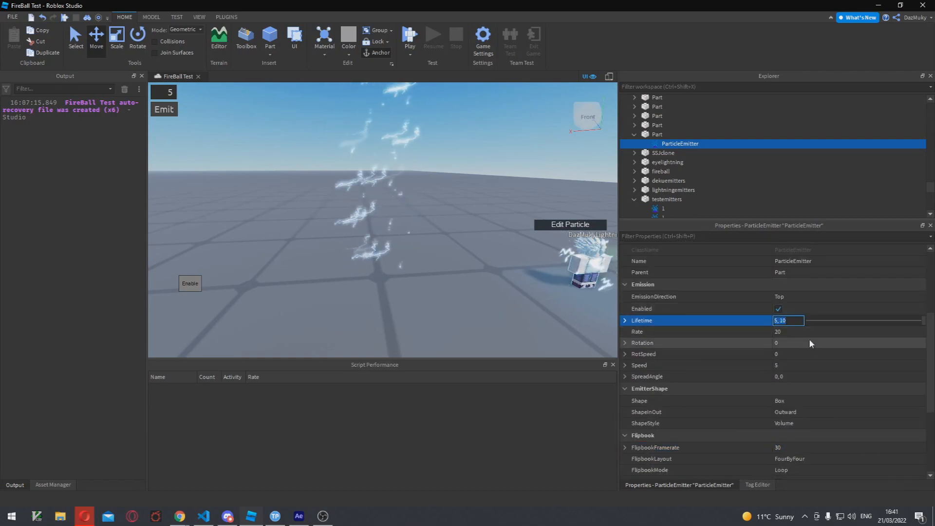
text(1)
key(Return)
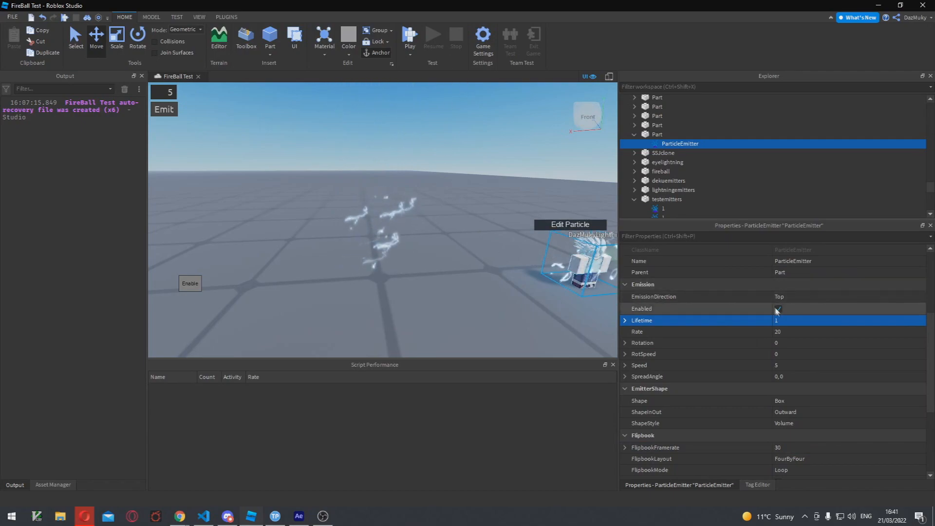
Set the ParticleEmitter's Rate to 1 and its Speed to 0.
click(785, 331)
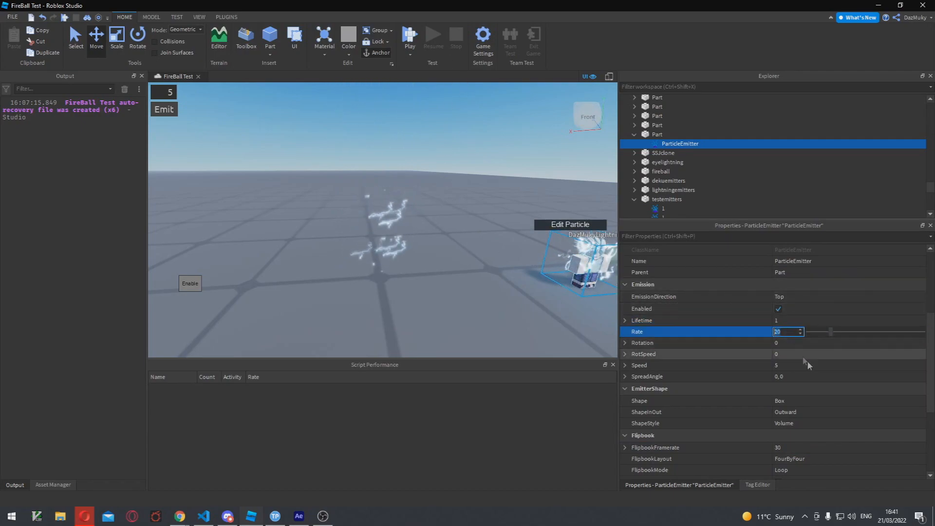
text(1)
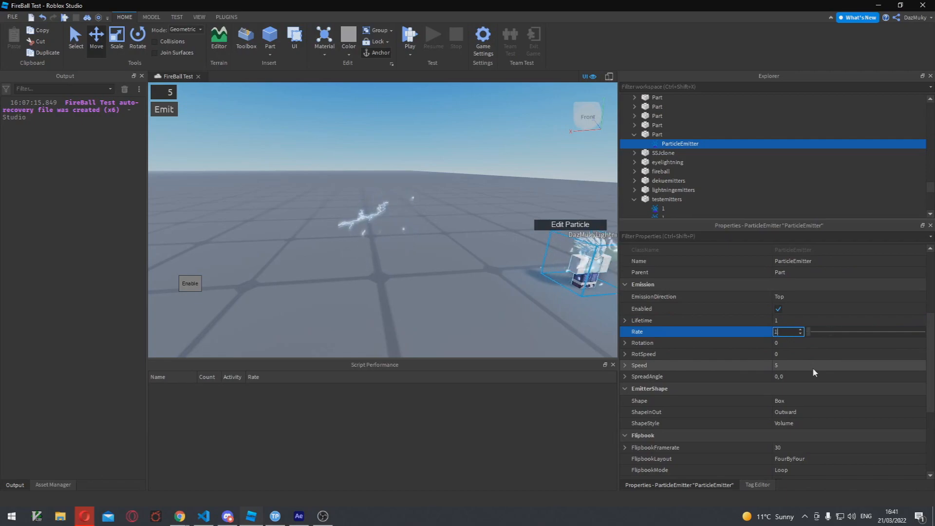
key(Return)
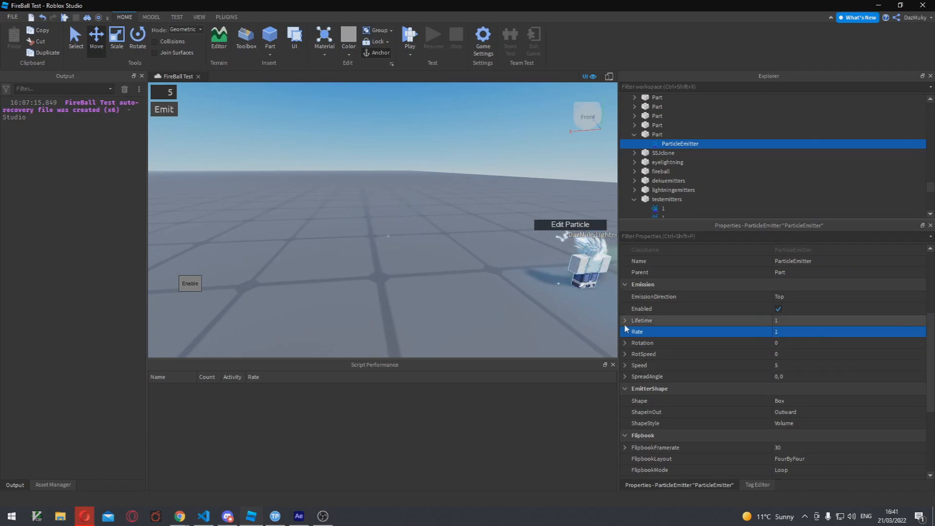
click(784, 366)
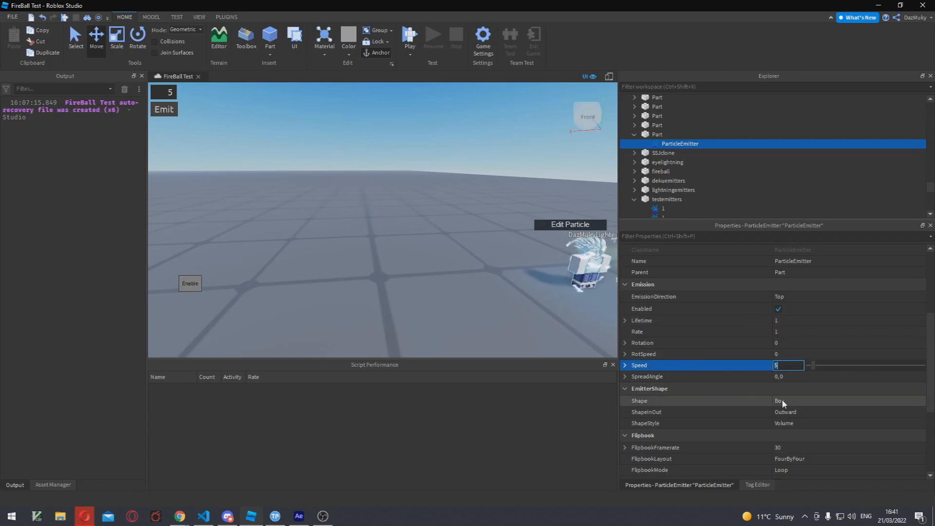
text(0)
key(Return)
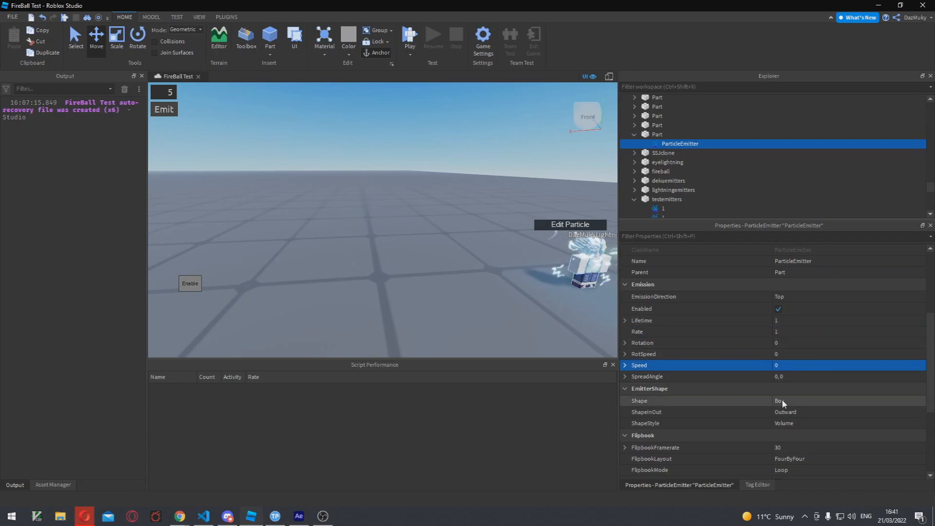
Select the emitter's part and scale it up into a tall block.
right_drag(396, 267, 392, 272)
scroll(392, 273, up, 3)
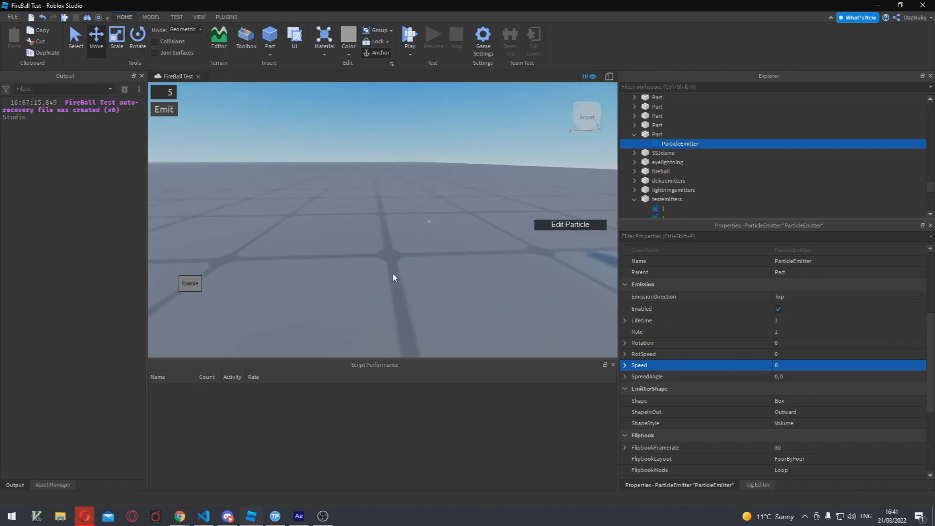
click(388, 214)
scroll(397, 248, up, 3)
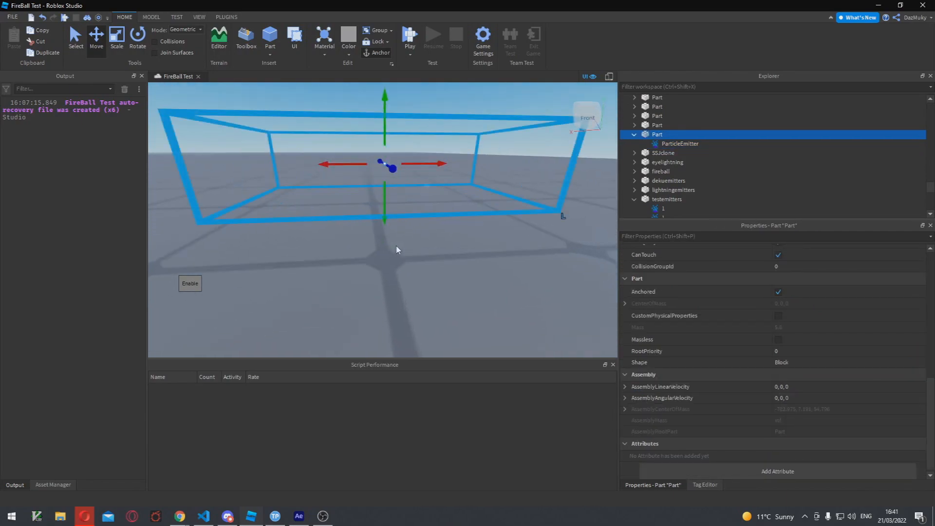
right_drag(396, 249, 397, 249)
scroll(397, 250, down, 3)
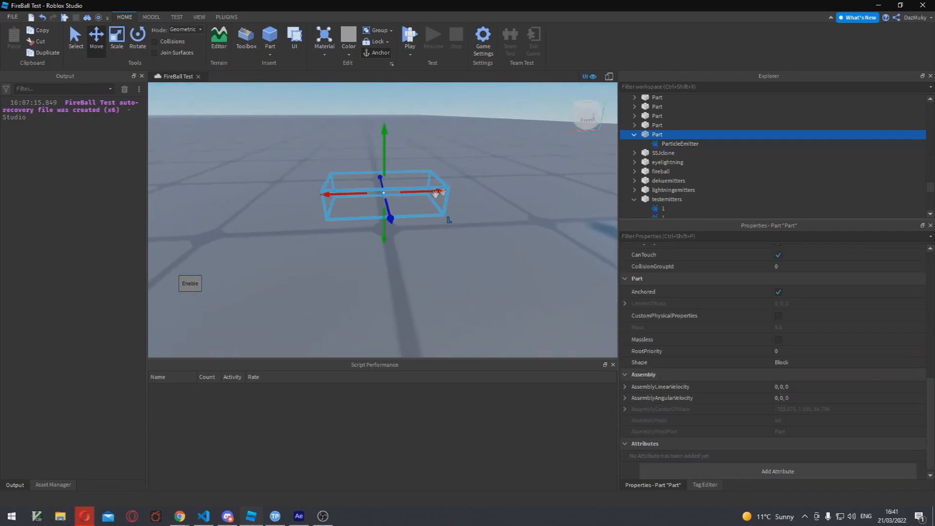
right_drag(384, 224, 374, 246)
scroll(374, 246, down, 1)
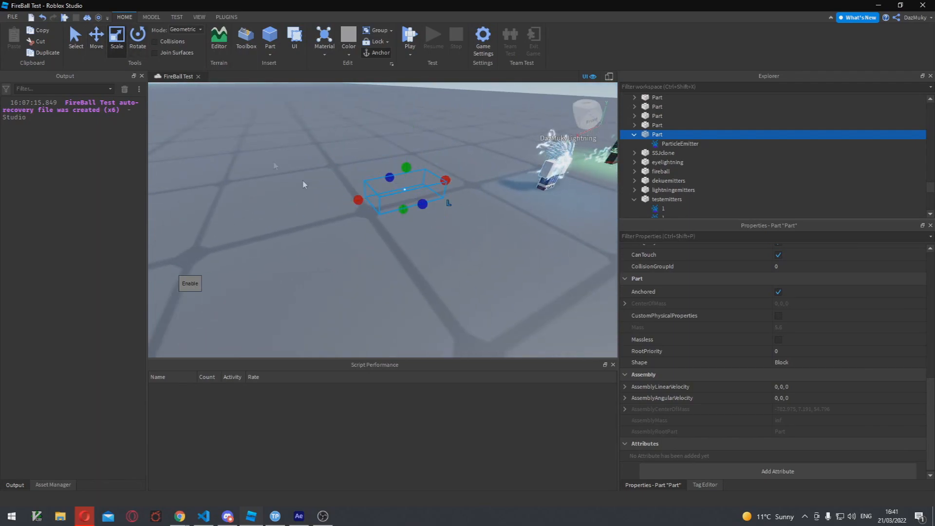
drag(409, 286, 407, 295)
right_drag(408, 295, 412, 266)
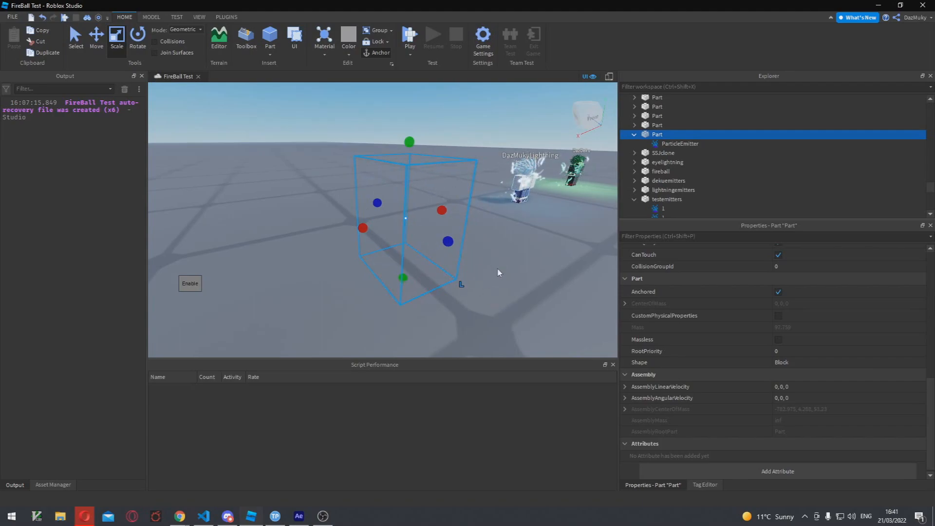
Scale the emitter's part back down to a small flat block.
right_drag(498, 269, 497, 269)
drag(379, 285, 389, 195)
right_drag(393, 206, 409, 209)
right_drag(410, 172, 408, 172)
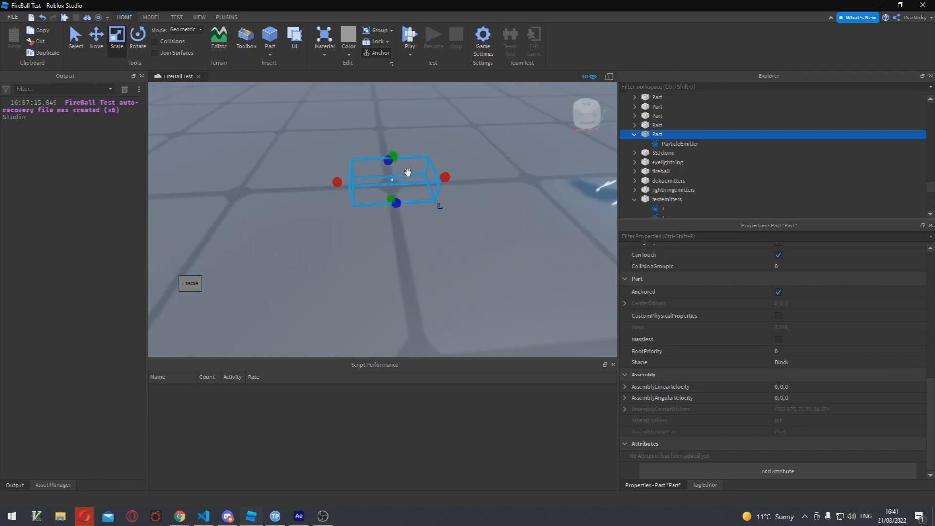
Add an Attachment to the emitter's part, move the ParticleEmitter into it, and view the emission point up close.
click(670, 135)
text(at)
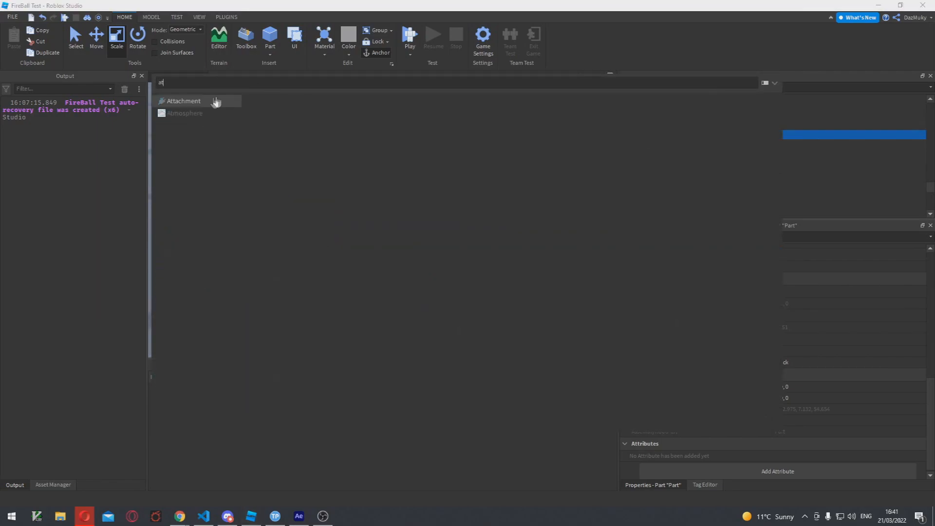
click(214, 101)
drag(670, 154, 668, 145)
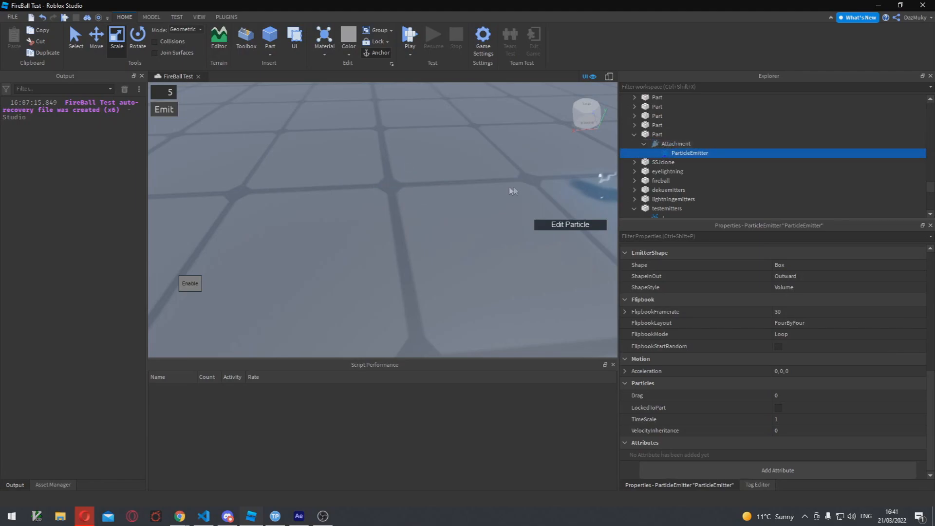
right_drag(512, 191, 397, 207)
right_drag(468, 213, 468, 214)
key(w)
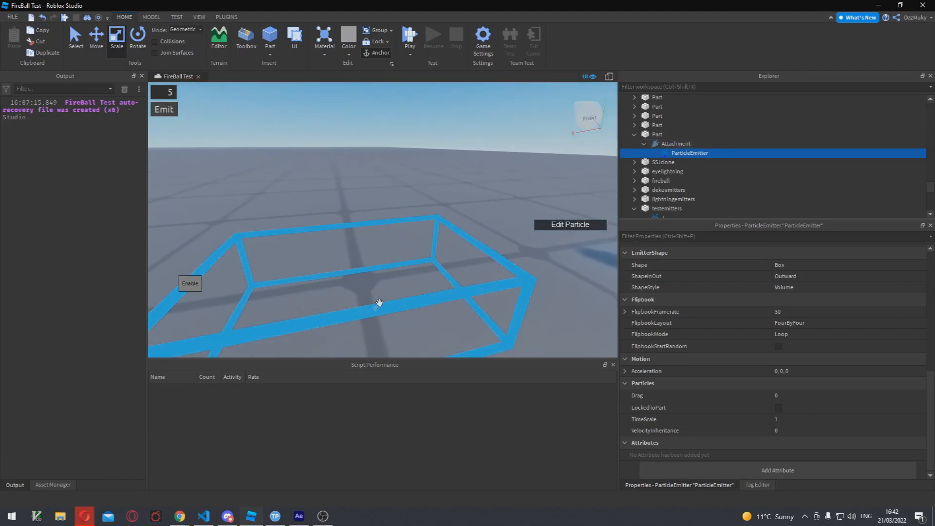
Set the ParticleEmitter's Size to 5.
right_drag(490, 264, 490, 264)
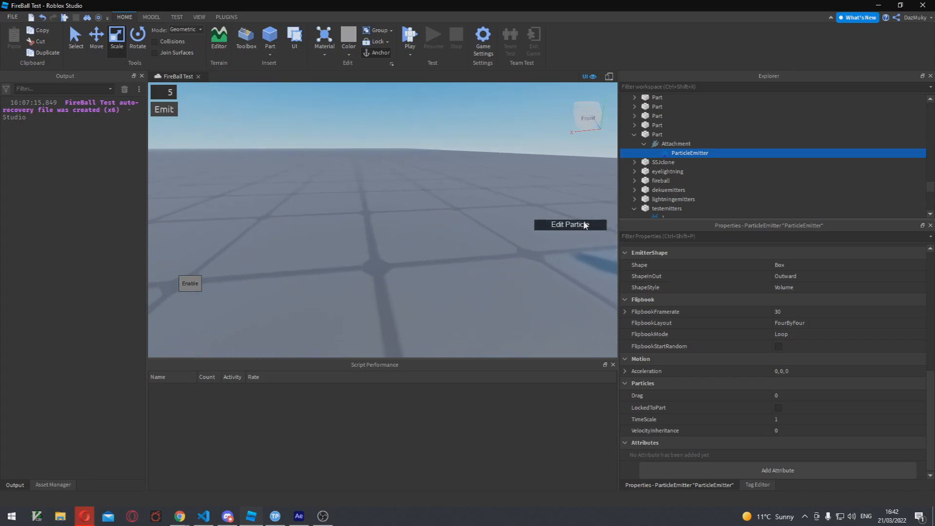
scroll(790, 315, up, 5)
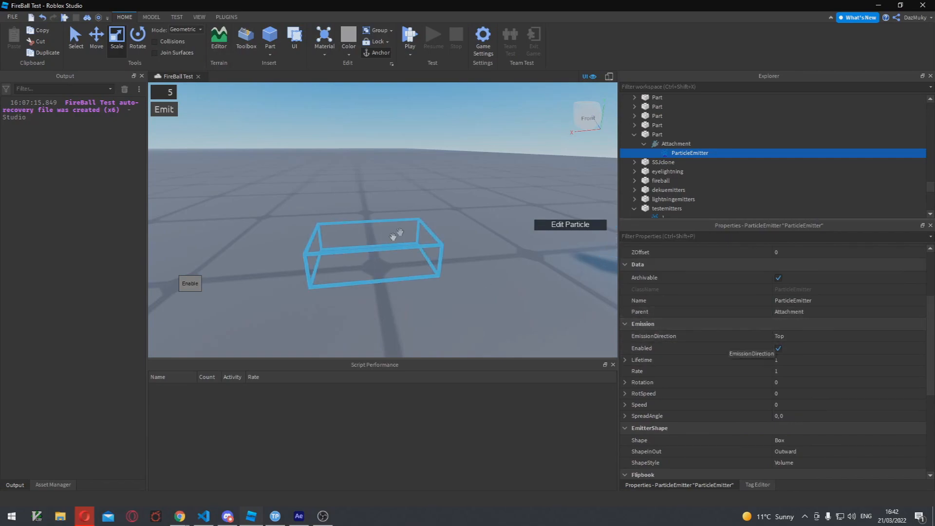
scroll(779, 362, up, 3)
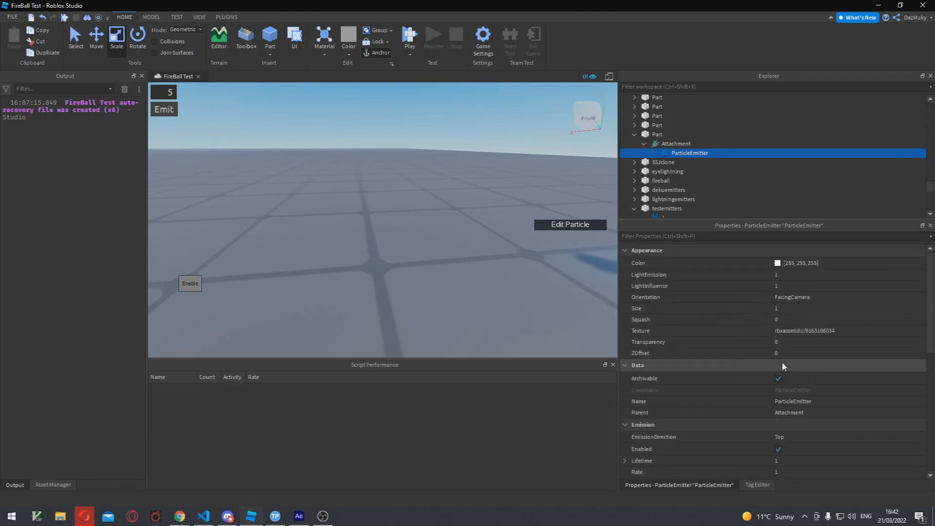
click(809, 308)
click(922, 311)
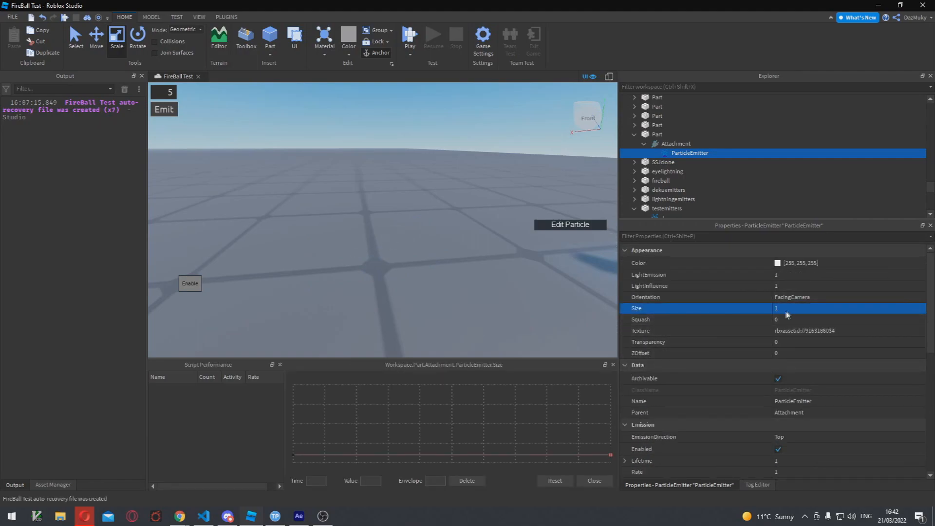
click(608, 482)
click(798, 308)
text(5)
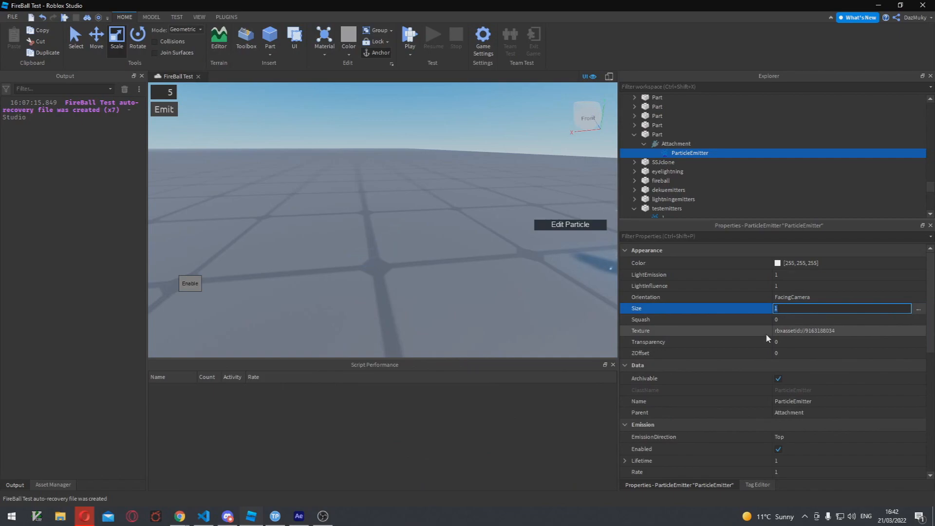
key(Return)
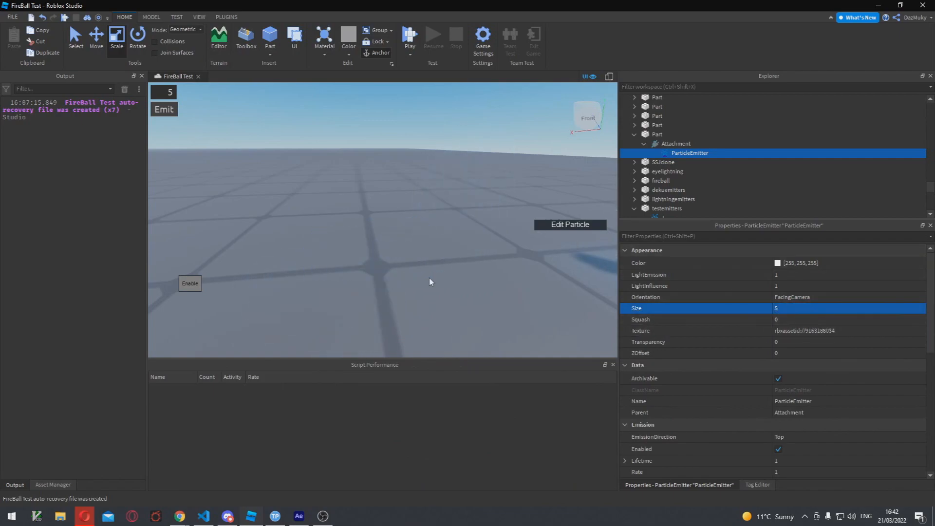
Select the emitter's part and move it slightly along the X axis.
scroll(424, 279, down, 2)
right_drag(422, 278, 381, 250)
click(380, 228)
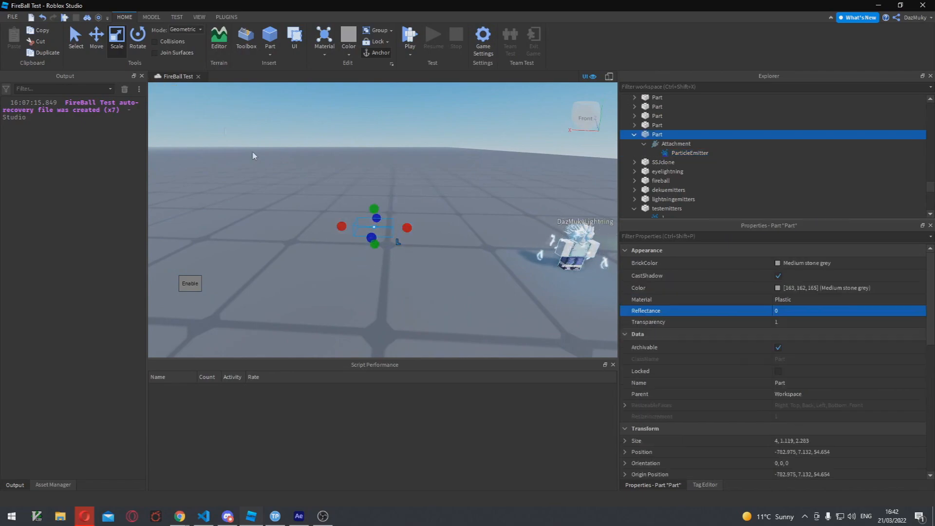
click(97, 36)
mouse_move(421, 229)
mouse_down()
mouse_move(474, 236)
mouse_move(345, 222)
mouse_move(427, 237)
mouse_up()
Select the testemitters part around the lightning character and move it along the X axis until it stands clear of the character.
scroll(425, 256, up, 1)
scroll(424, 256, up, 1)
right_drag(437, 271, 402, 291)
key(d)
scroll(397, 251, up, 1)
scroll(400, 282, up, 2)
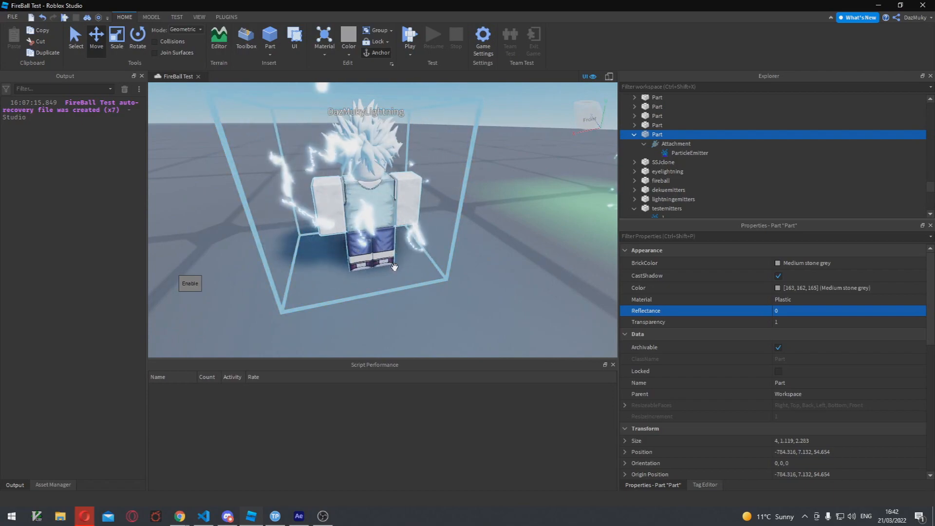
scroll(392, 246, down, 2)
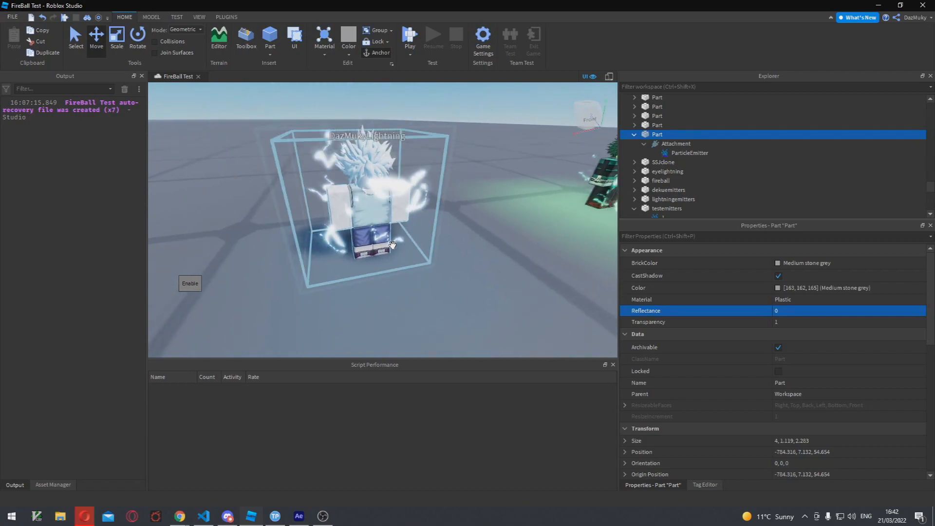
key(d)
right_drag(392, 245, 391, 246)
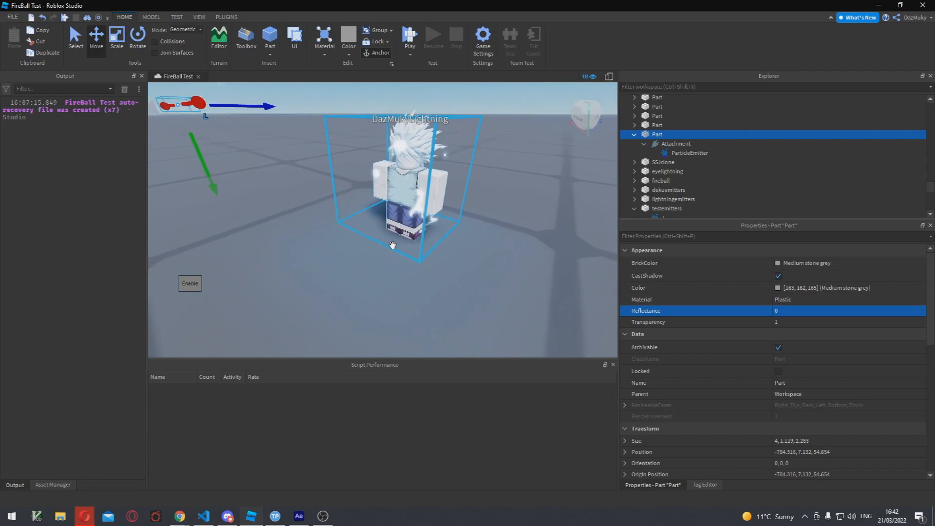
click(405, 186)
key(f)
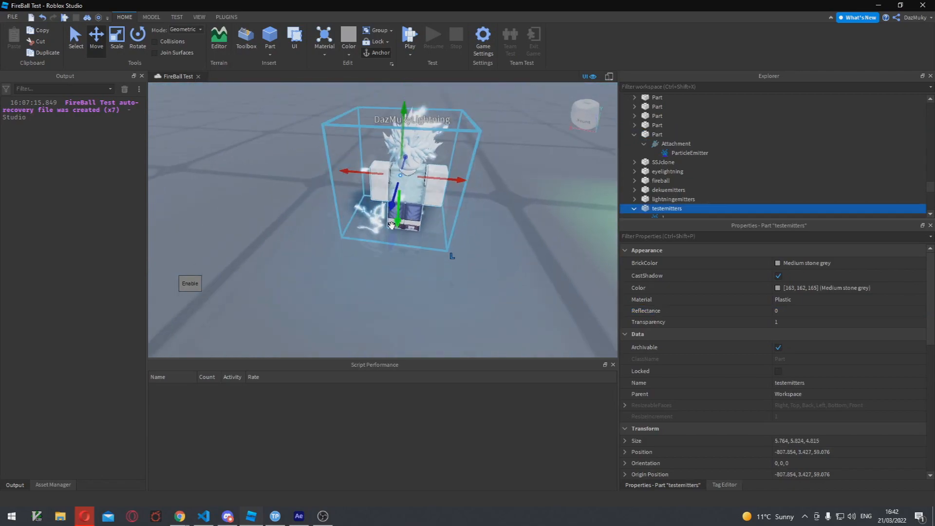
drag(441, 239, 253, 235)
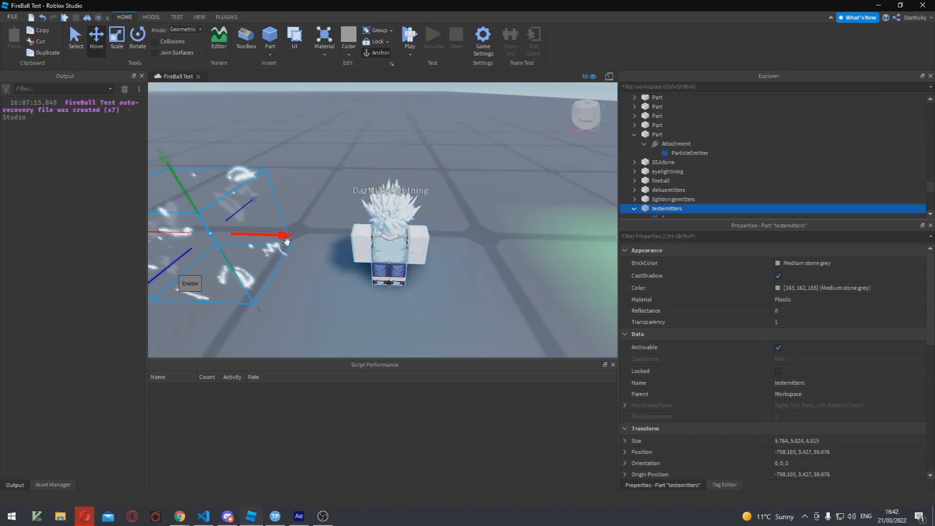
key(a)
click(390, 300)
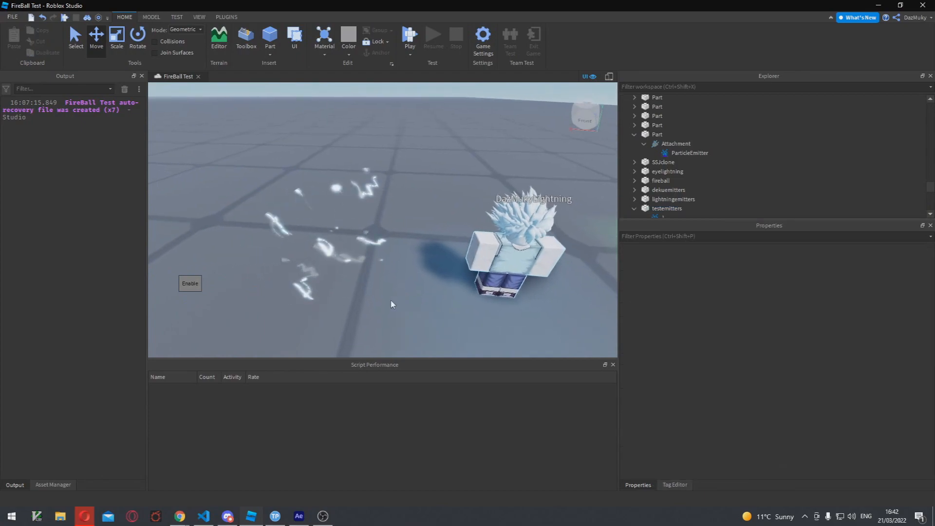
Move the ParticleEmitter out of the Attachment directly into its Part, and delete the Attachment.
scroll(391, 300, up, 3)
scroll(390, 300, down, 4)
right_drag(391, 300, 344, 251)
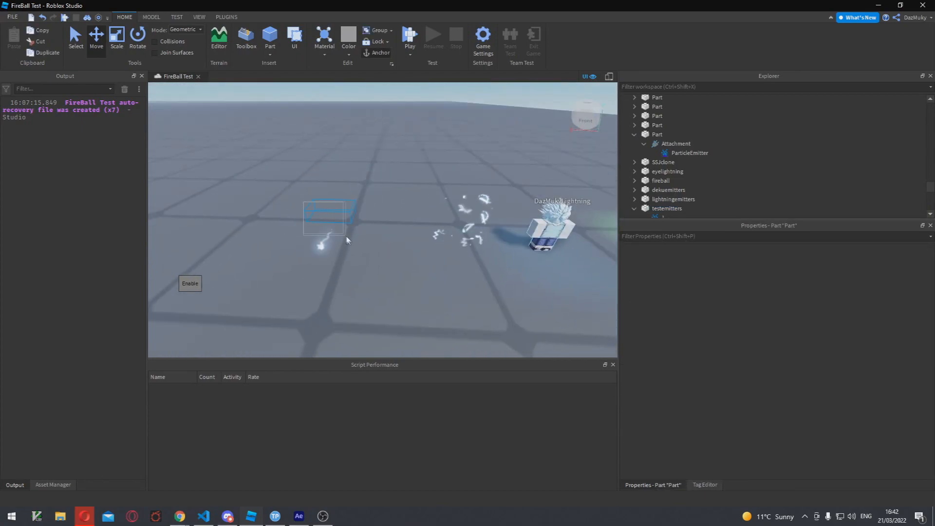
click(319, 218)
click(678, 155)
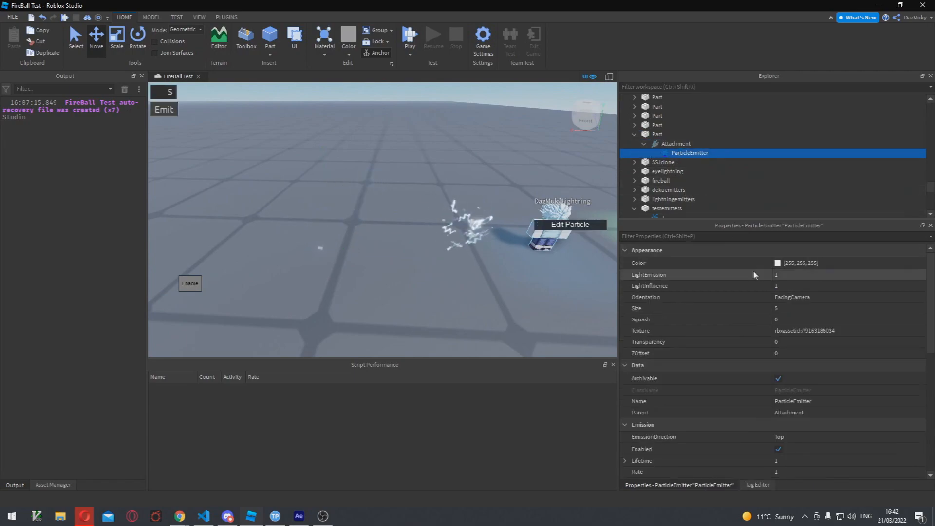
drag(679, 154, 654, 136)
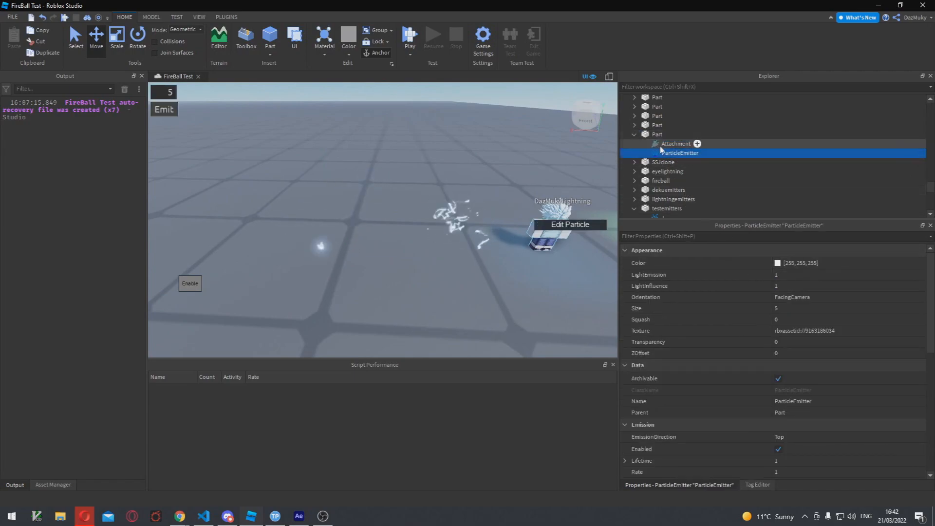
click(669, 144)
key(Delete)
click(672, 146)
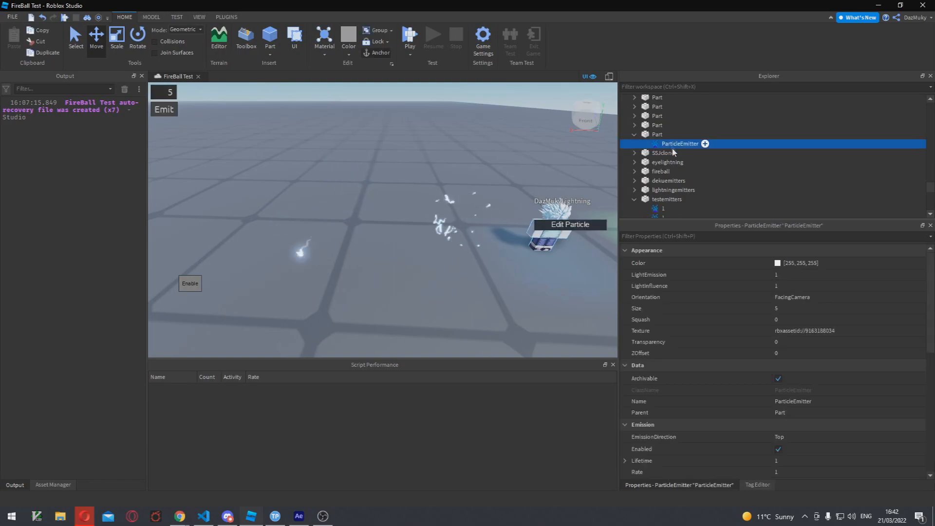
Set the ParticleEmitter's Size to 1 and its Rate to 8.
click(782, 311)
right_drag(492, 269, 451, 263)
key(w)
scroll(777, 360, down, 3)
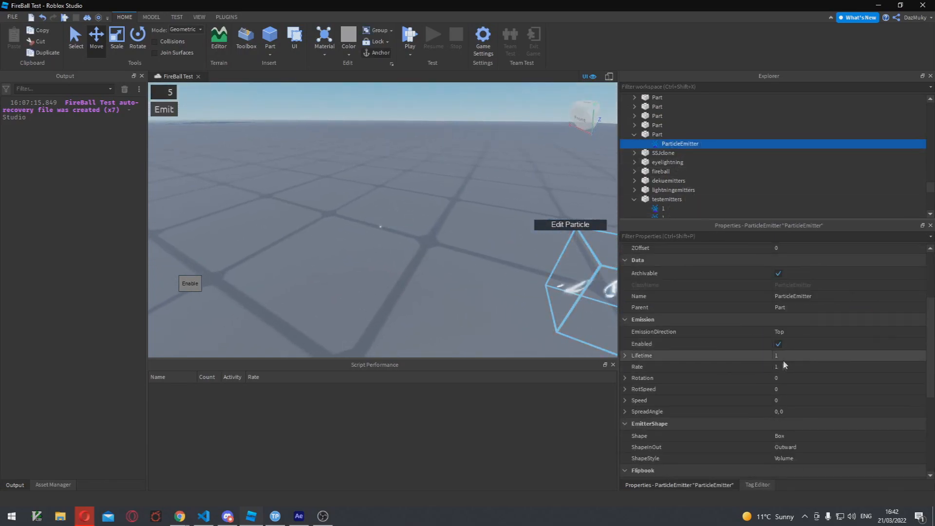
click(798, 368)
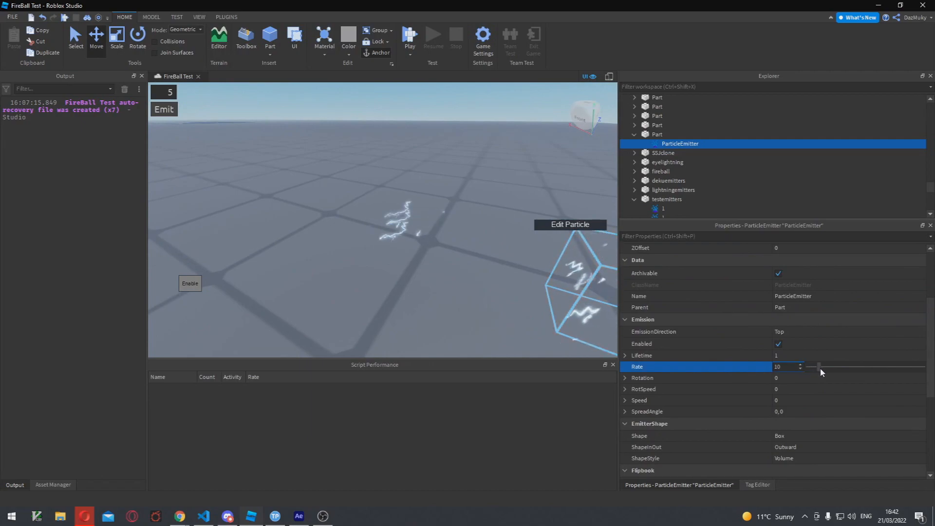
Select the emitter's part and scale it up into a taller, larger block so the lightning spawns across a bigger volume.
click(416, 227)
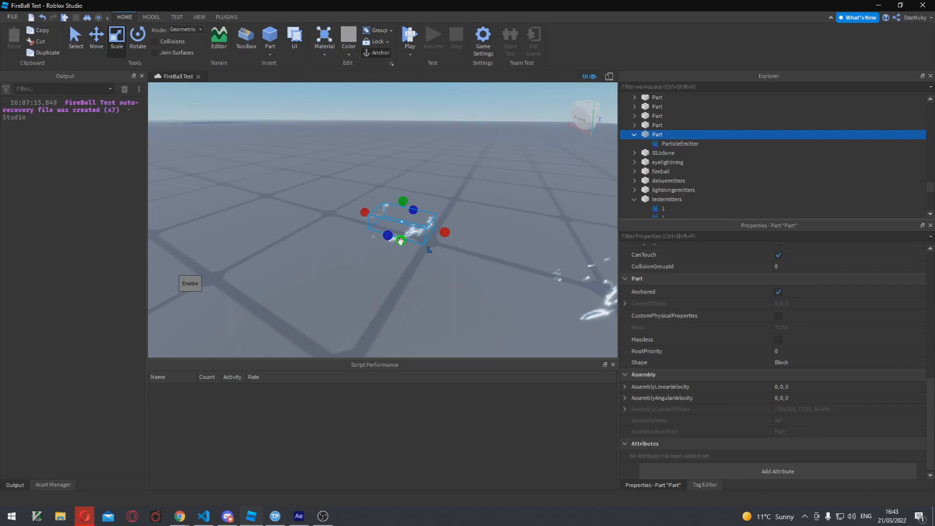
drag(400, 240, 407, 259)
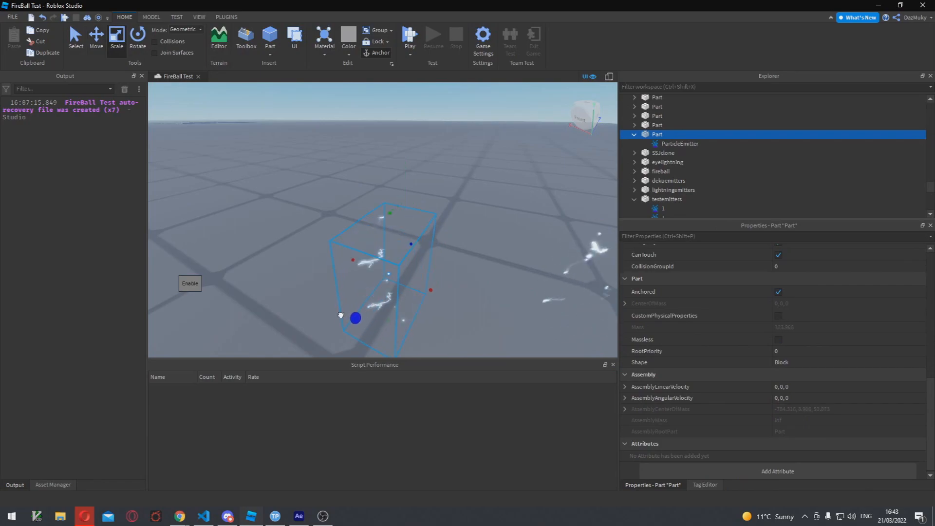
click(301, 260)
key(a)
right_drag(309, 261, 308, 261)
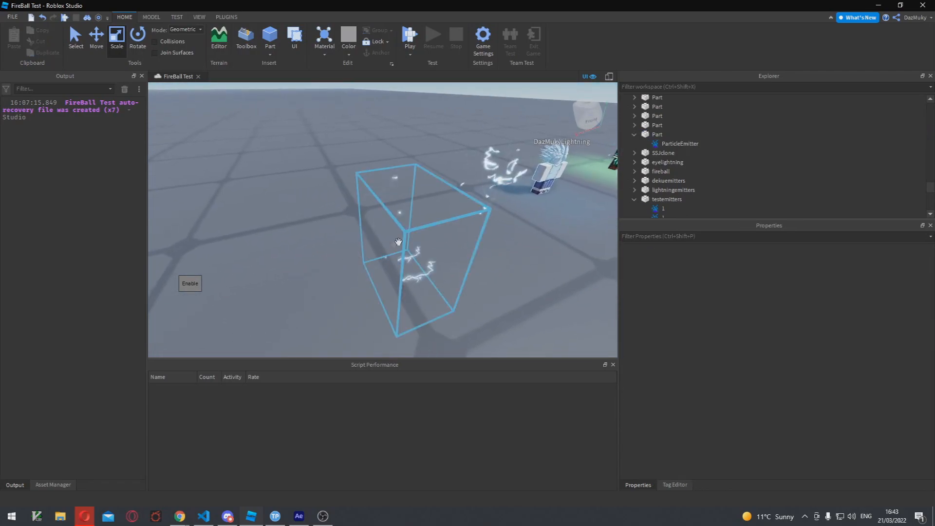
Give the ParticleEmitter a random Rotation range with Min -180 and Max 180.
click(669, 143)
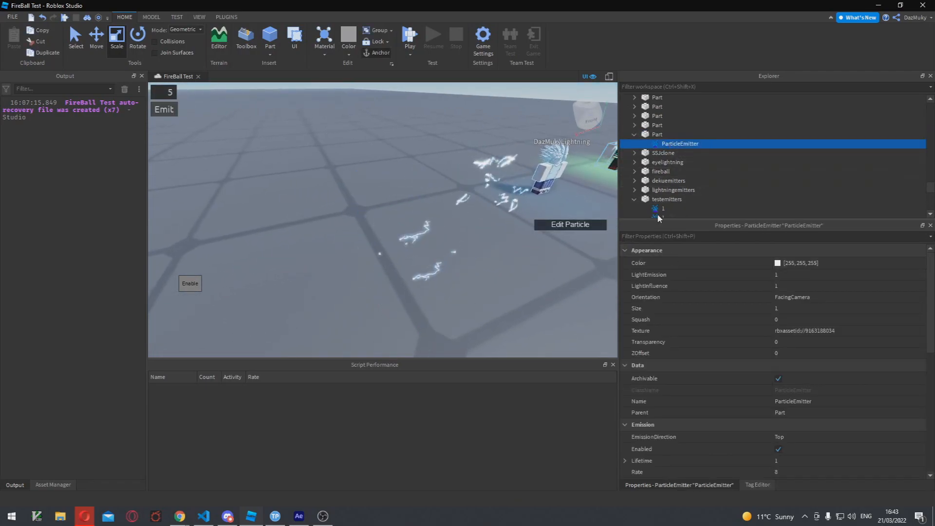
click(649, 134)
click(670, 145)
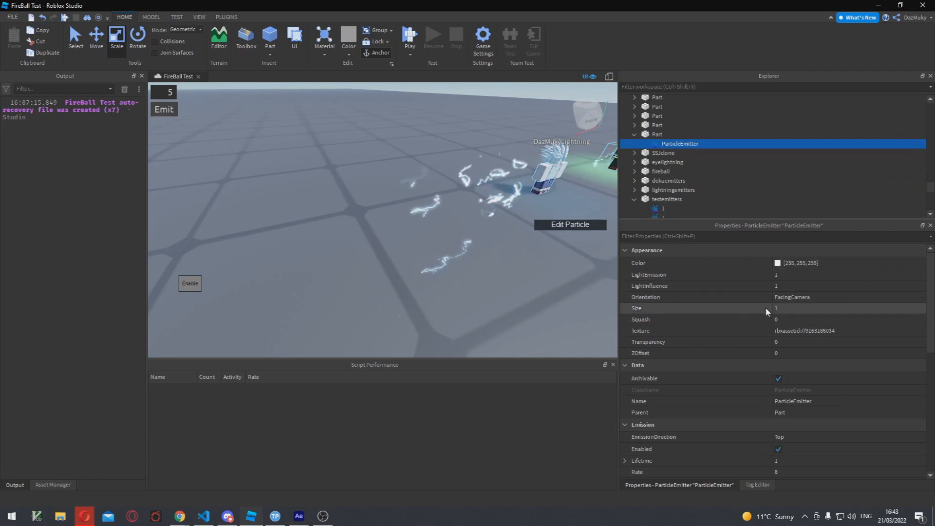
click(657, 134)
click(701, 144)
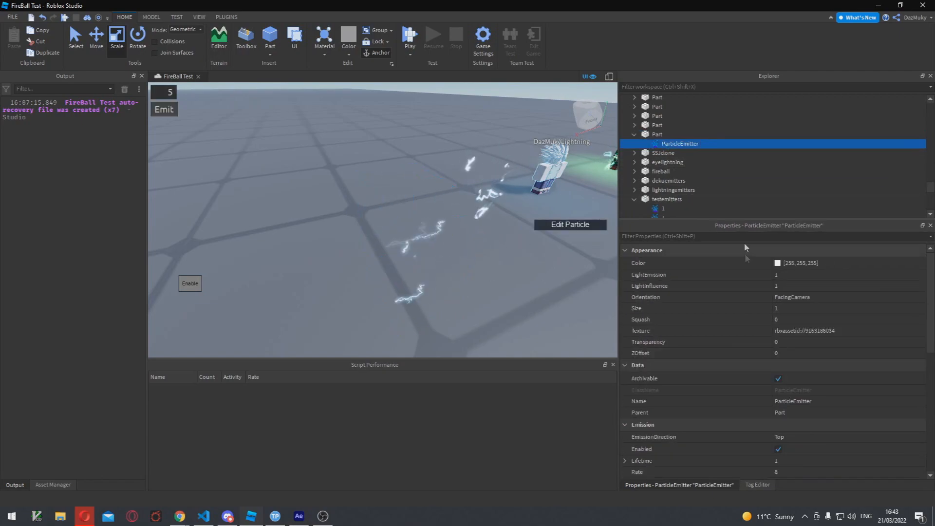
scroll(759, 312, down, 3)
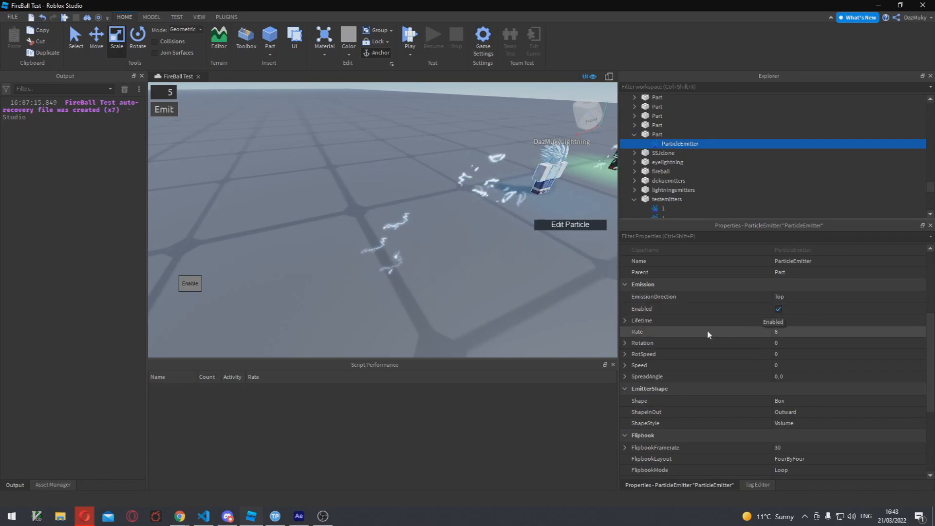
click(624, 344)
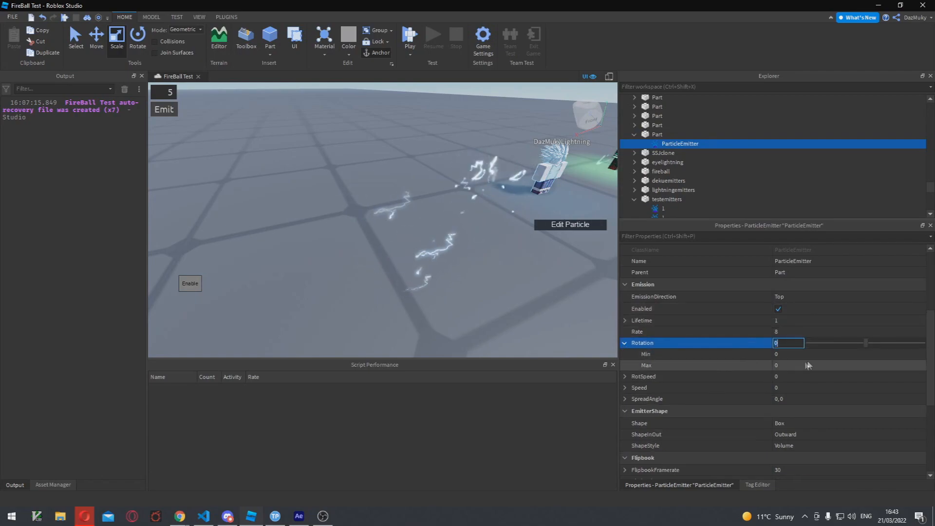
click(836, 355)
drag(823, 360, 806, 360)
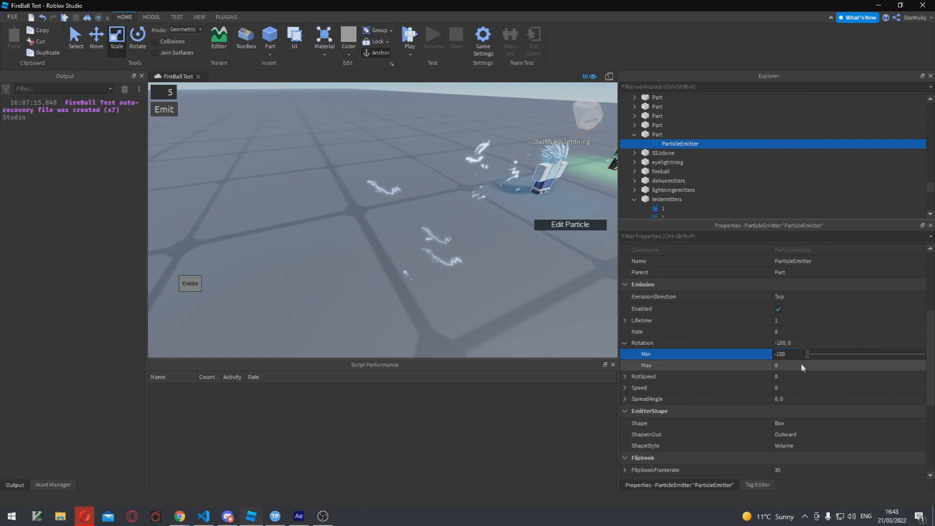
click(808, 367)
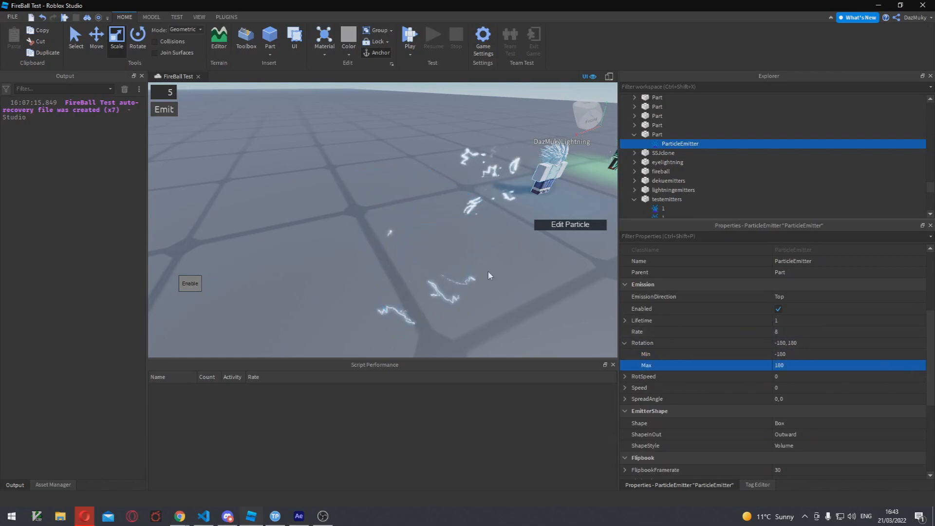
Shape the ParticleEmitter's Size curve to hold 1 until time 0.521 and taper to a smaller value at the end.
right_drag(520, 306, 521, 312)
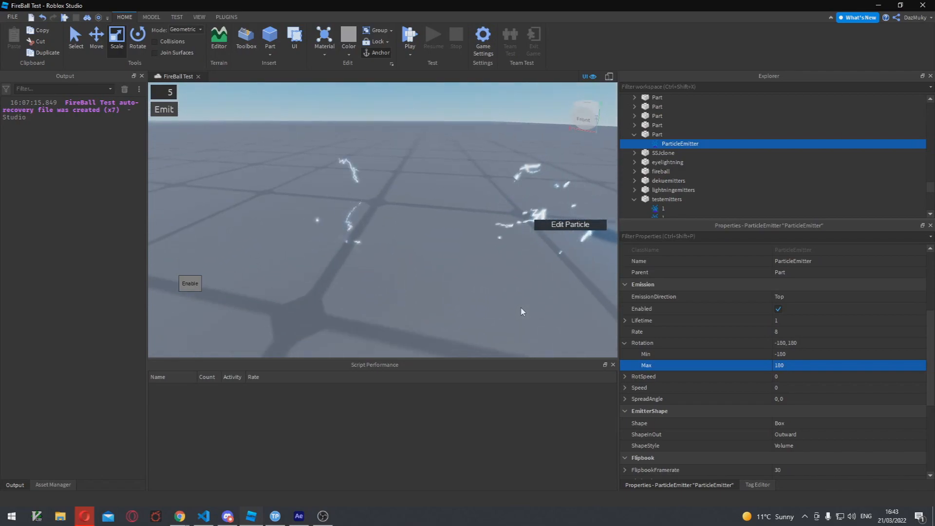
scroll(808, 328, up, 5)
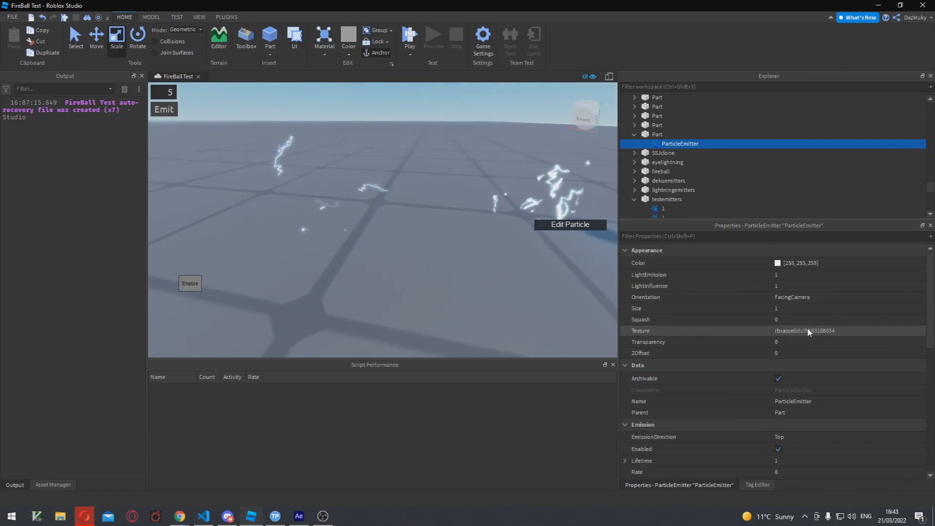
click(832, 308)
click(918, 312)
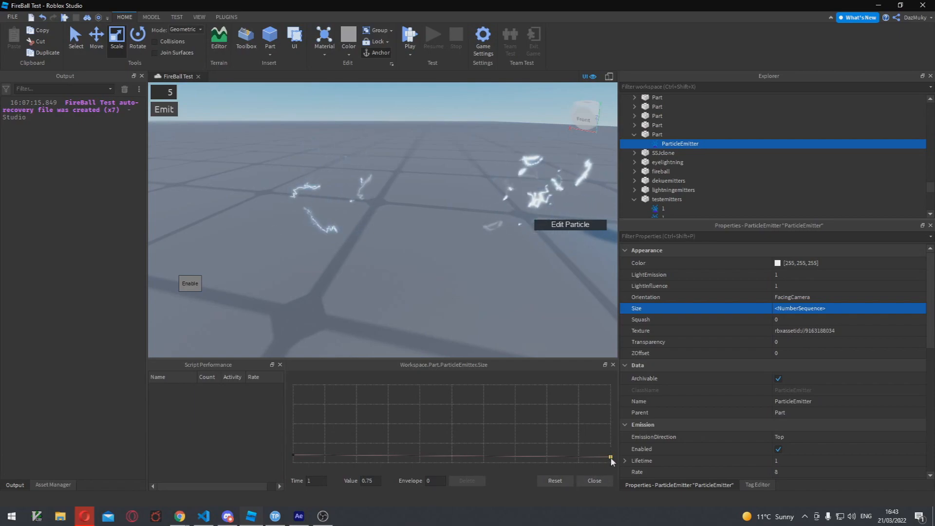
click(460, 457)
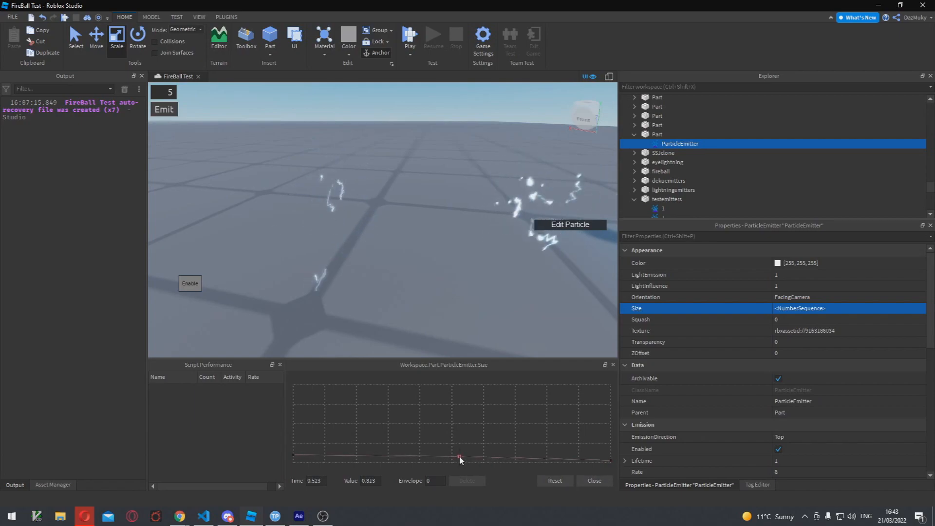
drag(457, 454, 458, 454)
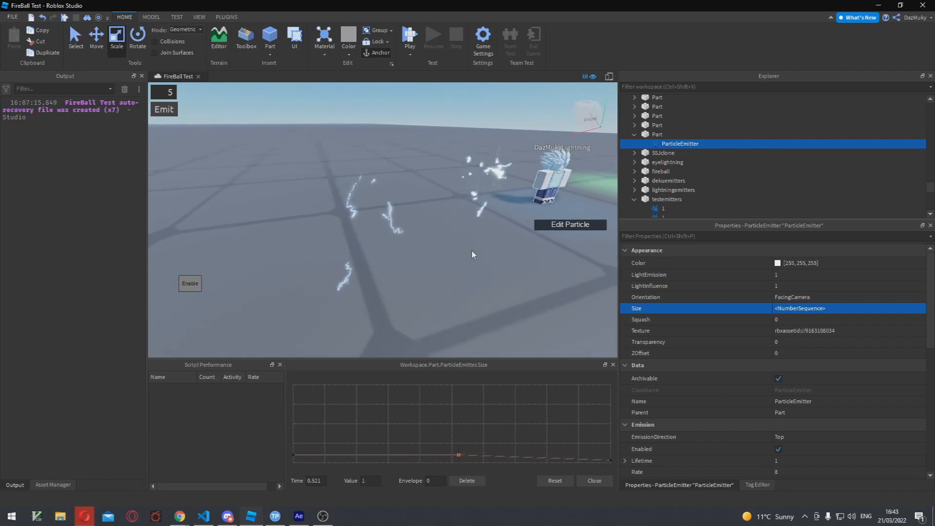
click(593, 480)
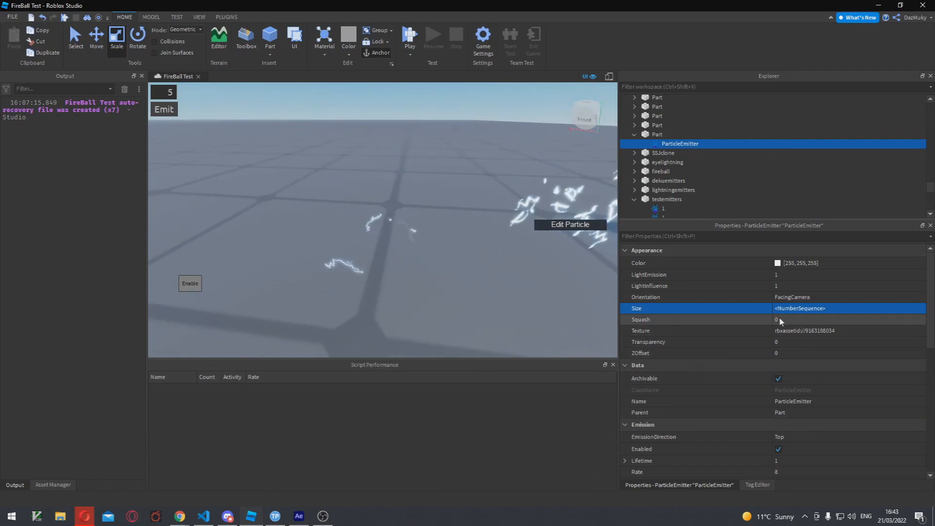
Try lowering the end of the ParticleEmitter's Squash curve to about -0.825, and reset the curve.
click(920, 321)
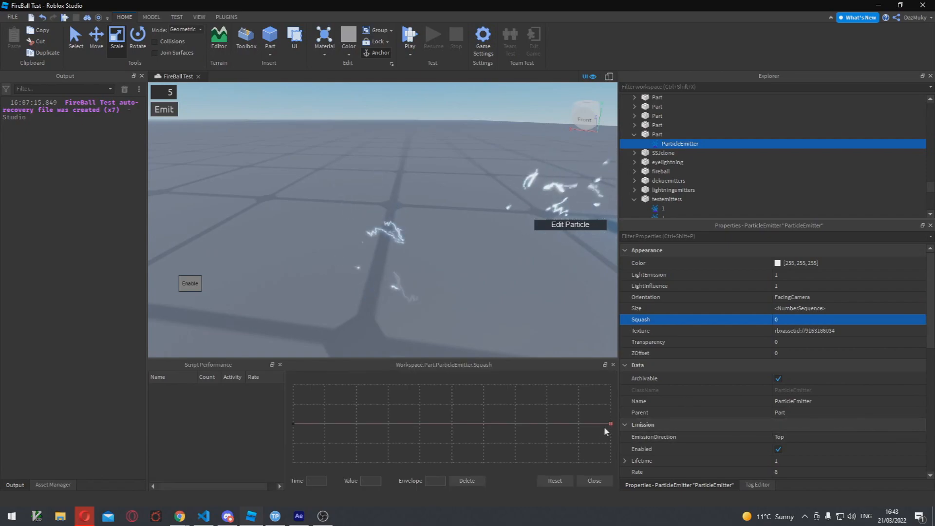
drag(612, 413, 614, 433)
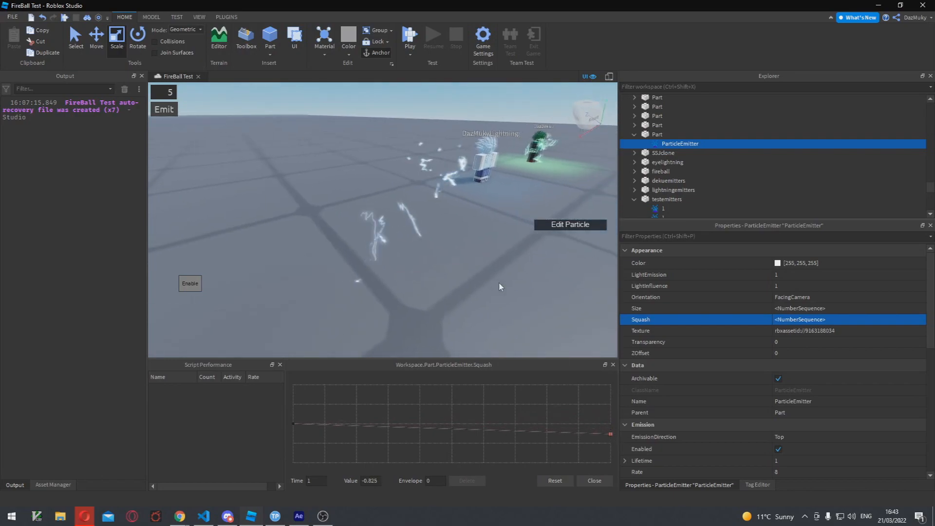
right_drag(499, 283, 463, 285)
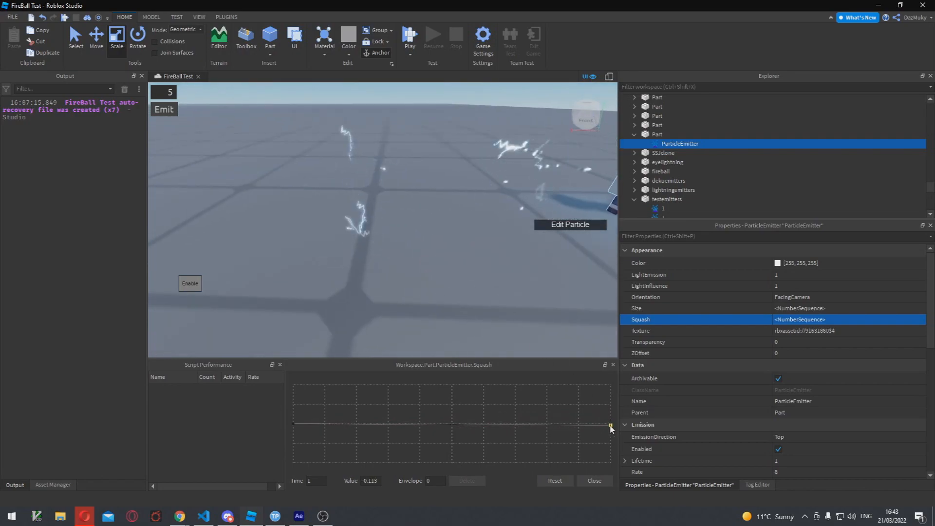
click(566, 481)
click(586, 481)
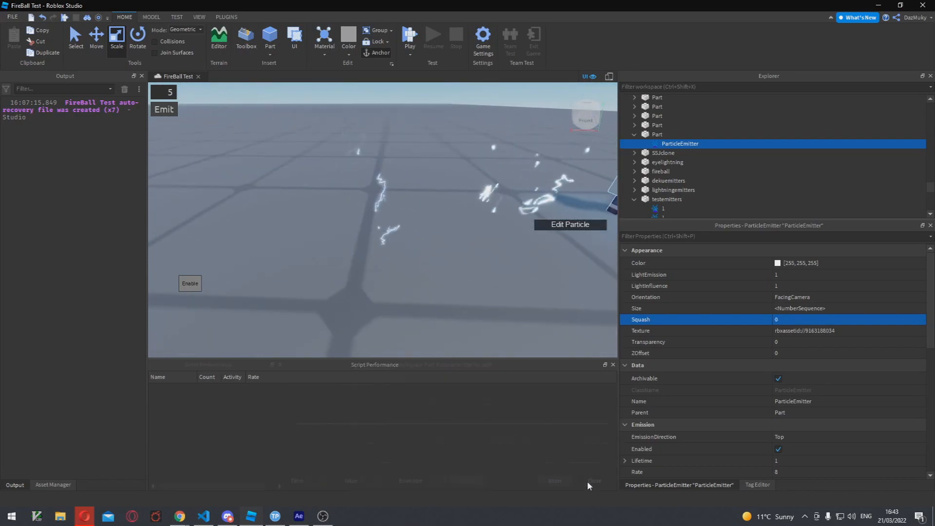
Shape the ParticleEmitter's Transparency curve to rise steadily from 0 to 1 over the particle's lifetime.
click(811, 342)
click(918, 343)
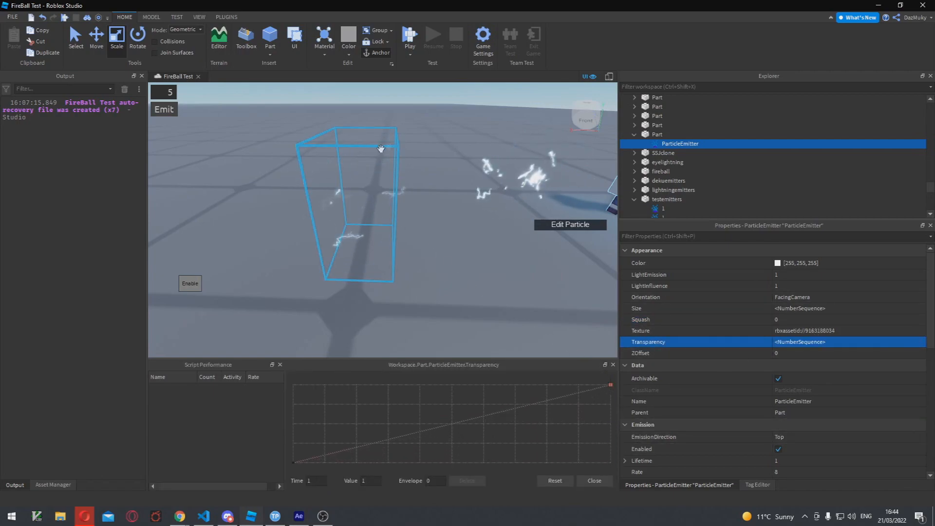
click(596, 480)
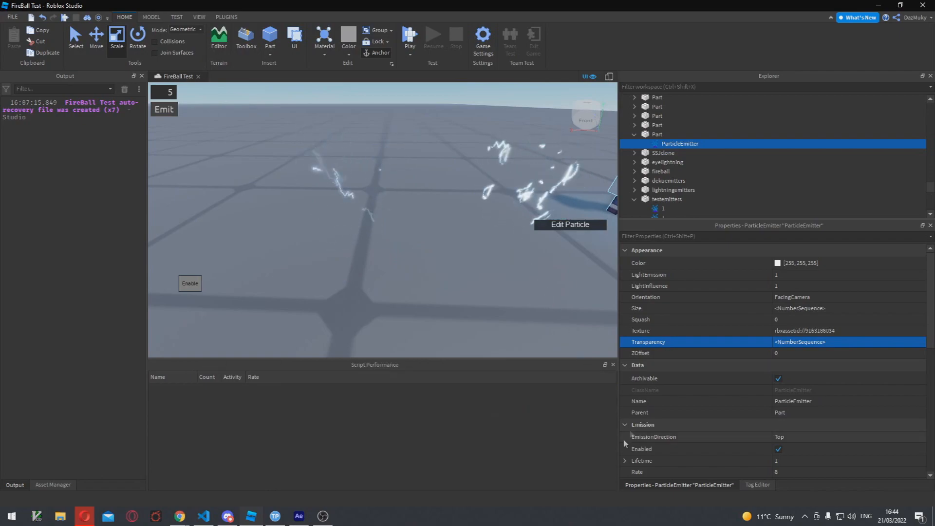
Set the ParticleEmitter's LightInfluence to 0 and its Brightness to 25.
click(811, 286)
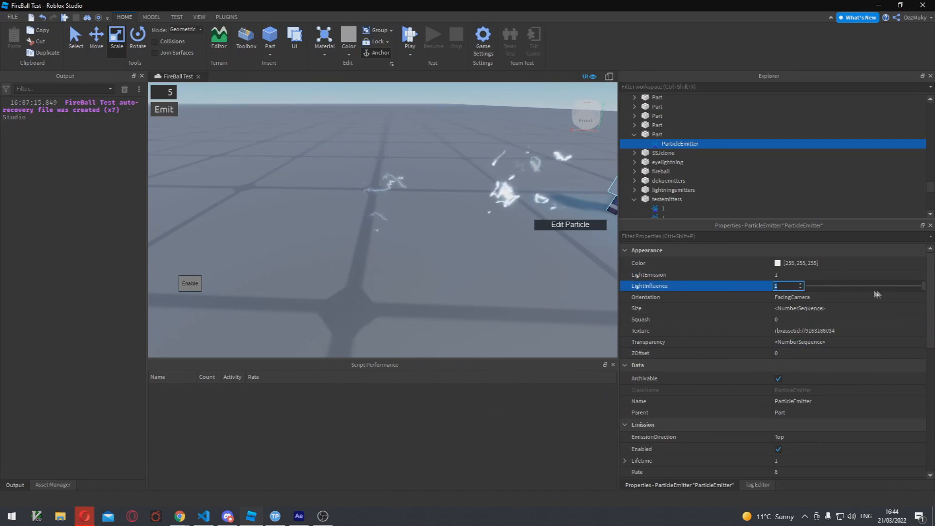
drag(924, 288, 800, 289)
click(803, 263)
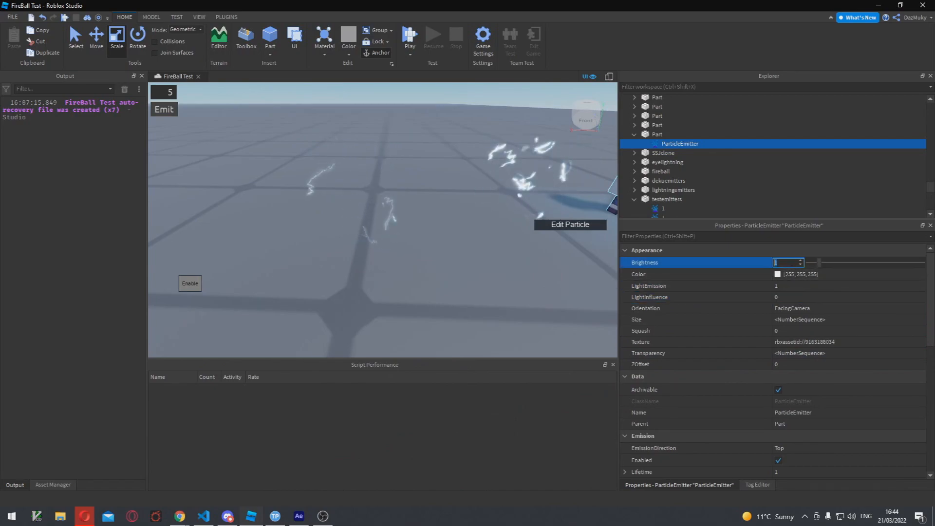
text(25)
key(Return)
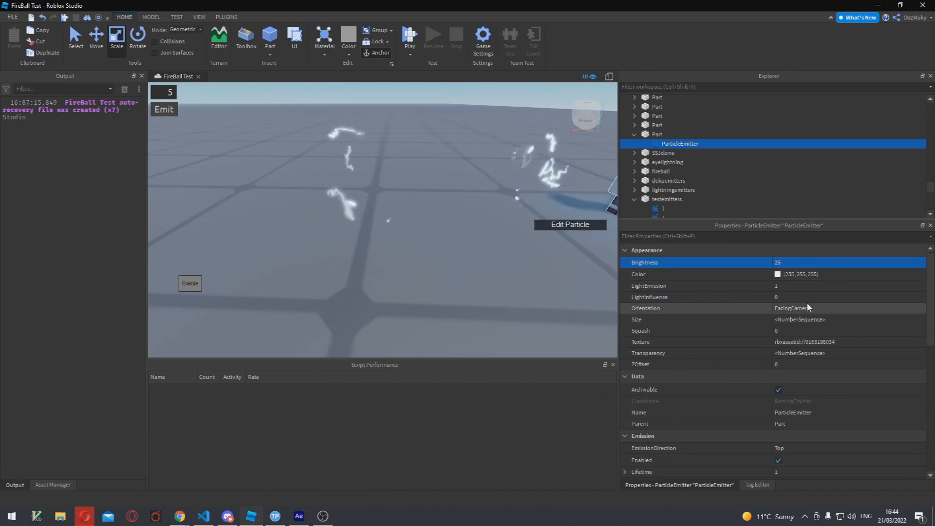
Set the first colour stop of the ParticleEmitter's Color sequence to blue #295bff, leaving the end stop white.
right_drag(431, 173, 413, 178)
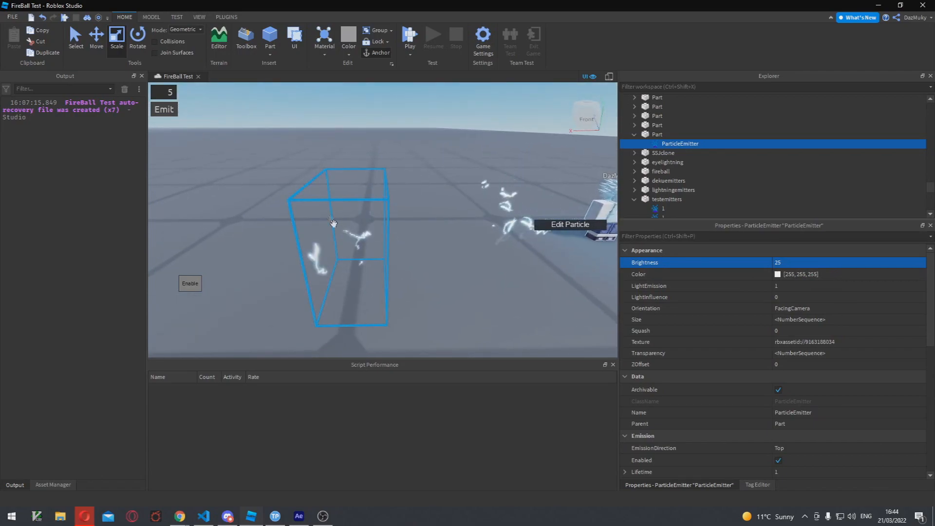
click(784, 274)
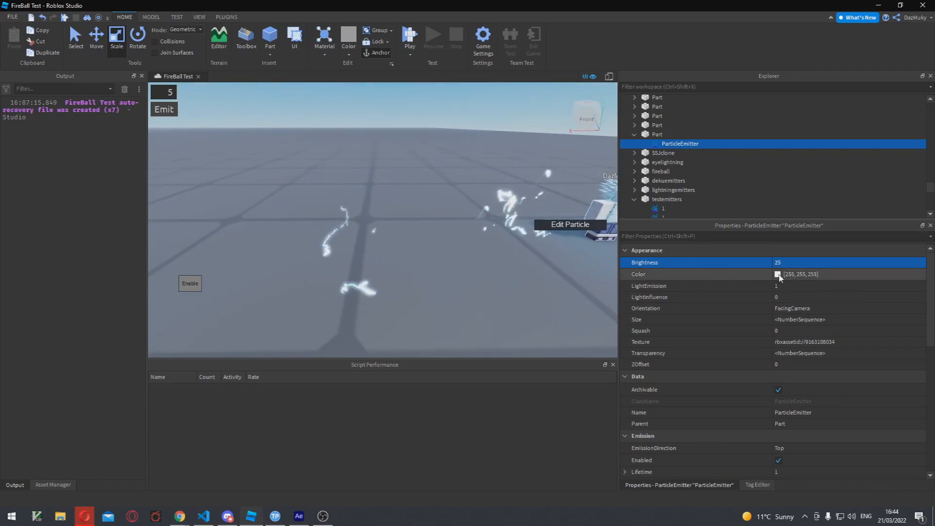
click(919, 275)
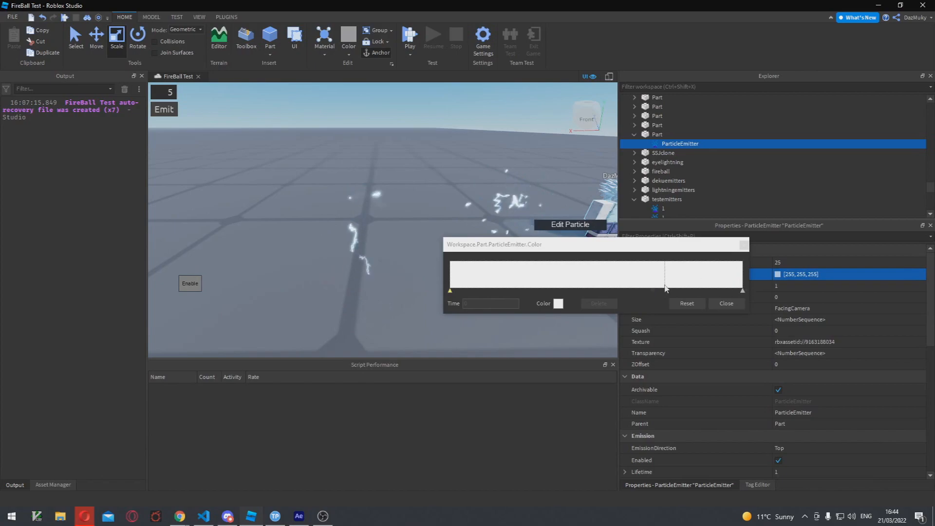
click(558, 304)
click(497, 194)
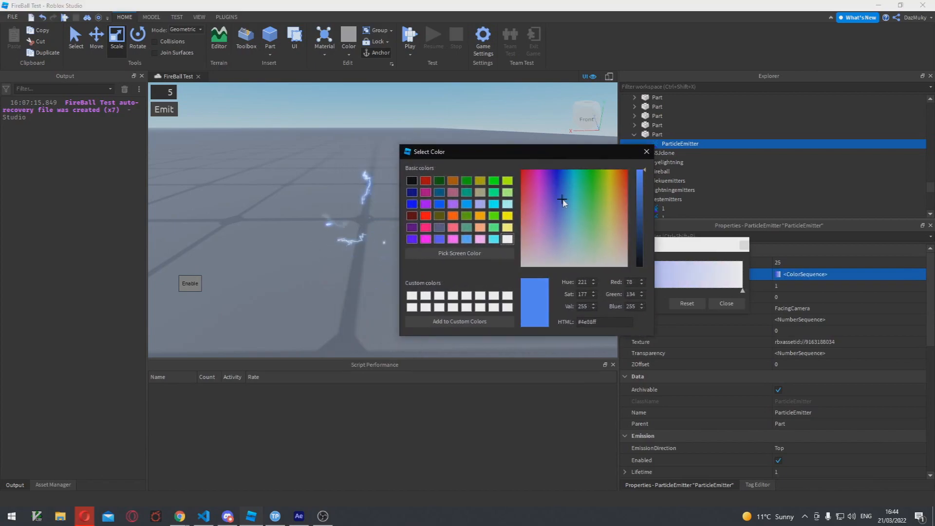
drag(553, 148, 595, 138)
click(608, 178)
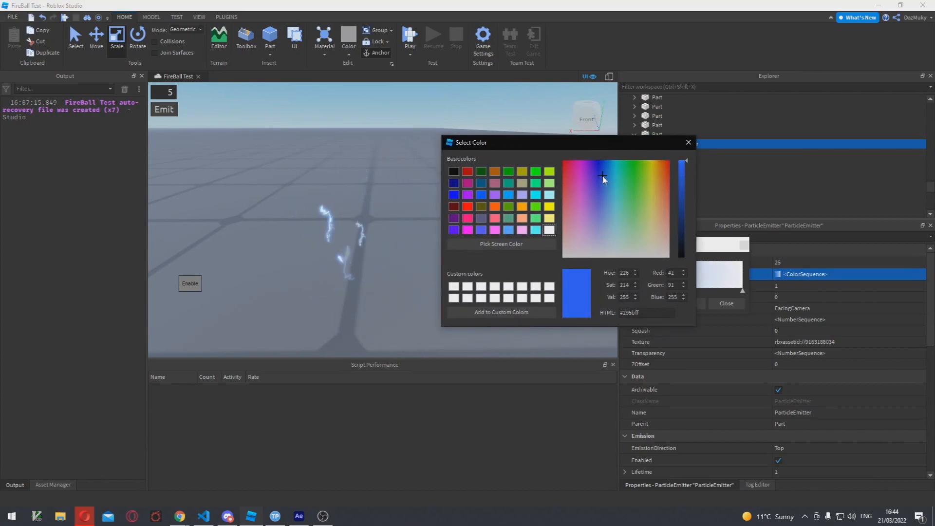
click(688, 142)
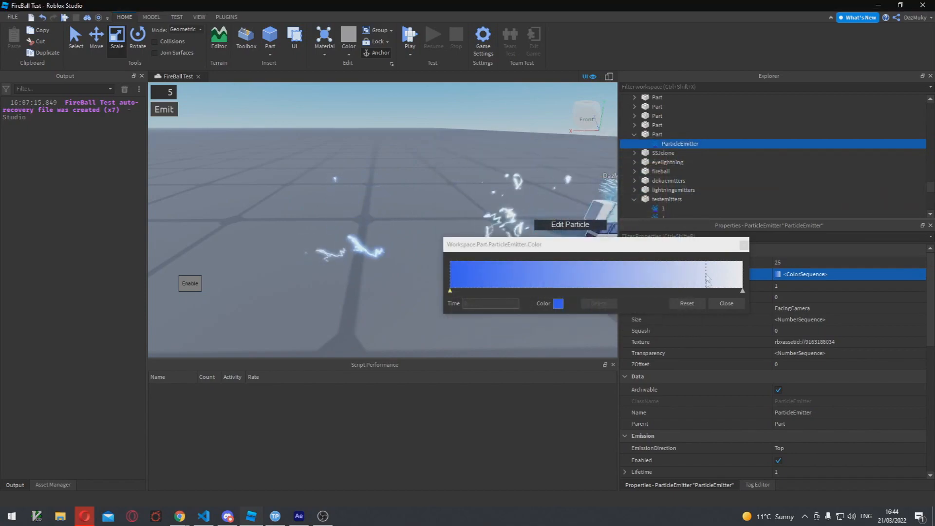
click(726, 304)
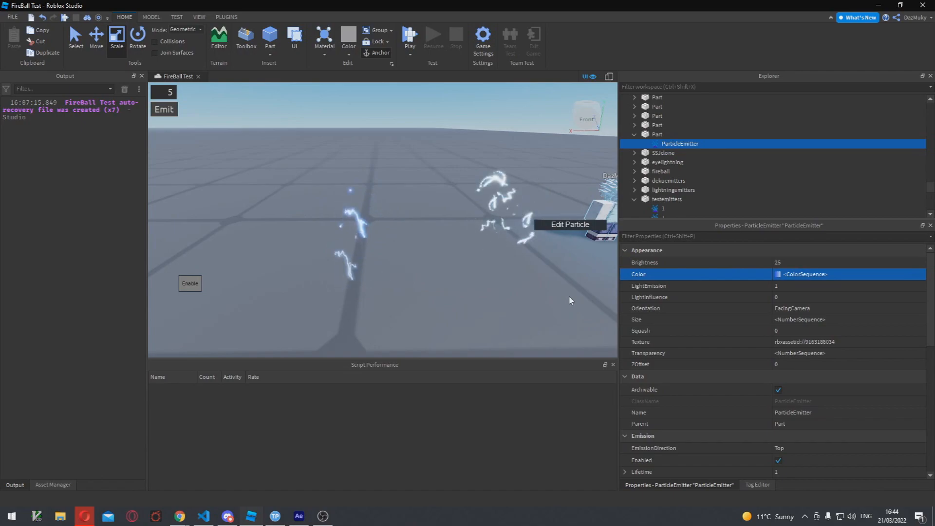
Duplicate the blue lightning ParticleEmitter twice inside the same Part.
click(664, 137)
click(664, 143)
key(ctrl+d)
key(ctrl+d)
Move the Part with the three emitters onto the white-haired character and clear the selection to preview the lightning around it.
right_drag(411, 255, 412, 253)
click(414, 245)
right_drag(350, 182, 350, 181)
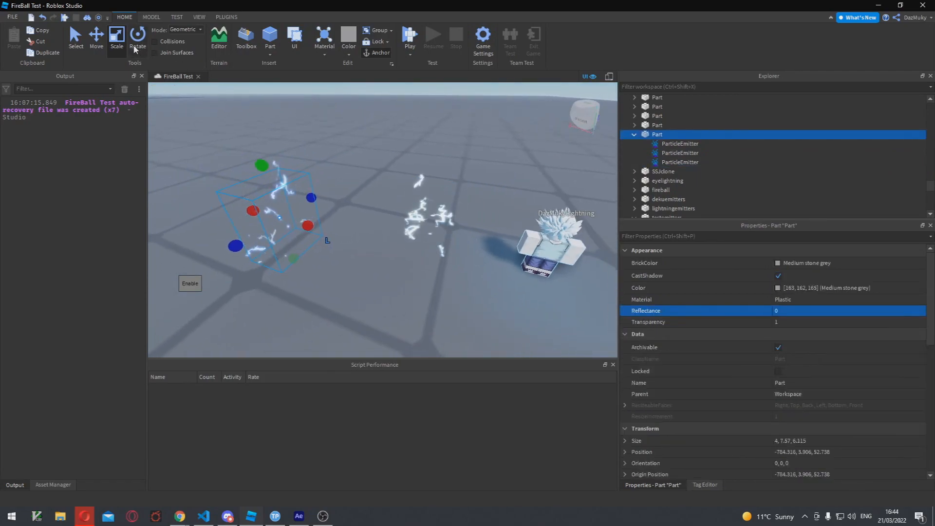
click(97, 35)
drag(331, 225, 613, 294)
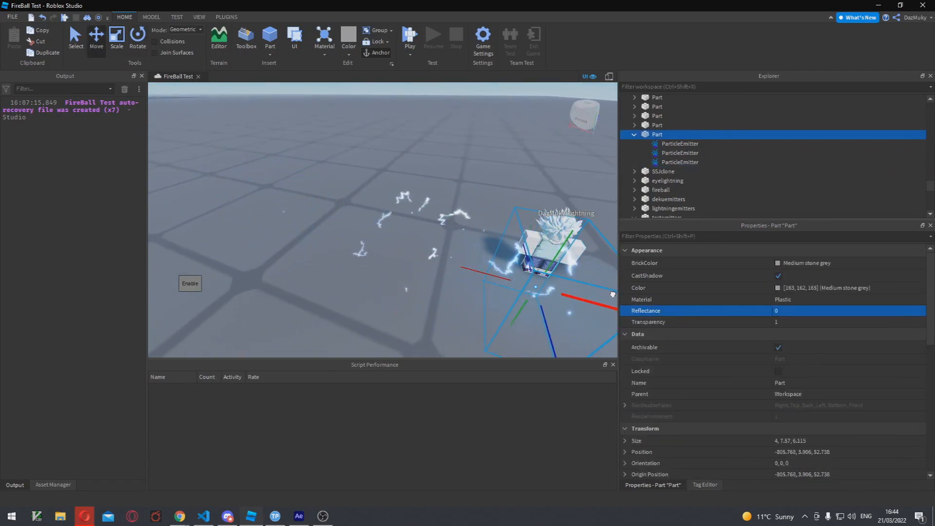
right_drag(524, 268, 524, 267)
drag(444, 258, 414, 213)
drag(358, 194, 376, 183)
right_drag(381, 187, 383, 168)
key(w)
drag(383, 228, 361, 217)
click(446, 148)
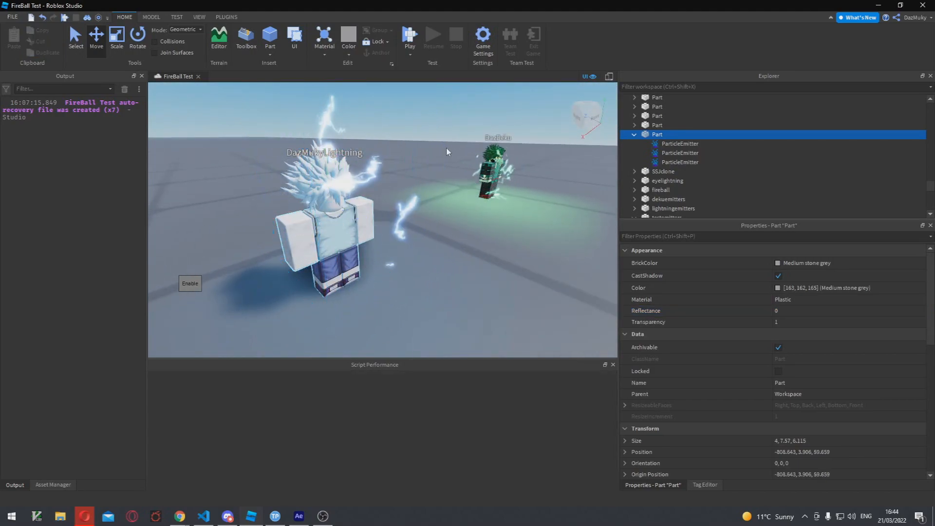
Reselect the emitters' Part and move it off the character, back to the empty floor beside the white lightning effect.
right_drag(446, 147, 445, 149)
key(a)
click(444, 149)
right_drag(429, 195, 429, 198)
key(s)
drag(435, 182, 236, 225)
key(s)
drag(294, 222, 267, 227)
right_drag(271, 239, 268, 238)
key(w)
key(e)
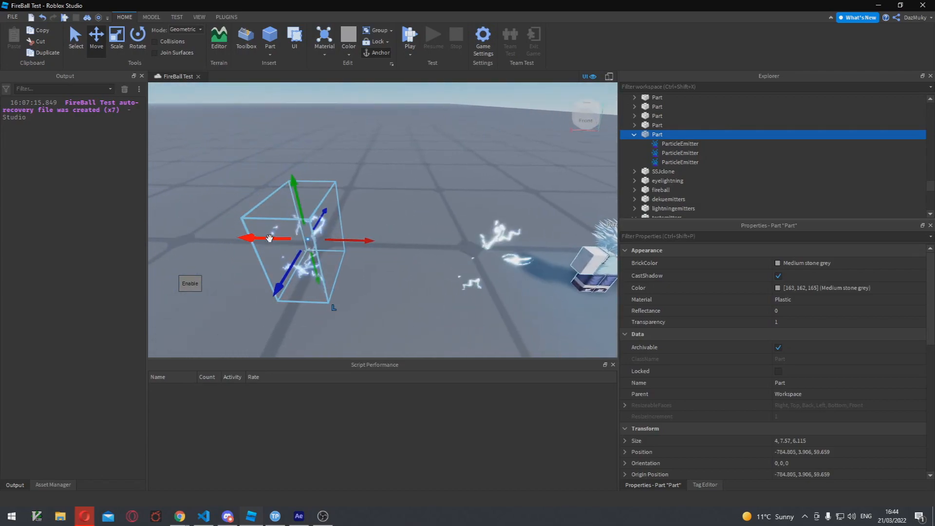
Switch to After Effects, turn off the transparency grid and scrub through the early frames of the lightning3 composition.
click(300, 519)
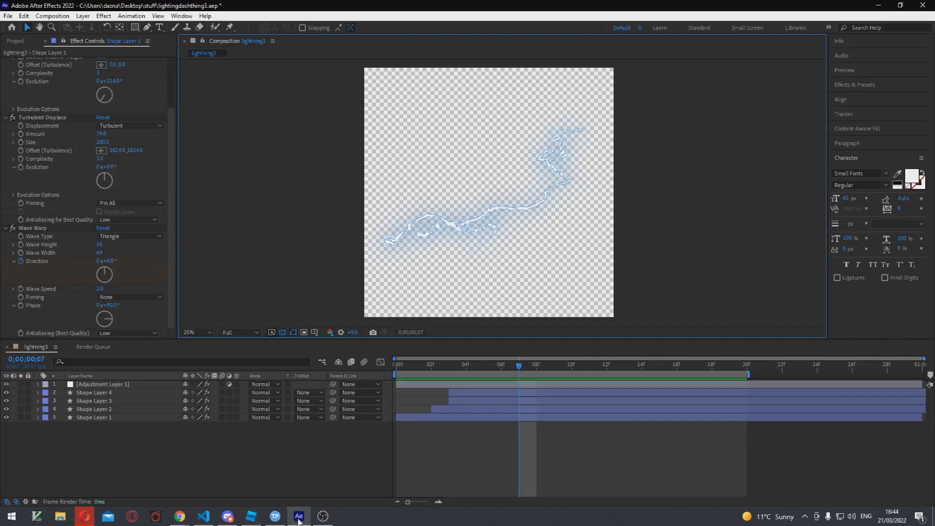
drag(519, 367, 423, 368)
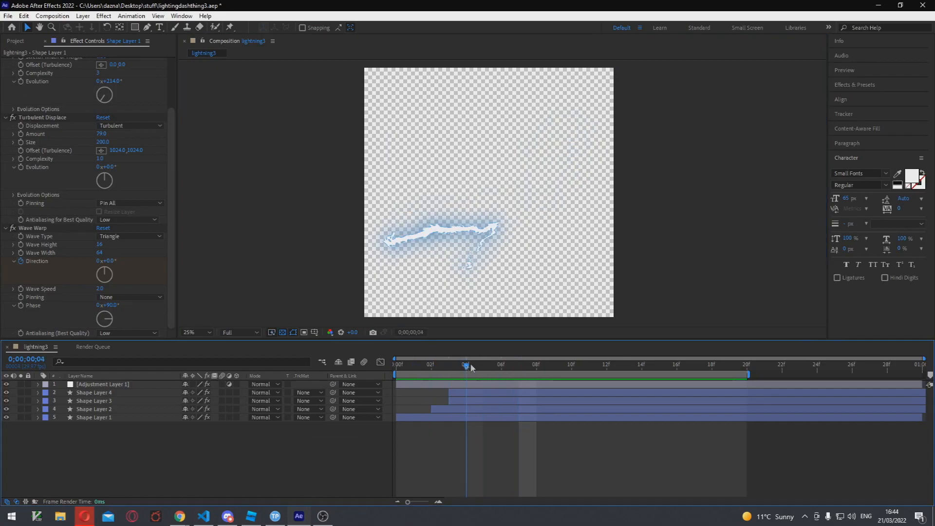
click(282, 333)
drag(466, 361, 507, 369)
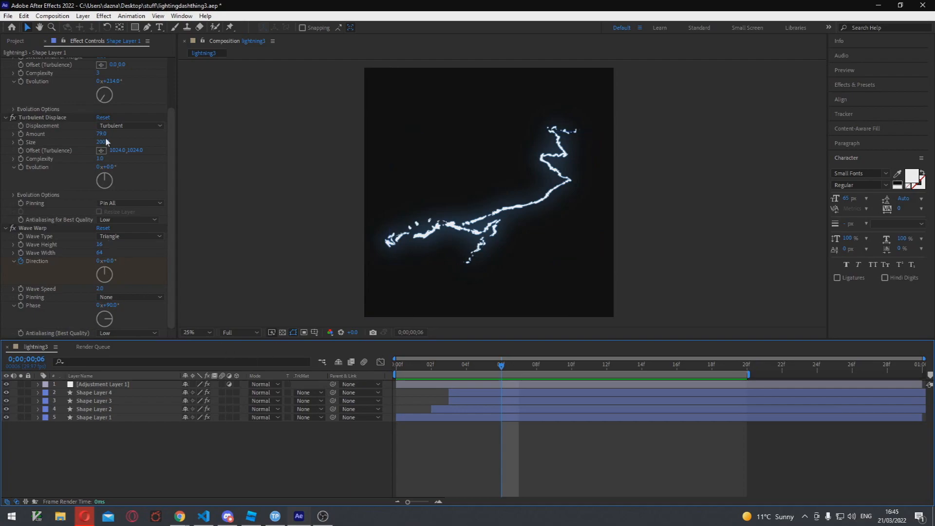
Reshape Shape Layer 1's path with the Pen tool by curving its rightmost middle vertex and moving it to the upper left.
drag(165, 168, 167, 119)
click(105, 417)
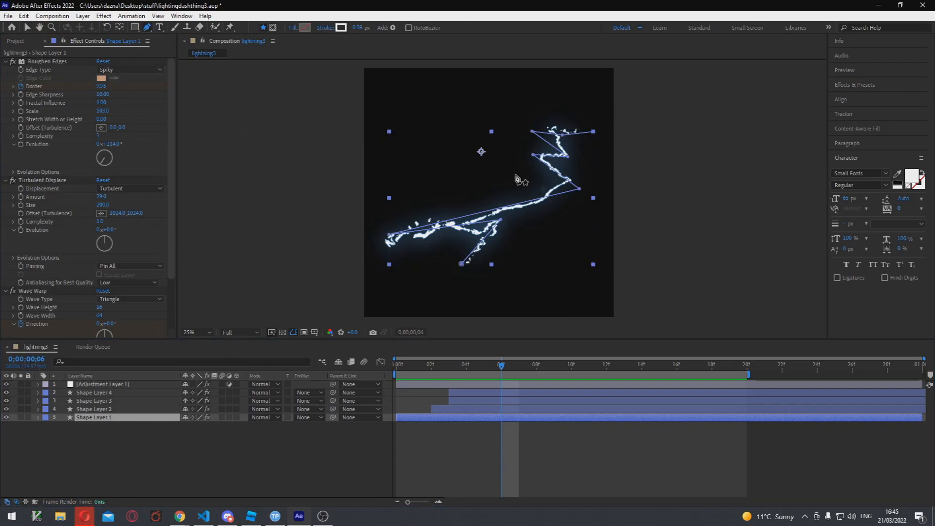
click(579, 189)
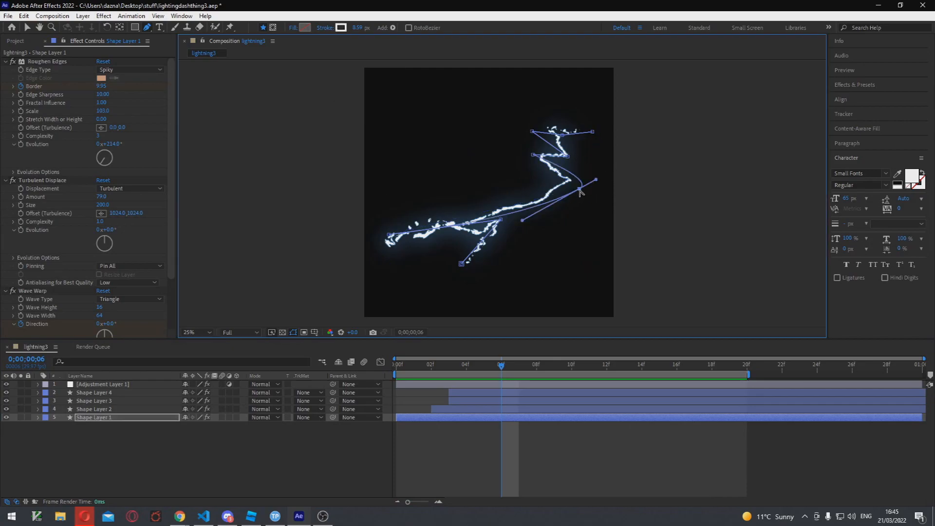
drag(580, 192, 502, 167)
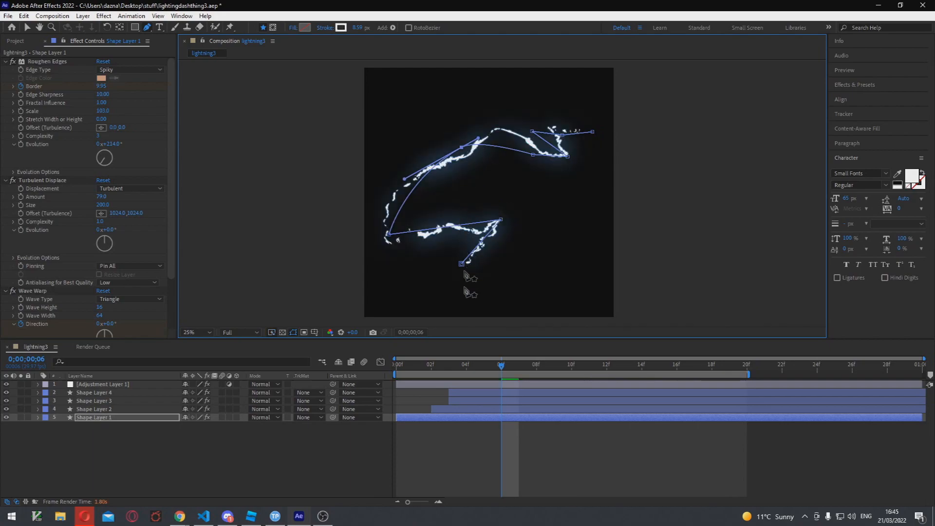
Examine Shape Layer 1's Trim Paths, Wiggle Paths, Turbulent Displace and Wave Warp settings, and play the composition from its first frame.
click(113, 385)
click(108, 393)
shift+click(108, 410)
click(100, 418)
click(38, 417)
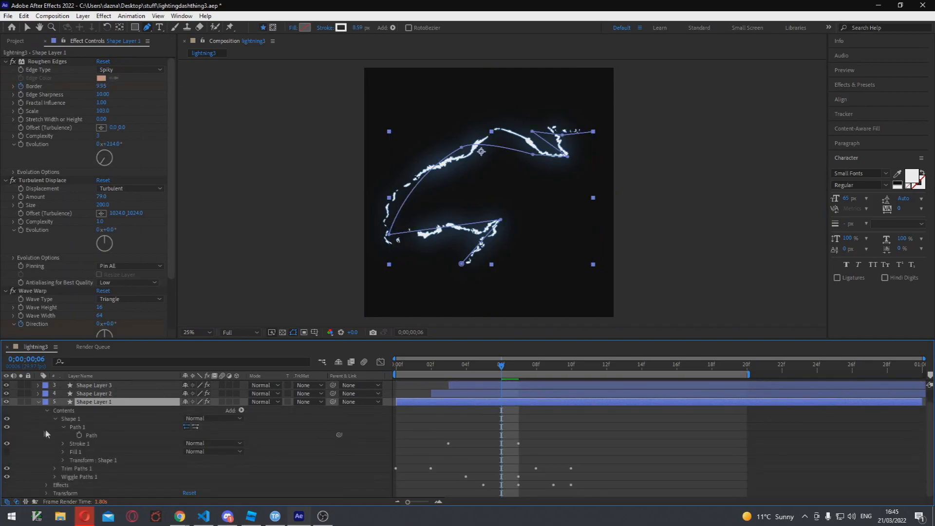
click(56, 419)
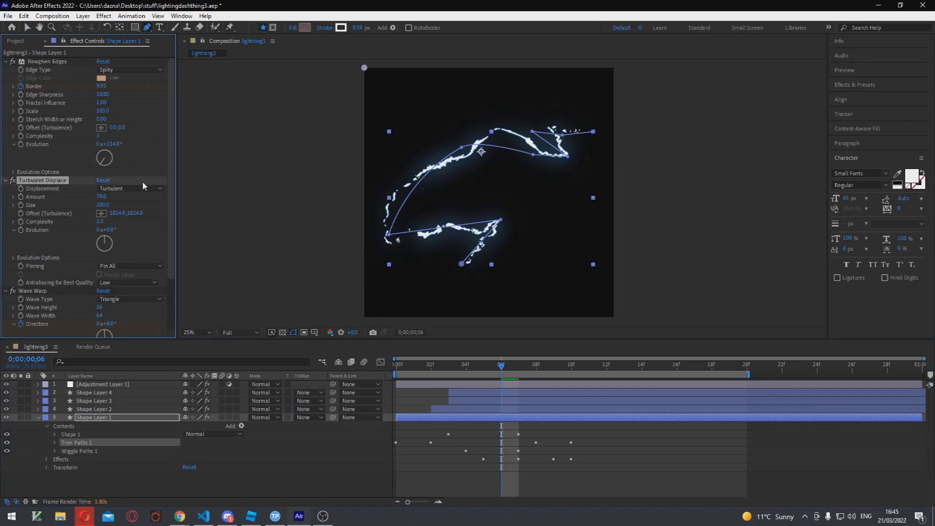
scroll(171, 186, down, 3)
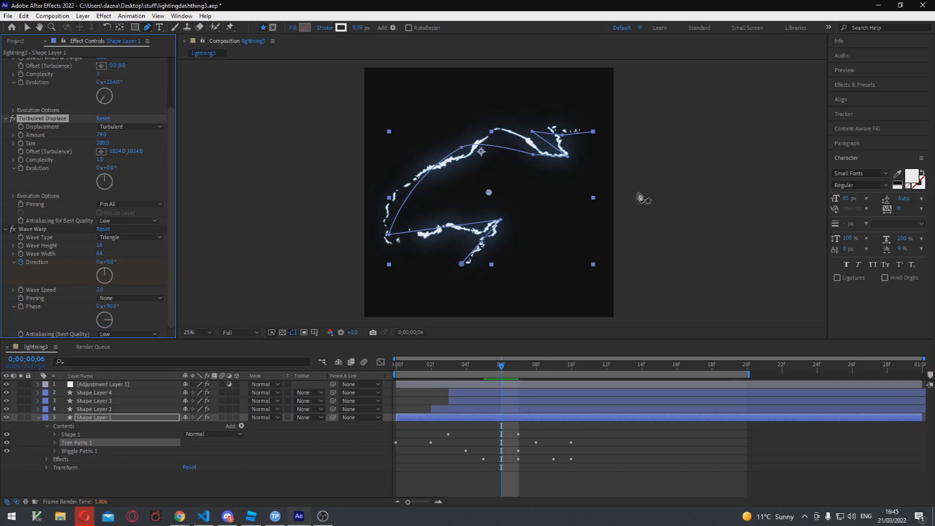
scroll(72, 296, down, 1)
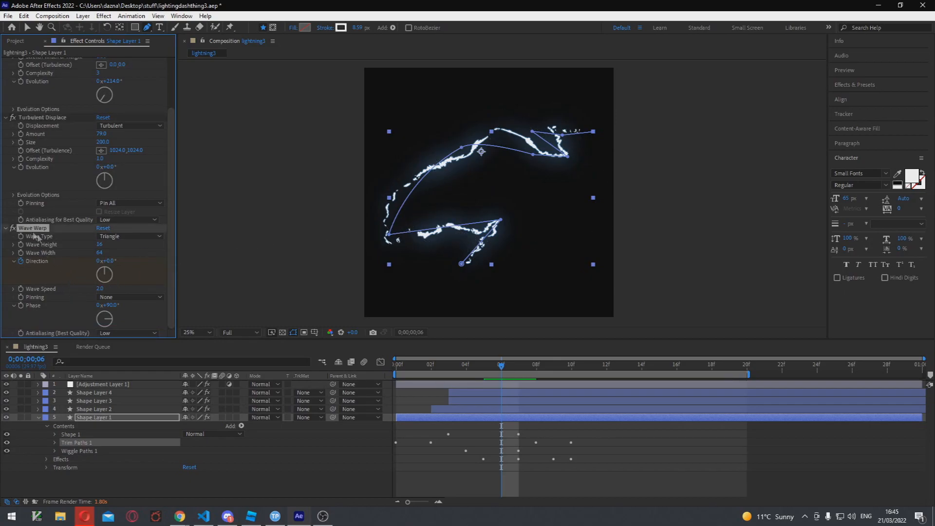
drag(501, 367, 368, 377)
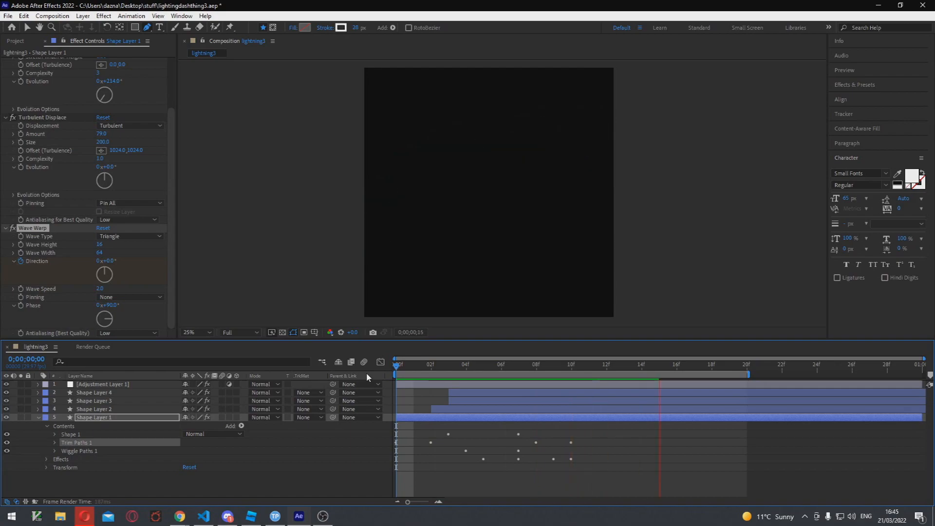
key(space)
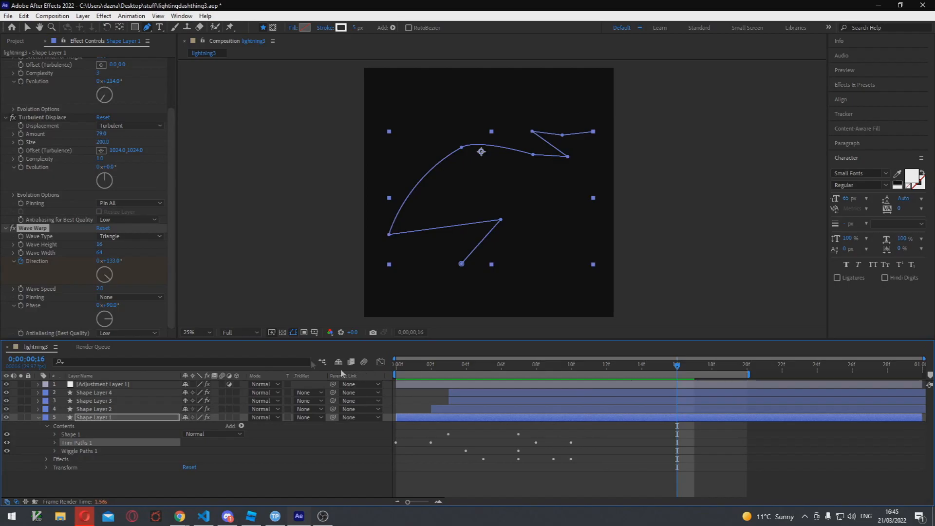
View the packed lightning3 sprite sheet in TexturePacker, return to Roblox Studio and deselect the Part to view its lightning.
click(275, 517)
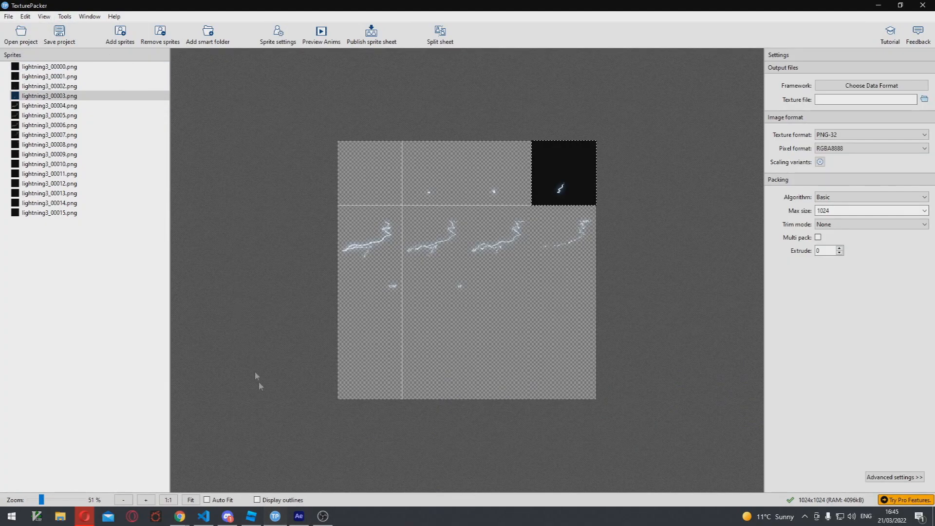
click(253, 517)
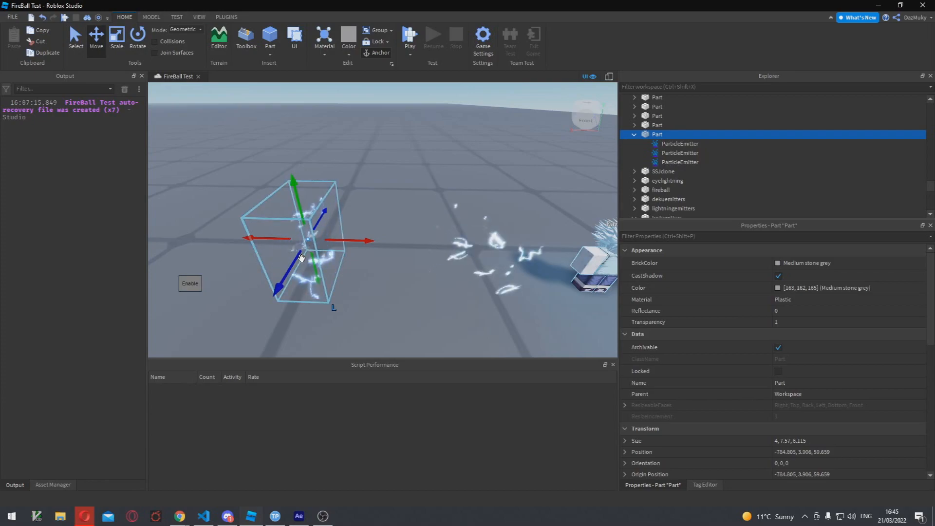
click(384, 176)
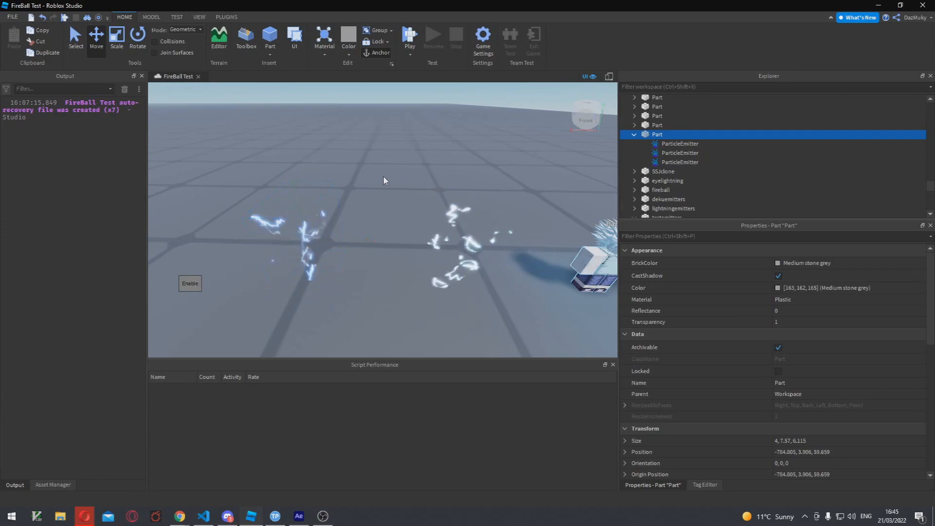
Examine the green lightning particles around the green-haired character from the front at close range.
scroll(431, 190, down, 5)
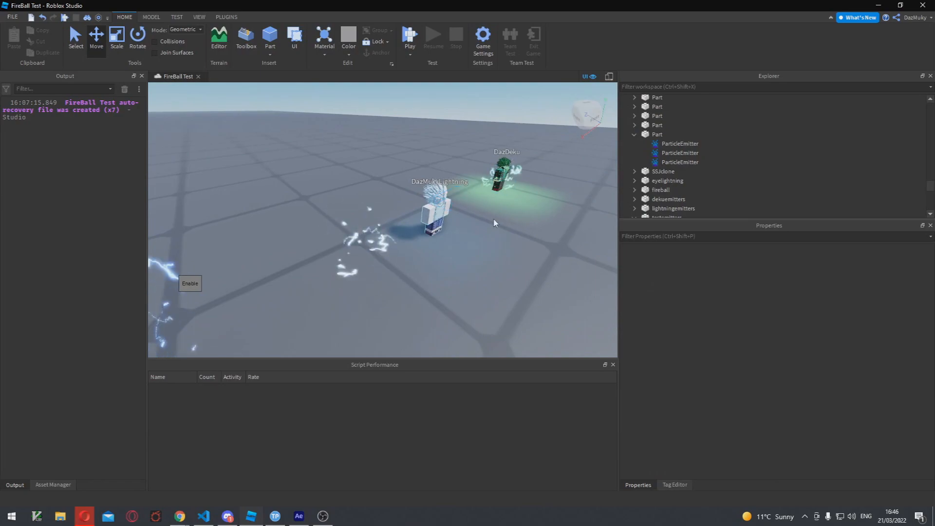
key(w)
right_drag(503, 219, 503, 219)
key(d)
key(w)
key(q)
key(w)
key(s)
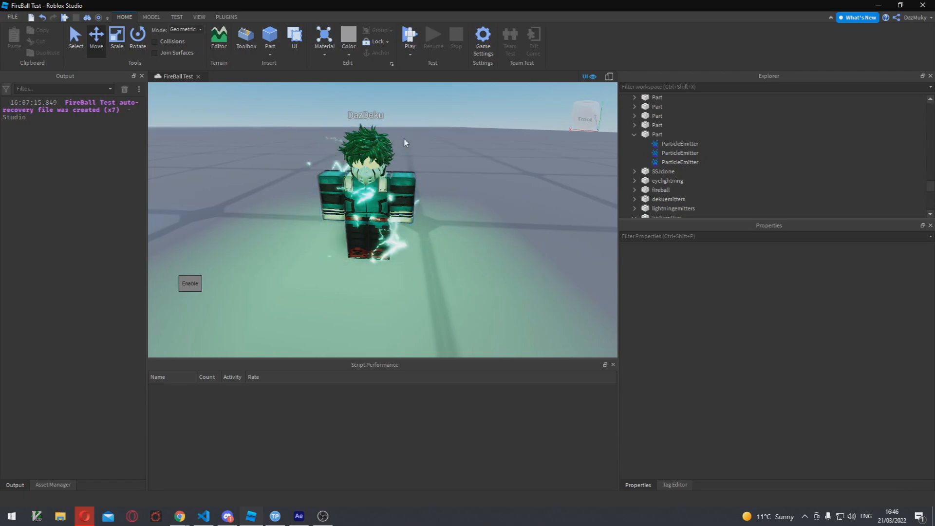
Switch to After Effects and open the recent project oneforallflick.aep from the stuff folder.
click(298, 517)
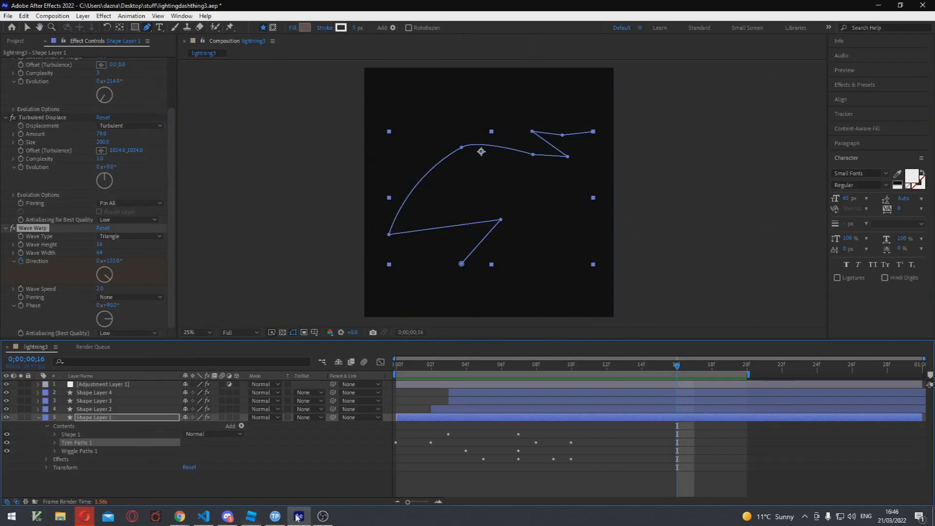
click(8, 16)
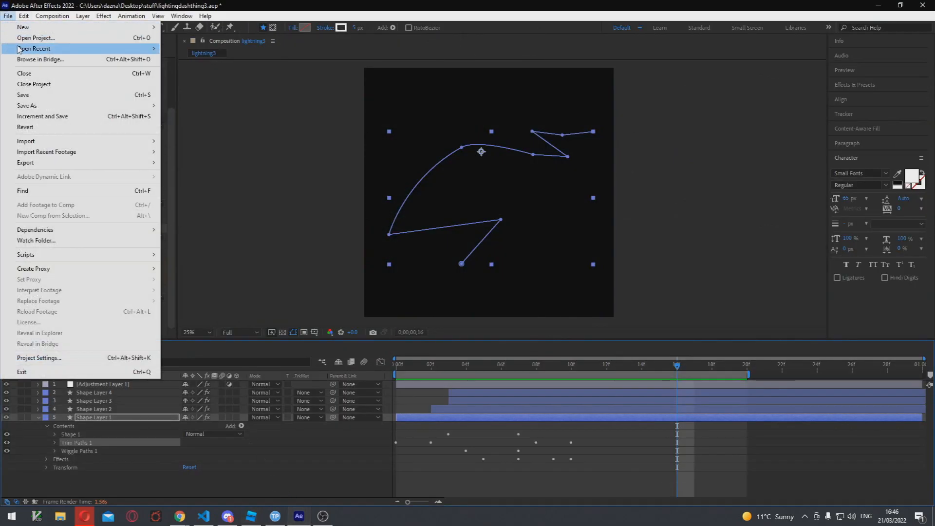
mouse_move(18, 50)
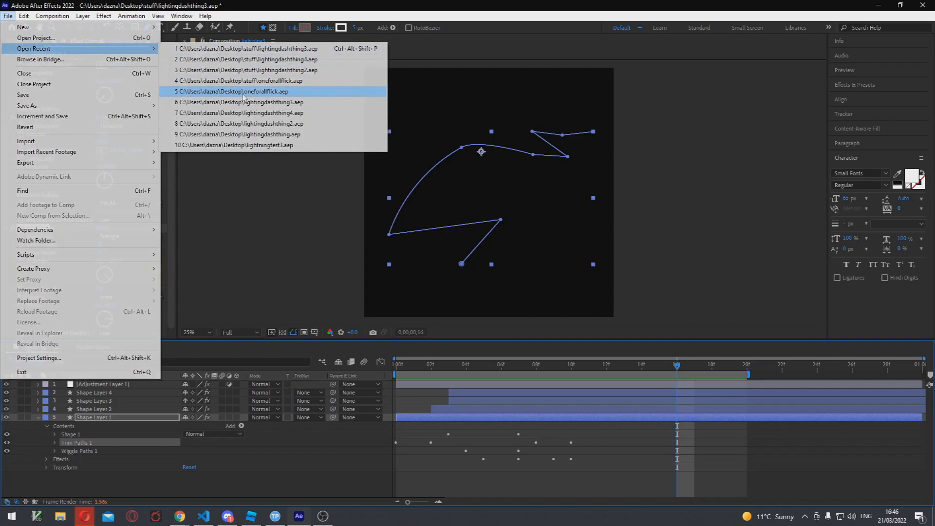
click(238, 81)
click(528, 271)
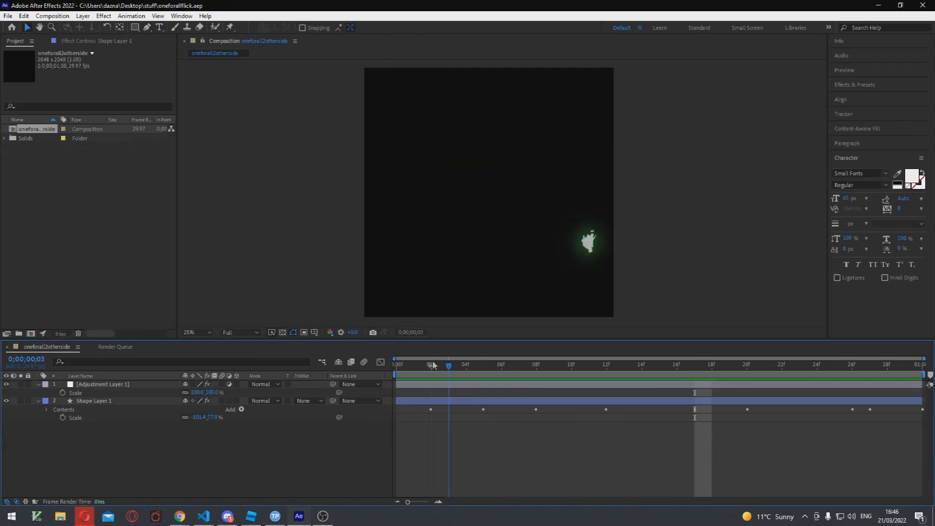
Play the oneforall2otherside composition and scrub through its green lightning animation to frame 16.
key(space)
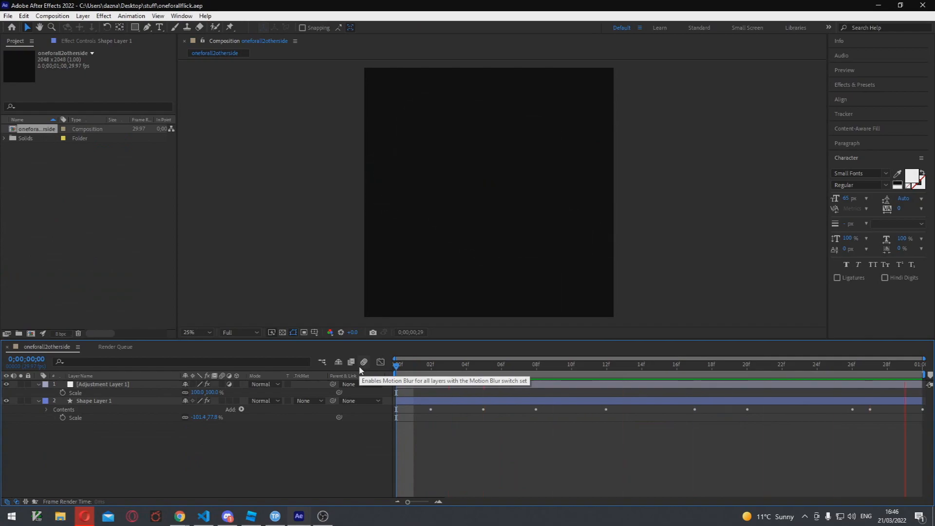
click(448, 365)
drag(449, 370, 681, 387)
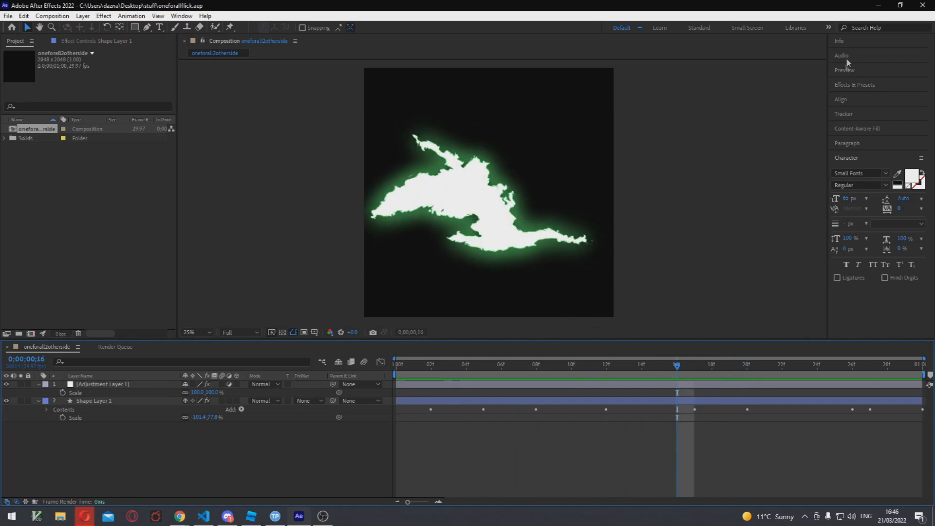
Return to Roblox Studio and examine the tall glowing lightning strand and the green lightning effect beside it.
click(875, 7)
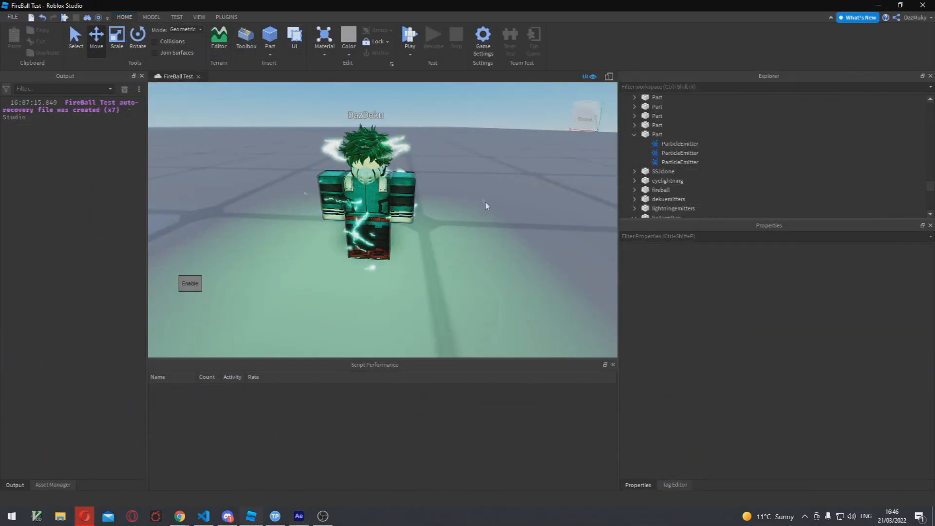
right_drag(486, 272, 486, 271)
key(w)
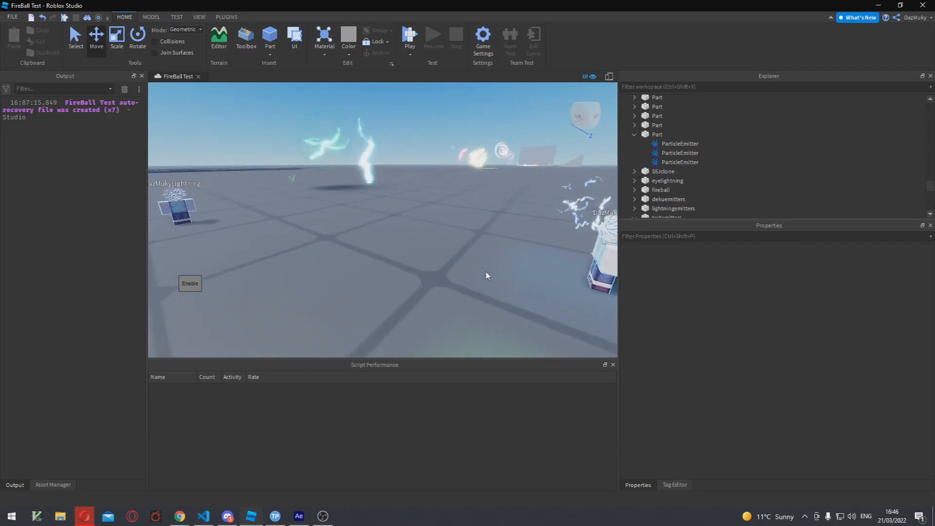
key(w)
right_drag(486, 272, 463, 276)
key(w)
key(s)
key(w)
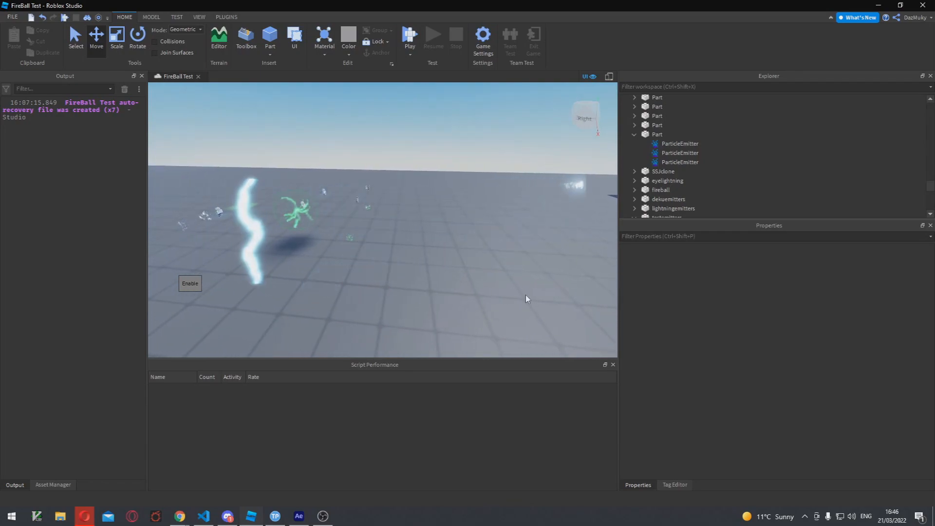
View the two white-haired characters and the lightning effects around them.
key(w)
right_drag(416, 264, 416, 264)
key(w)
key(s)
key(w)
key(a)
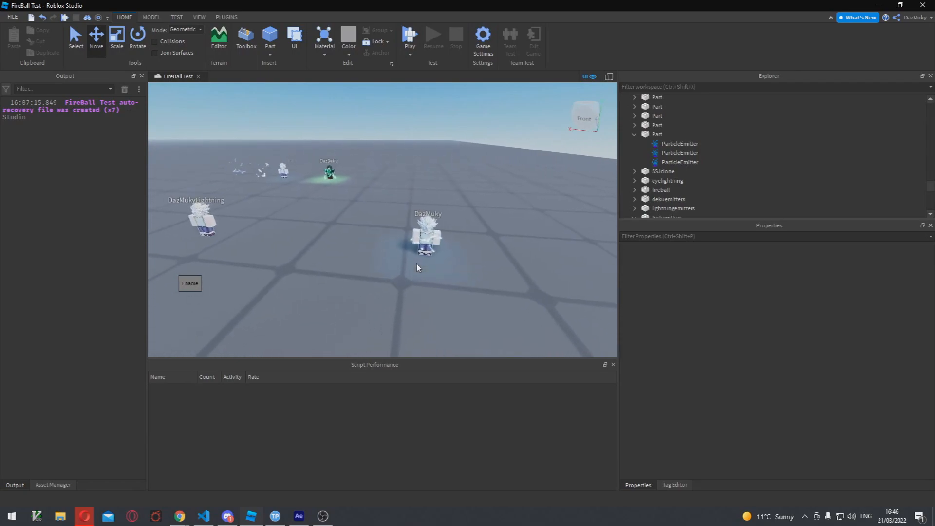
Examine the yellow energy burst and the white tornado swirl in the distant group of effects.
key(w)
right_drag(396, 266, 395, 268)
key(a)
key(w)
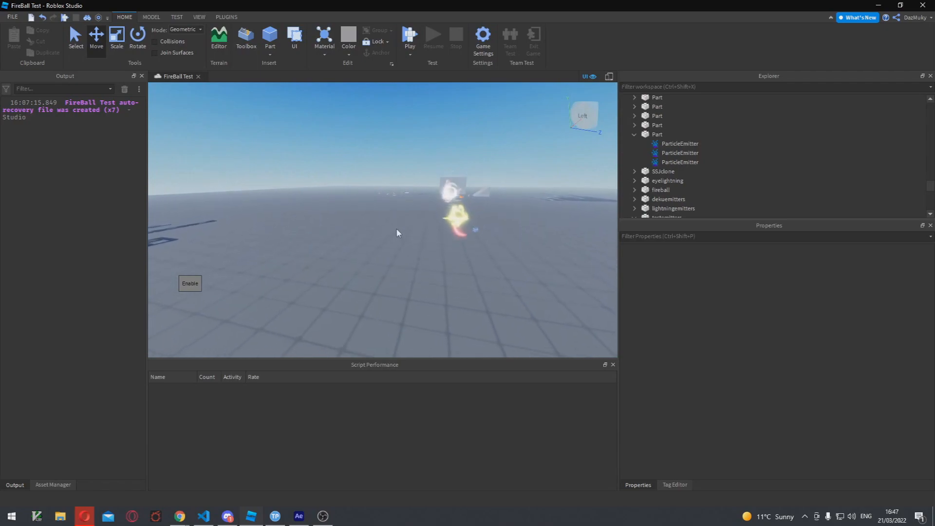
key(w)
right_drag(396, 227, 393, 232)
key(w)
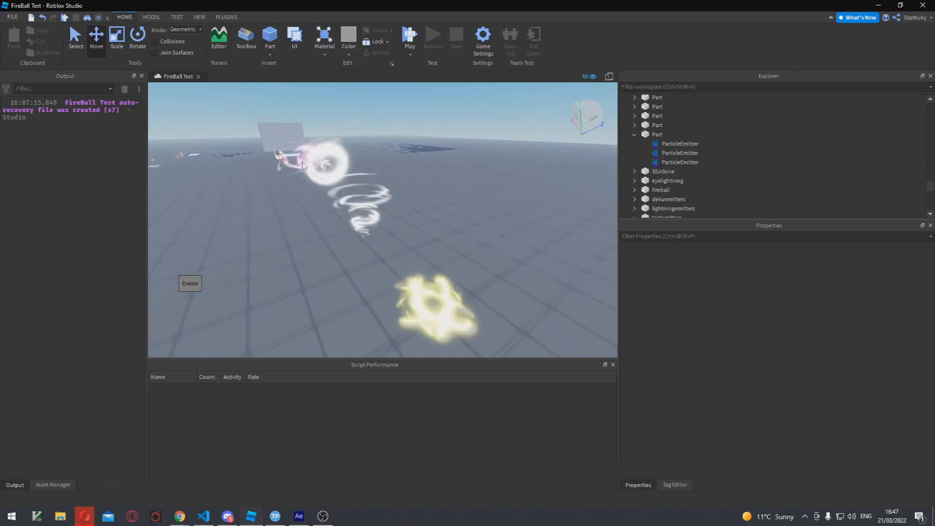
Examine the glowing white ring and pink effects, and look back over the yellow energy bursts.
key(w)
mouse_move(346, 213)
right_down()
mouse_move(349, 224)
mouse_move(355, 218)
mouse_move(340, 212)
right_up()
key(w)
key(a)
key(w)
key(w)
right_drag(357, 294, 358, 294)
key(w)
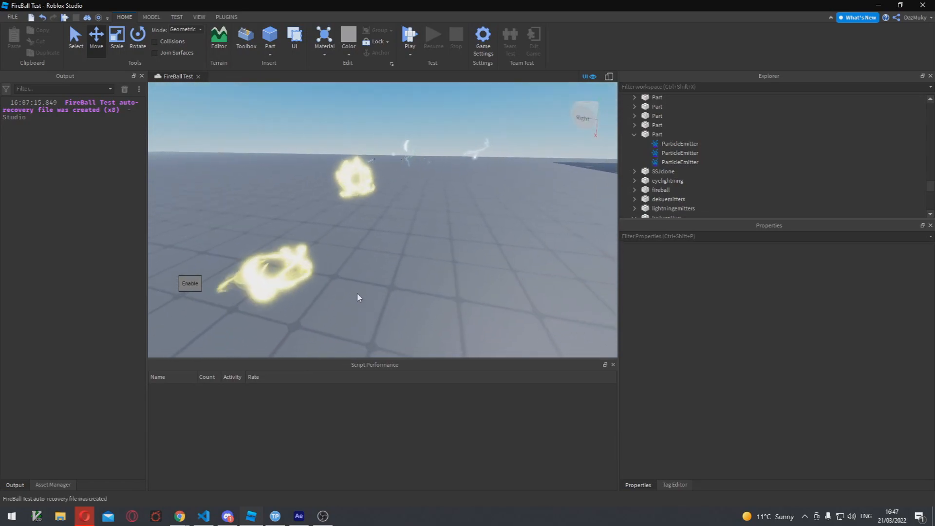
Return the view to the blue and white lightning emitters beside the white-haired character.
key(w)
key(w)
key(w)
right_drag(388, 265, 375, 294)
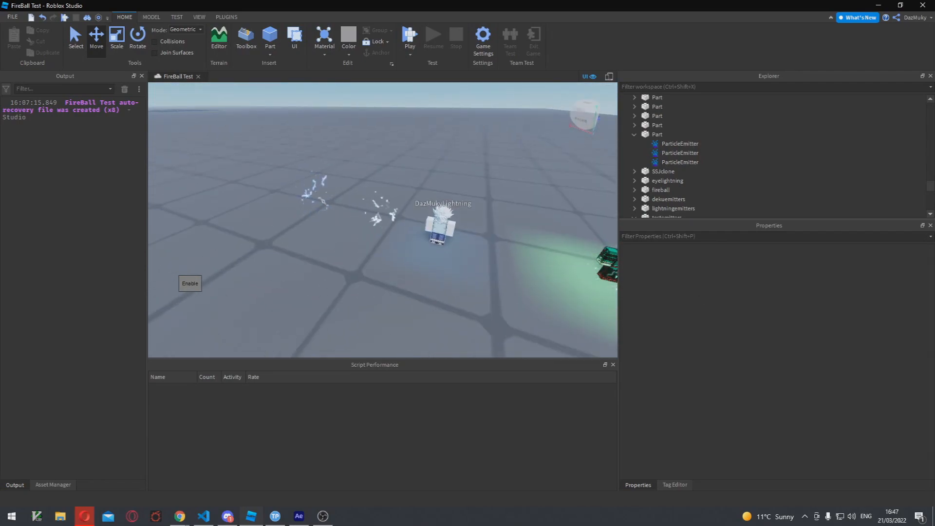